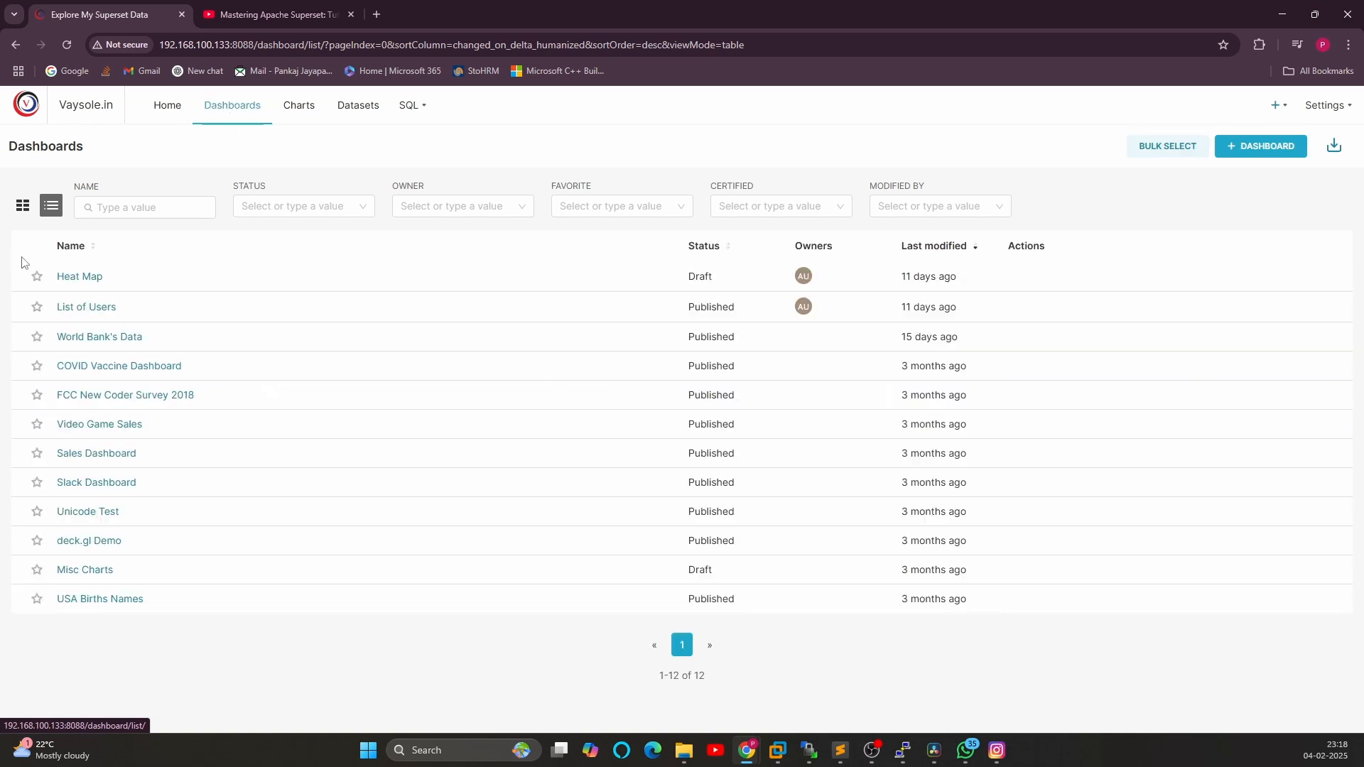
# Open the World Bank's Data dashboard and examine its charts, especially the World's Population big number
pyautogui.click(84, 341)
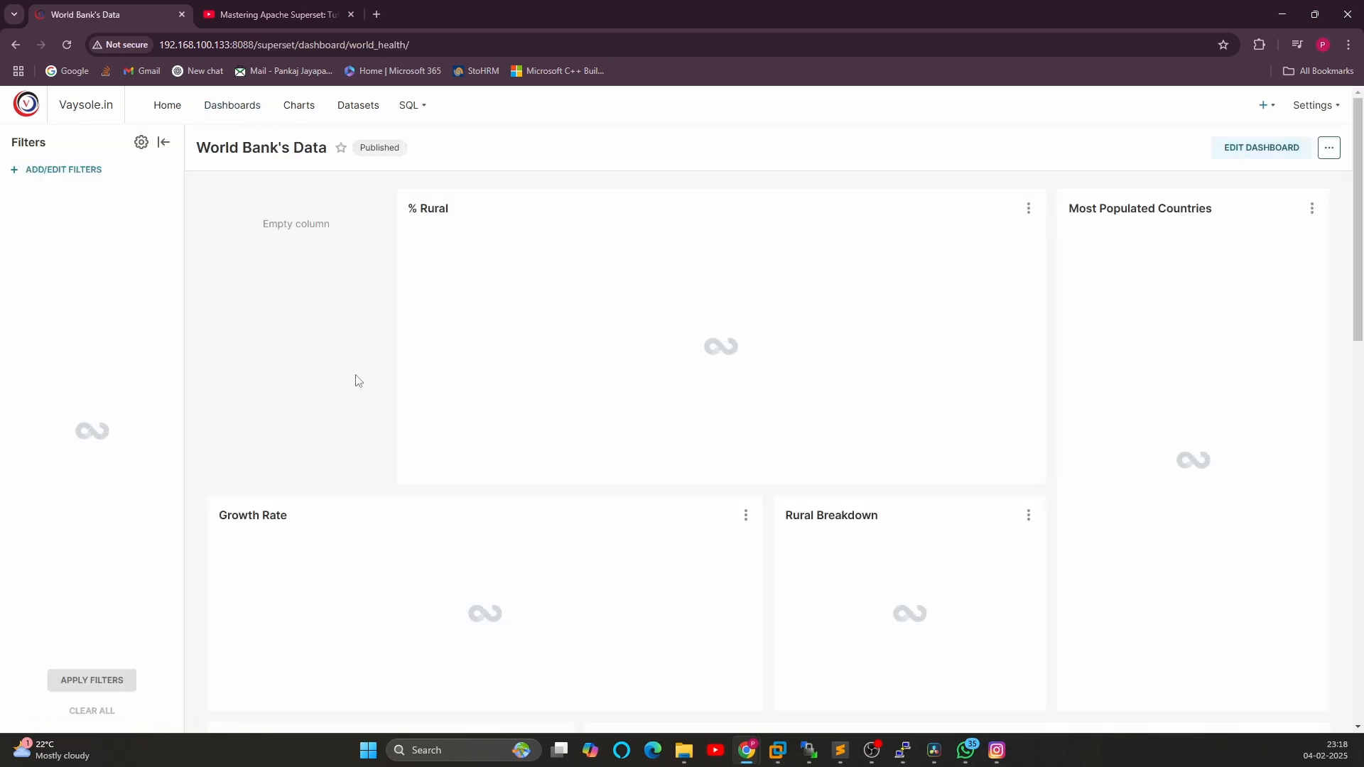
pyautogui.scroll(-7, 359, 378)
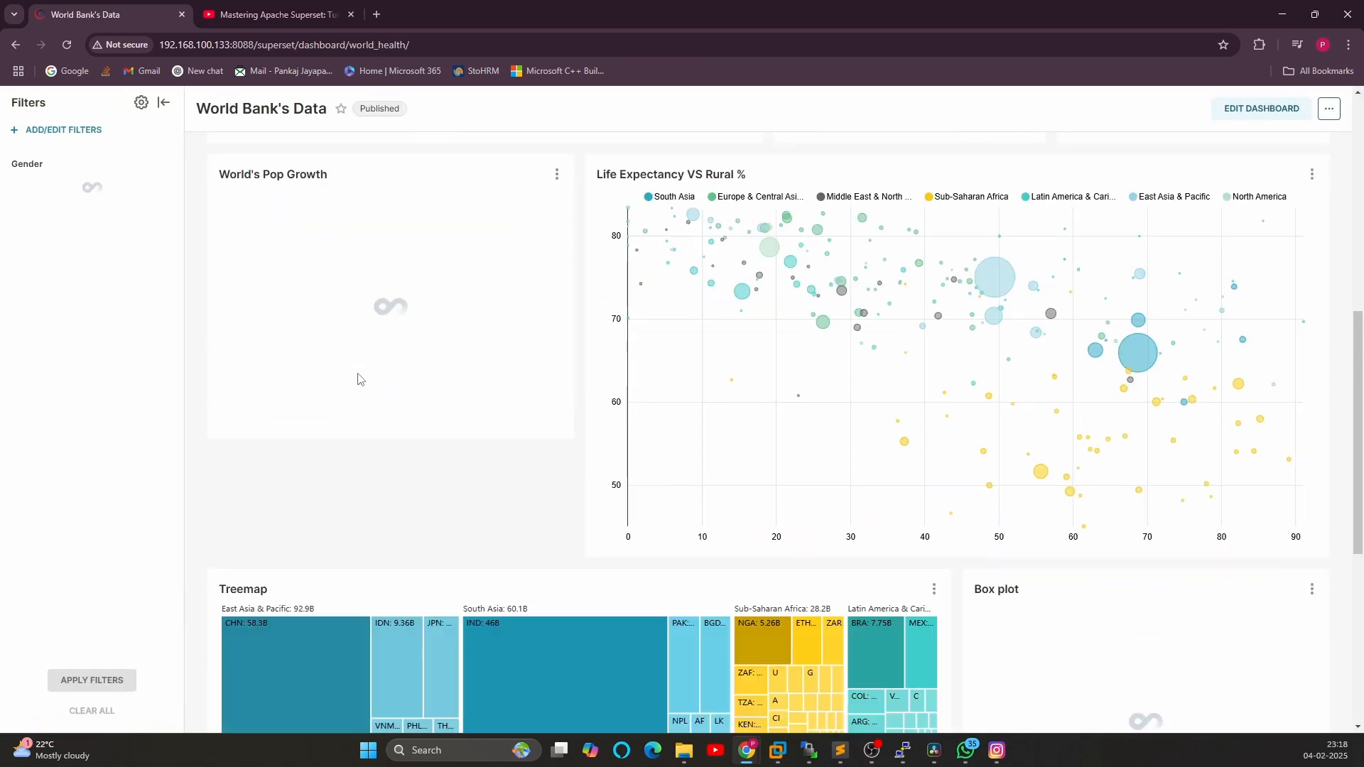
pyautogui.scroll(-6, 359, 379)
pyautogui.scroll(2, 360, 379)
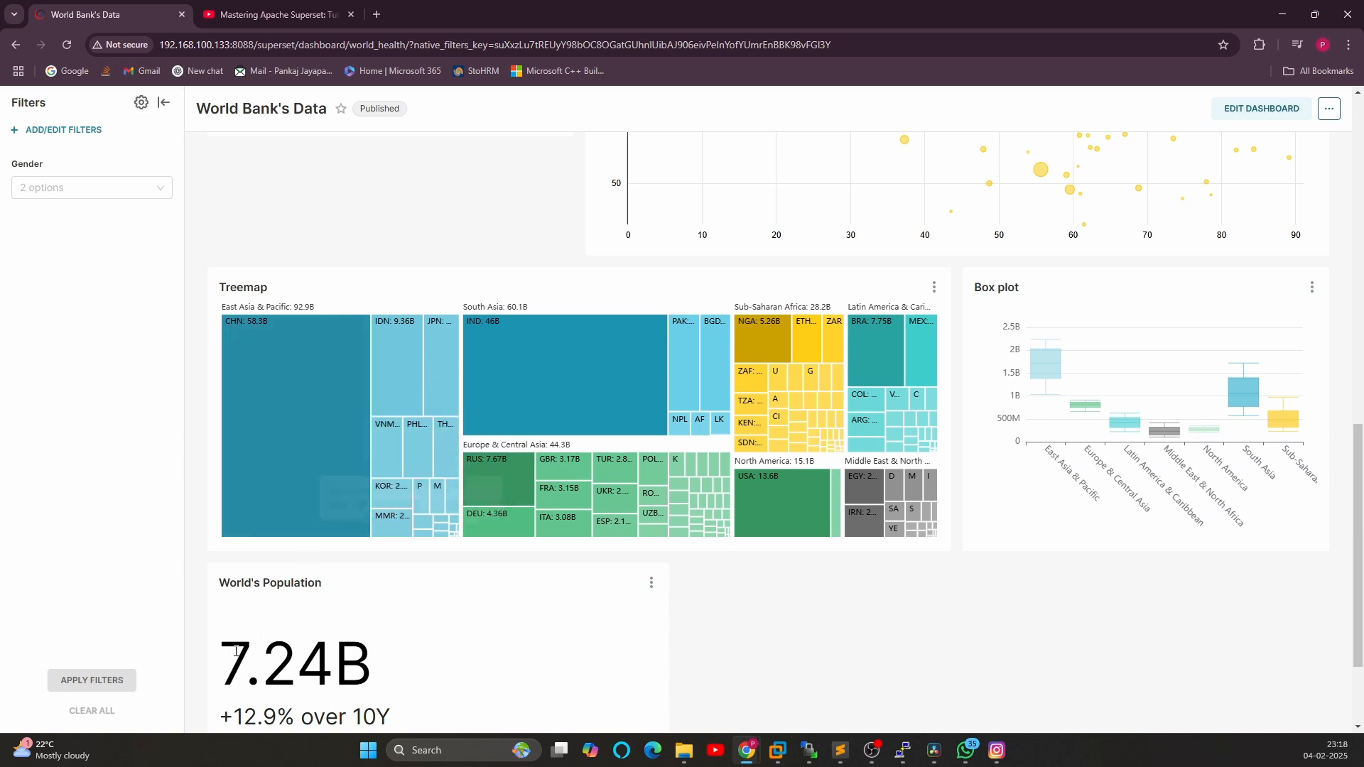
pyautogui.moveTo(221, 664); pyautogui.dragTo(372, 664)
pyautogui.scroll(-2, 316, 566)
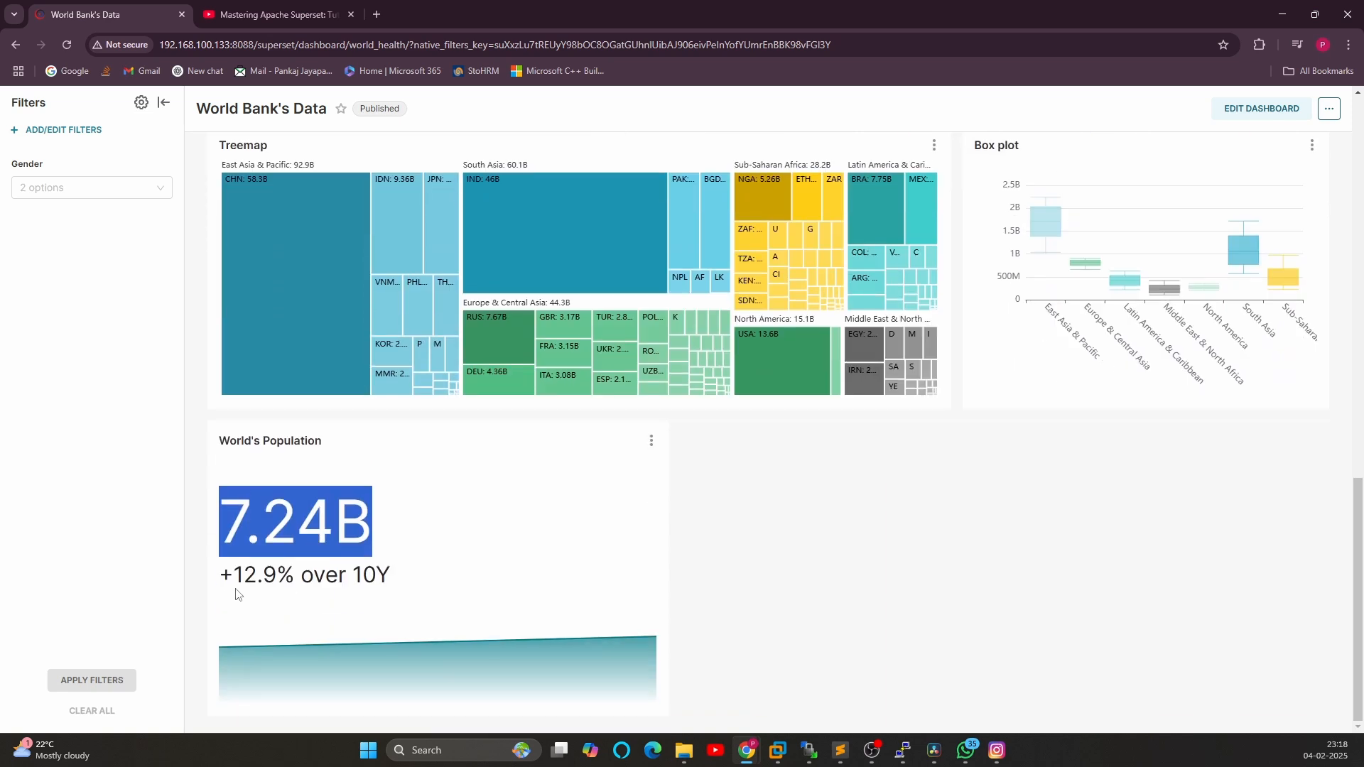
pyautogui.moveTo(224, 575); pyautogui.dragTo(498, 647)
pyautogui.scroll(1, 355, 567)
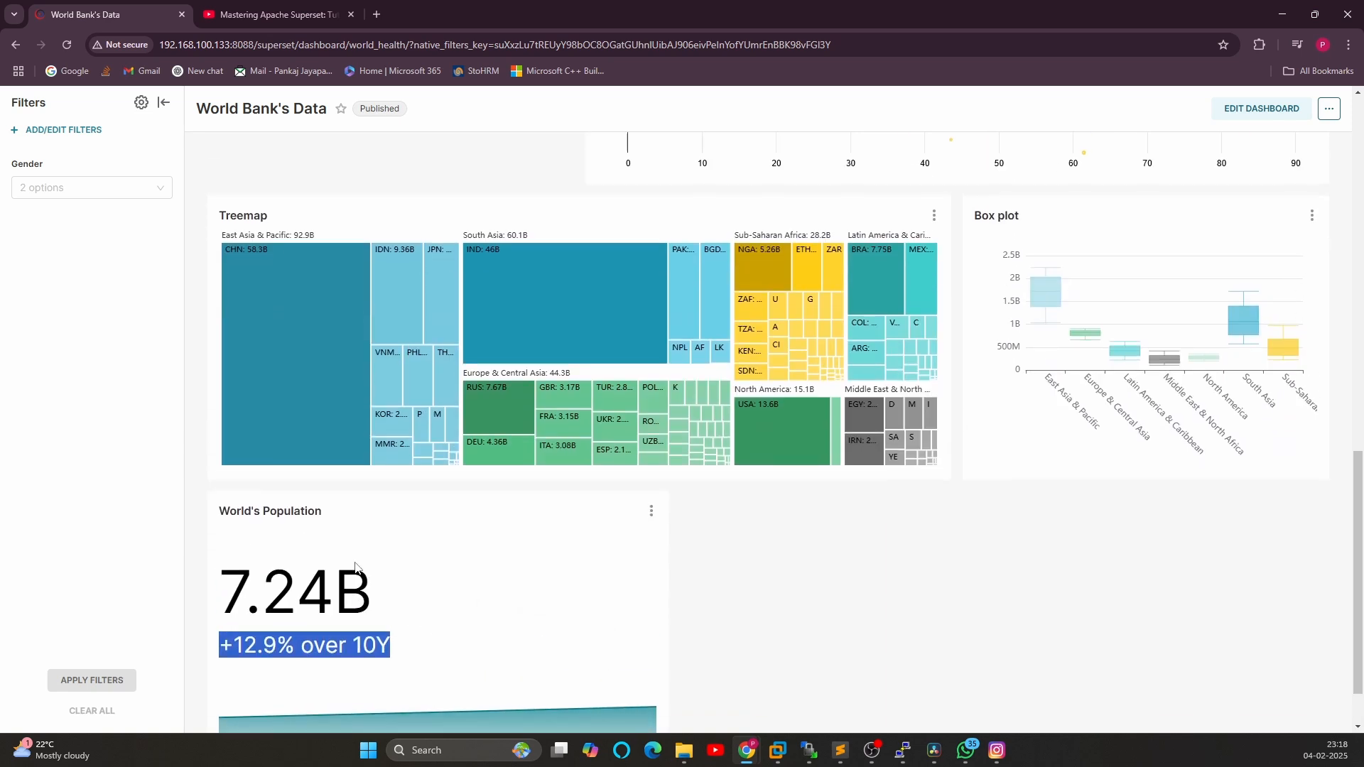
pyautogui.click(294, 587)
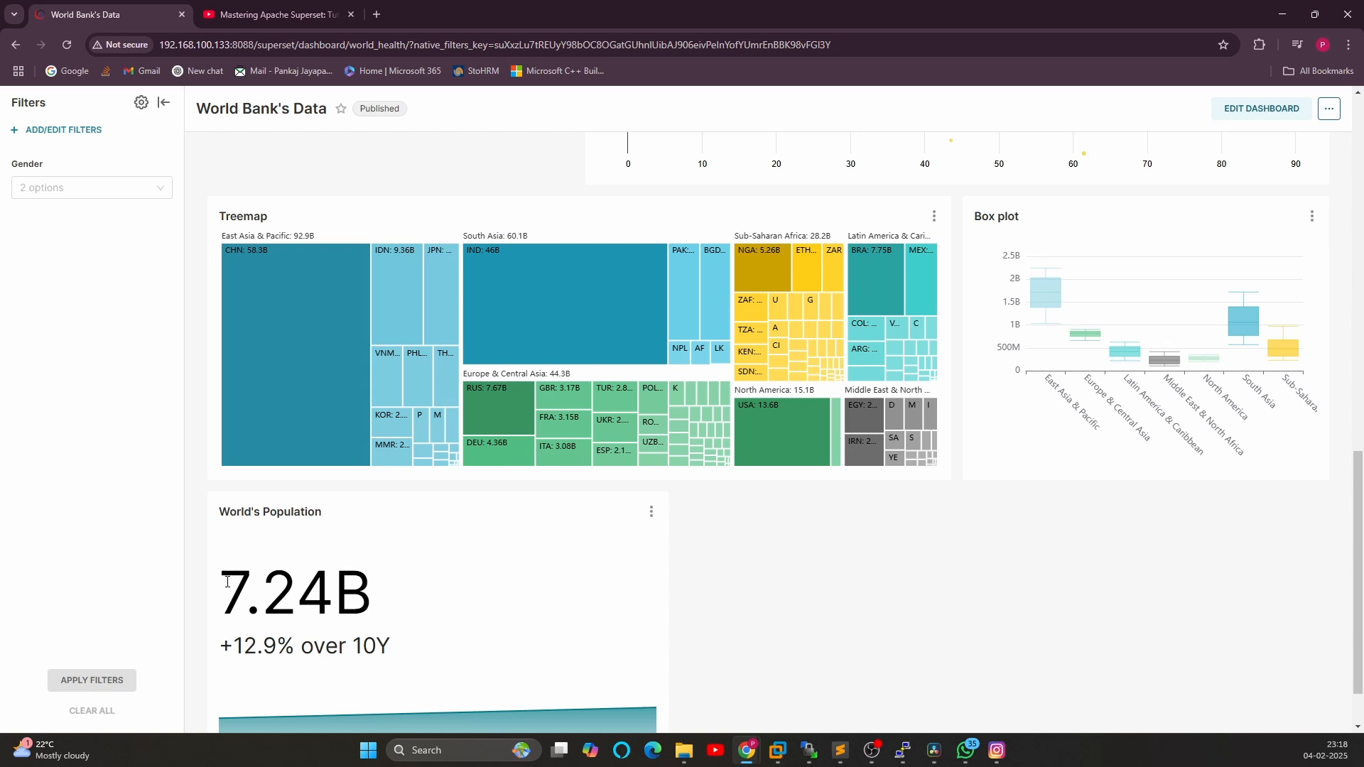
pyautogui.moveTo(227, 582); pyautogui.dragTo(376, 585)
pyautogui.doubleClick(369, 589)
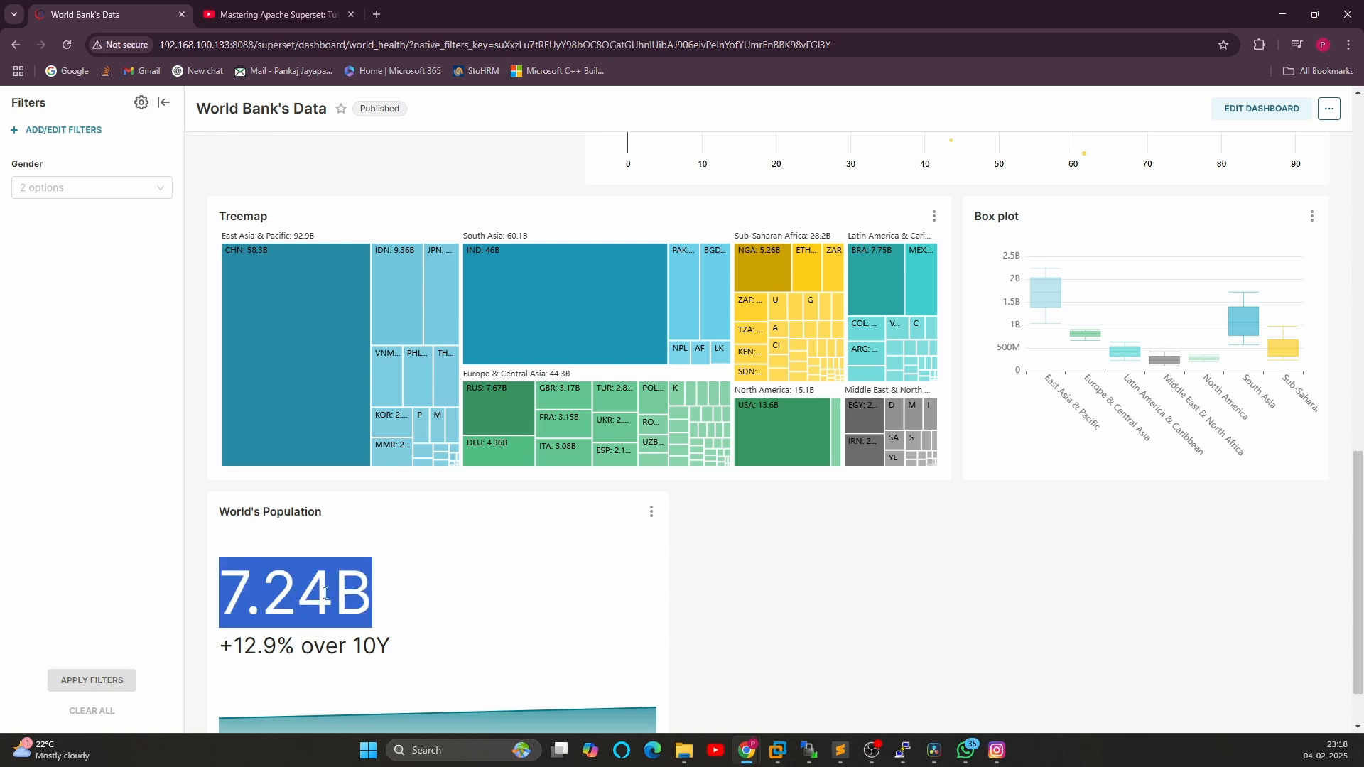
pyautogui.click(371, 574)
pyautogui.scroll(5, 396, 575)
pyautogui.scroll(5, 396, 575)
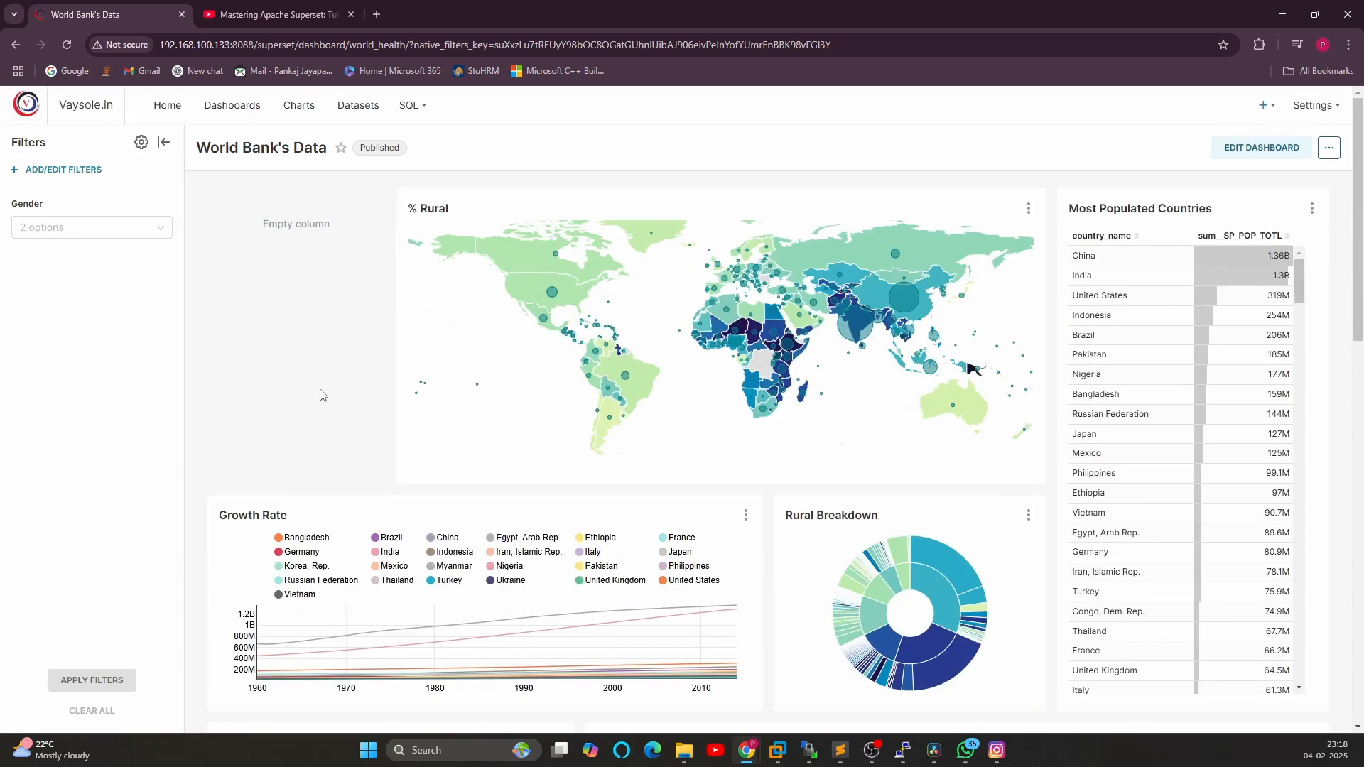
# Go to the datasets list and open the Ticket_Jan_20 dataset in the chart explorer
pyautogui.click(357, 118)
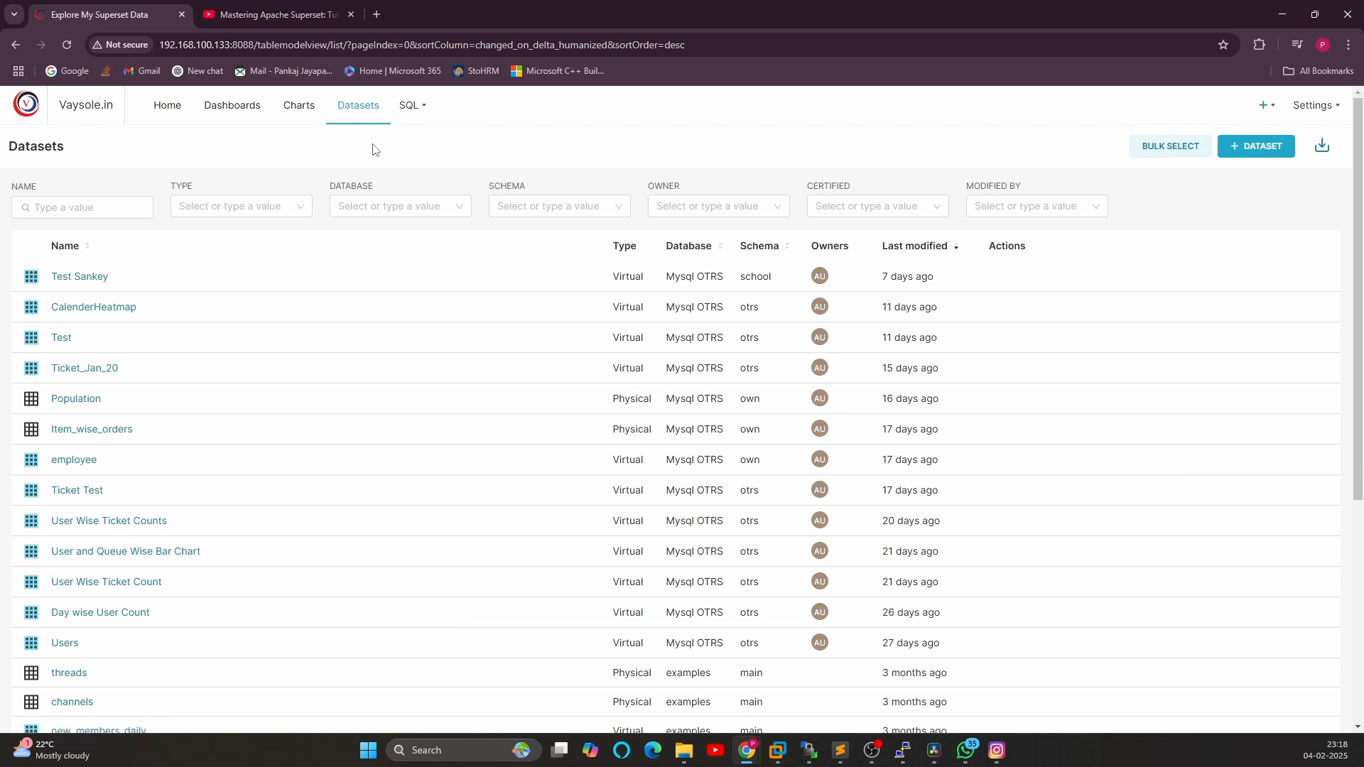
pyautogui.scroll(-4, 376, 149)
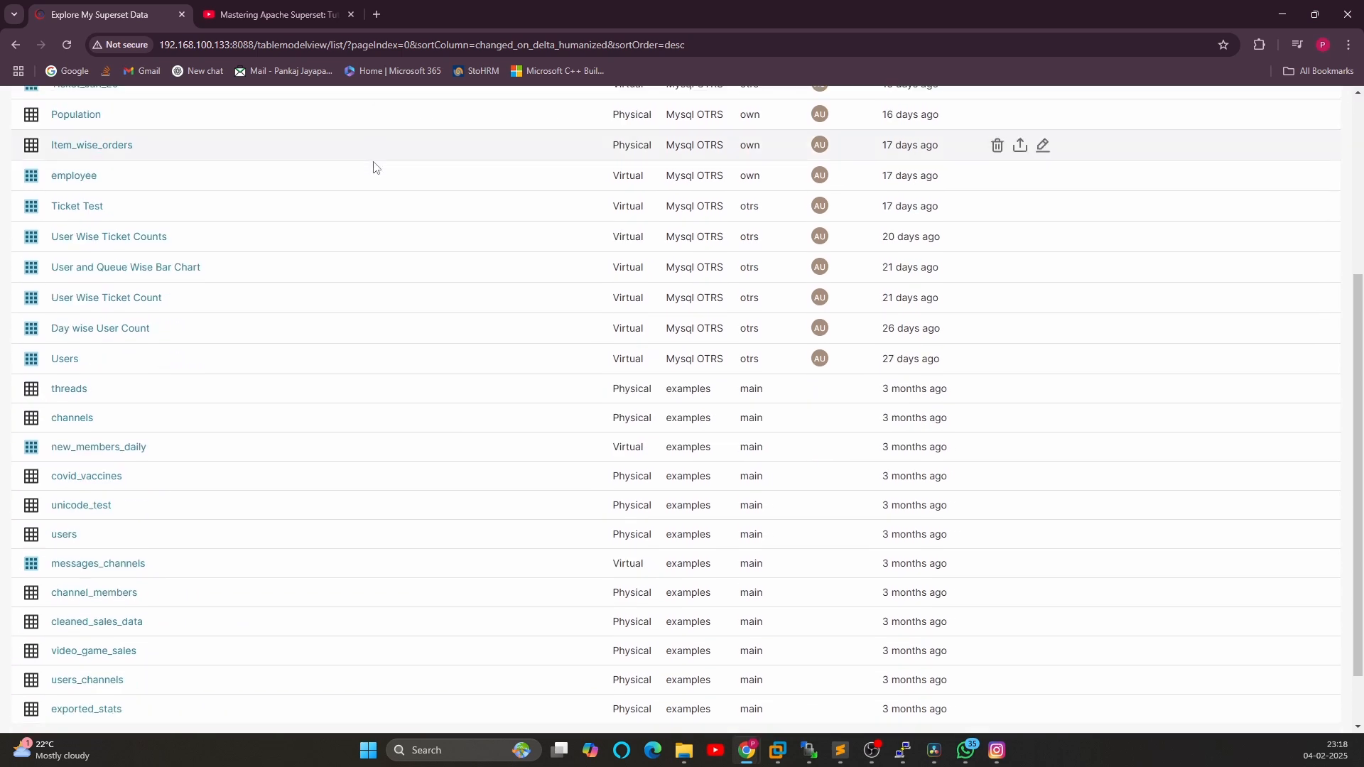
pyautogui.scroll(2, 338, 262)
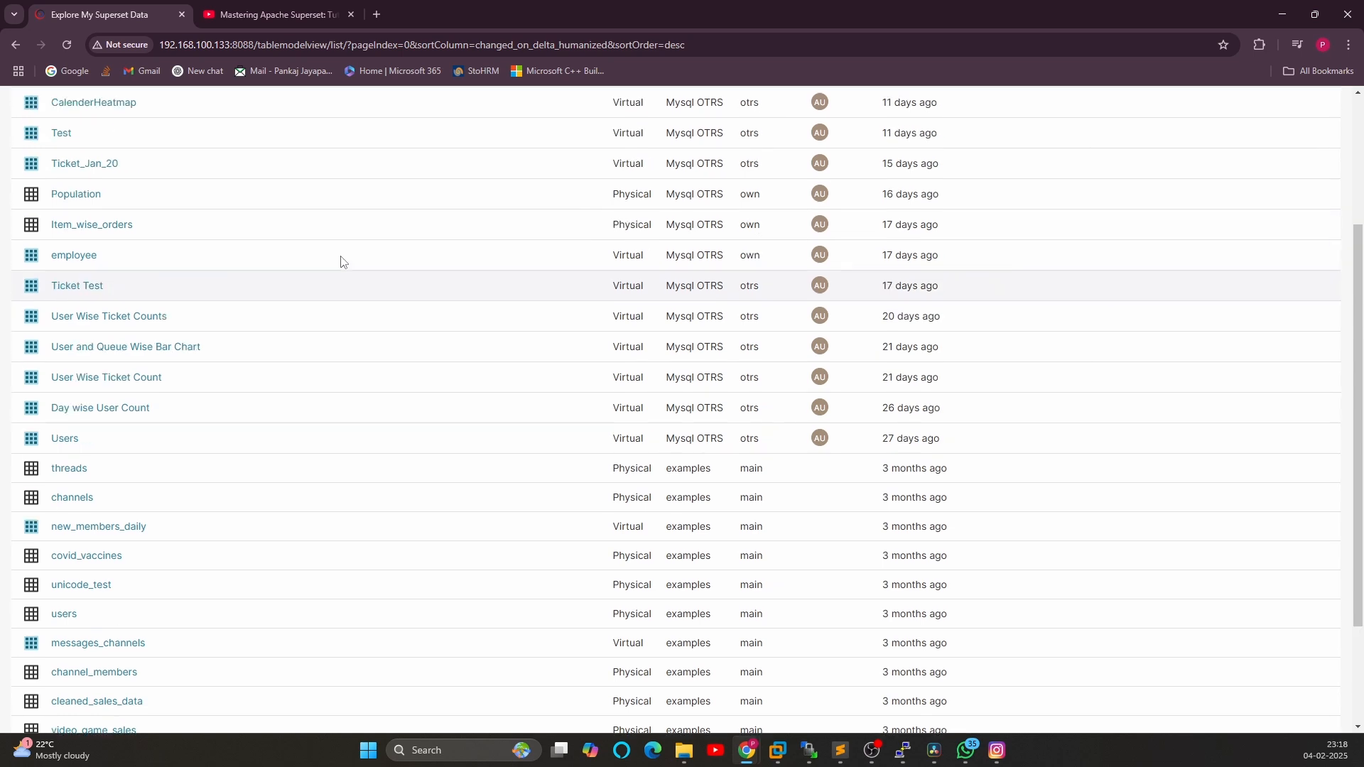
pyautogui.scroll(-1, 338, 262)
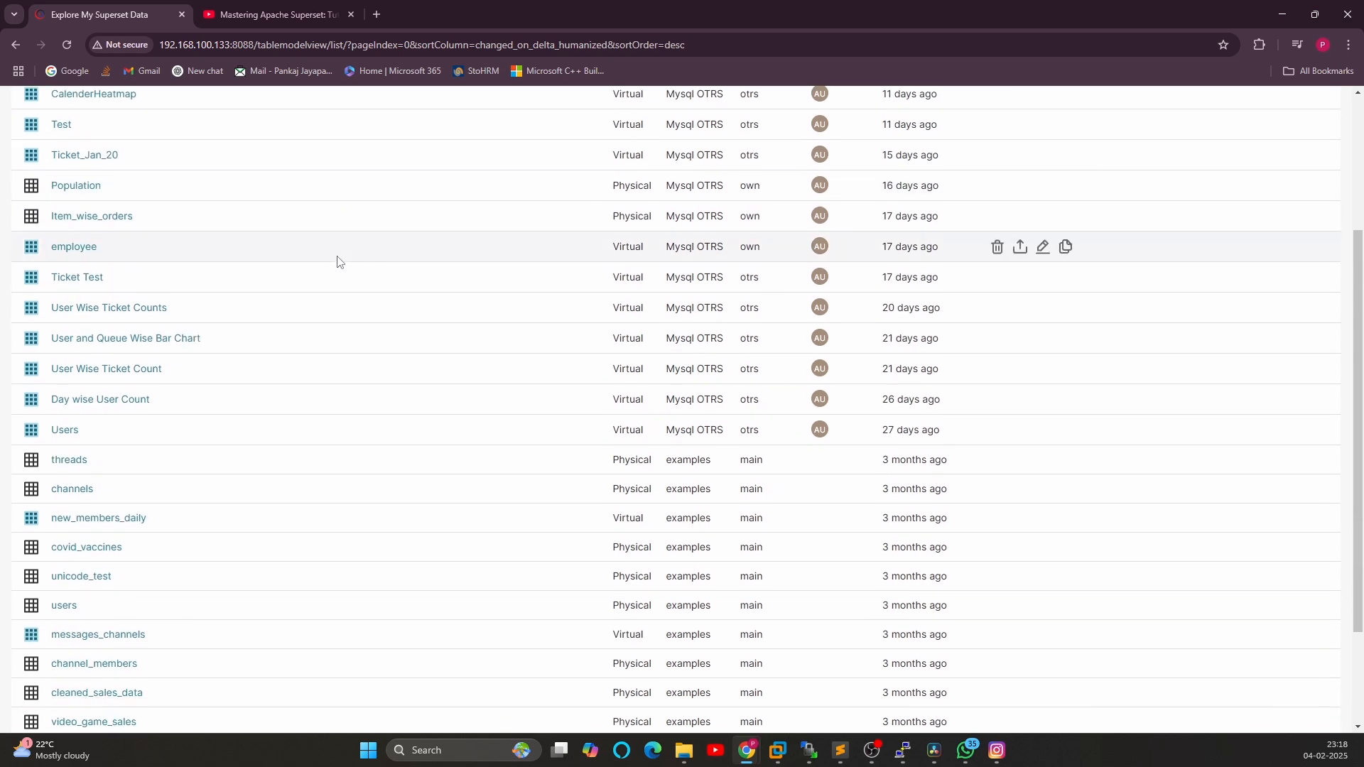
pyautogui.scroll(1, 338, 262)
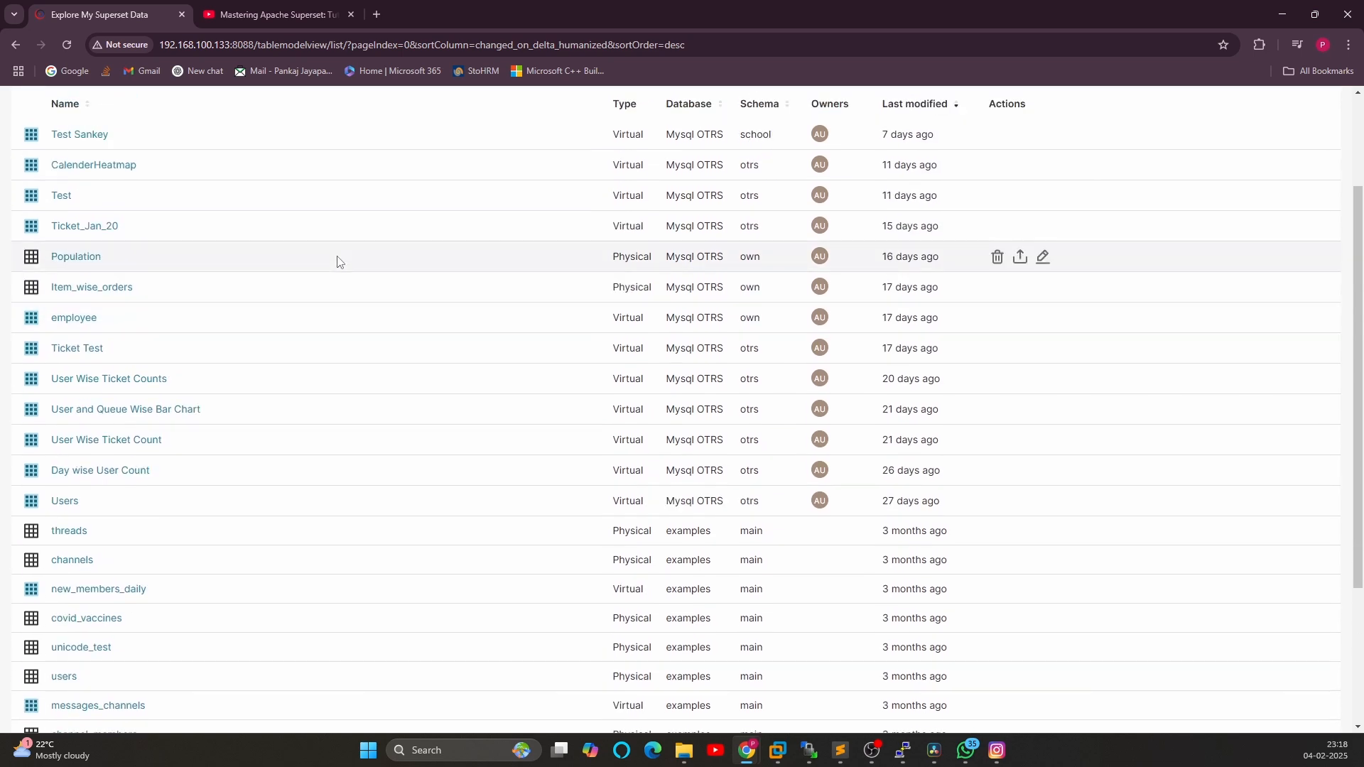
pyautogui.scroll(1, 116, 341)
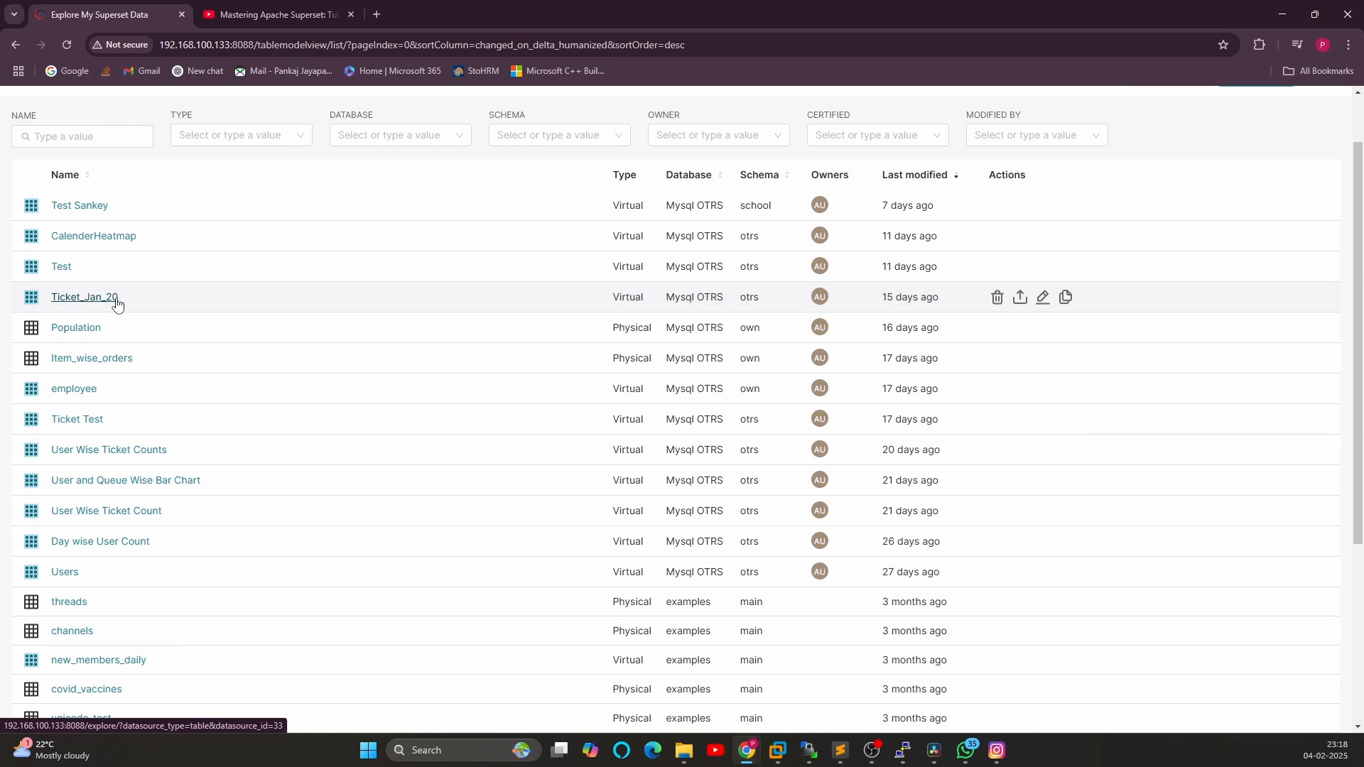
pyautogui.click(80, 301)
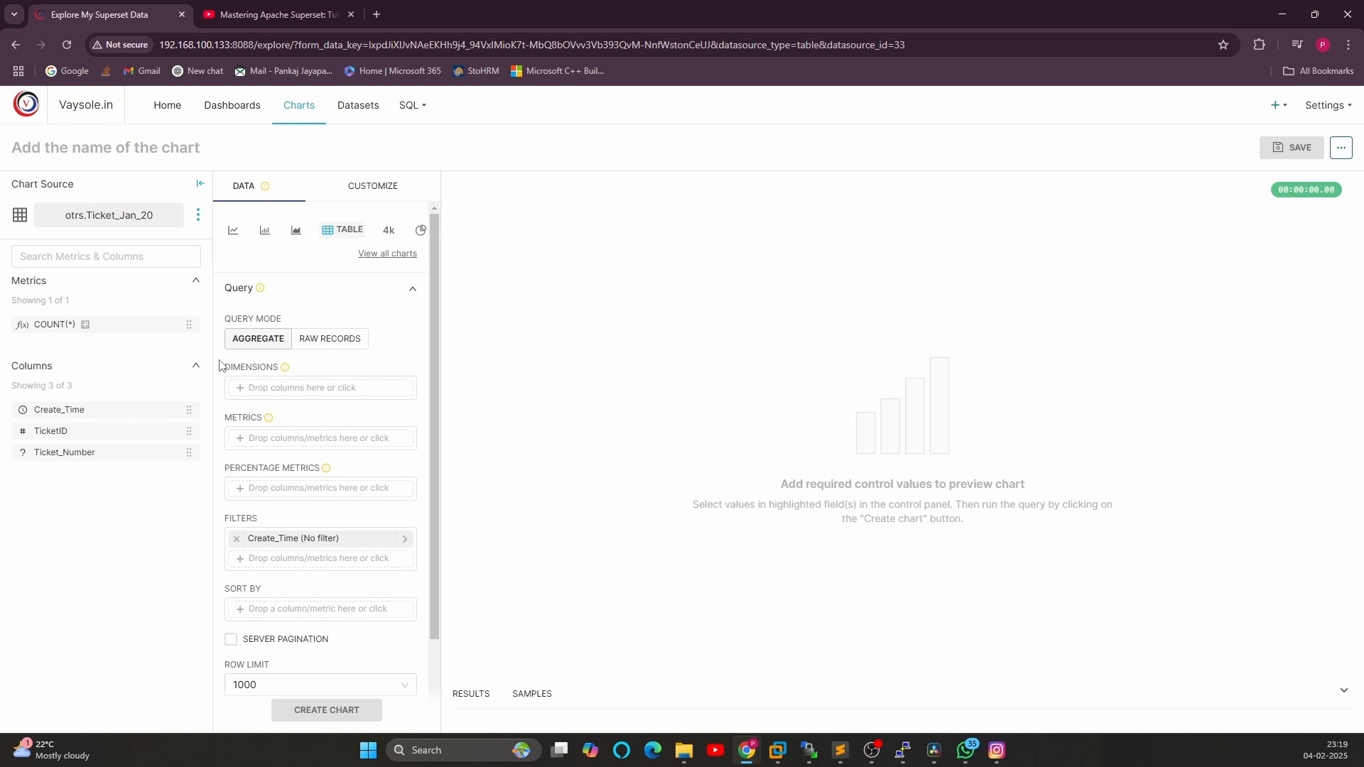
# Build a raw-records table with the Create_Time and TicketID columns and create the chart
pyautogui.moveTo(52, 419); pyautogui.dragTo(291, 412)
pyautogui.click(330, 339)
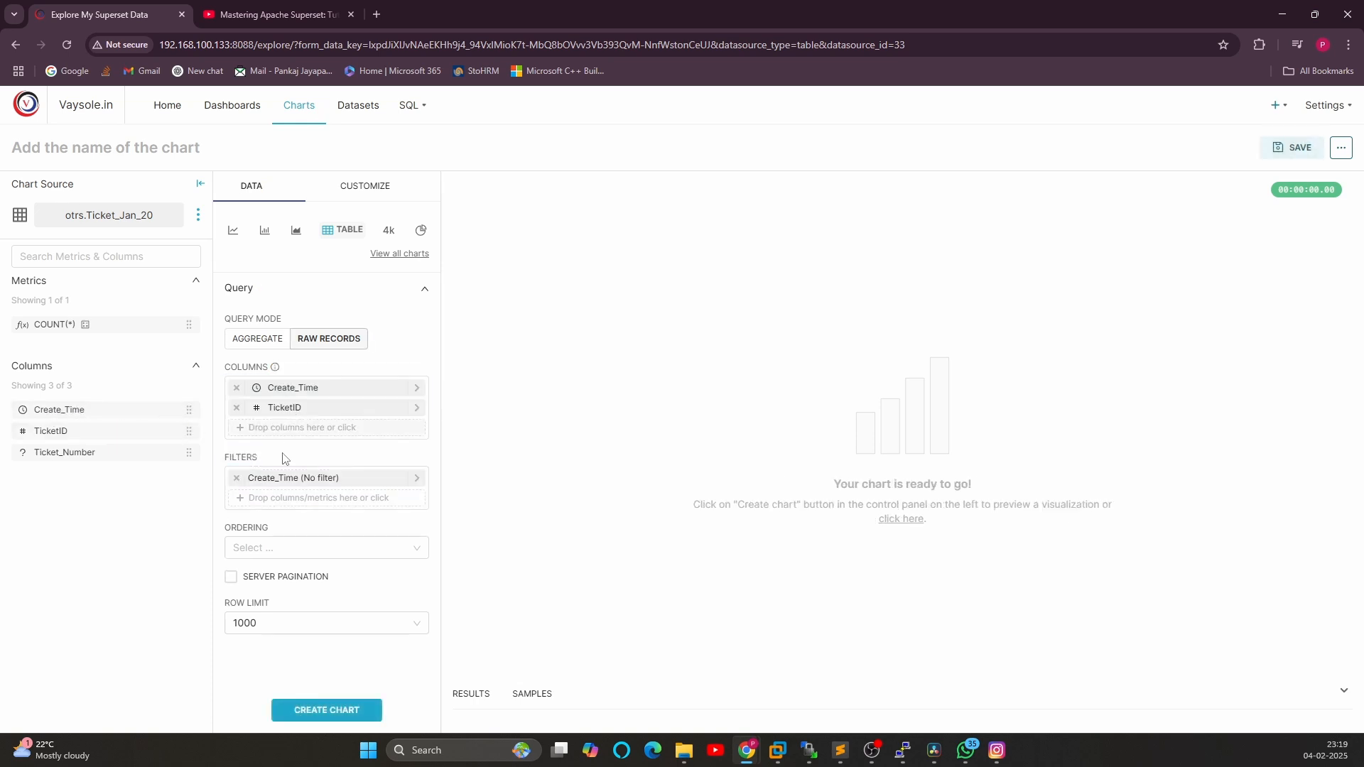
pyautogui.click(316, 710)
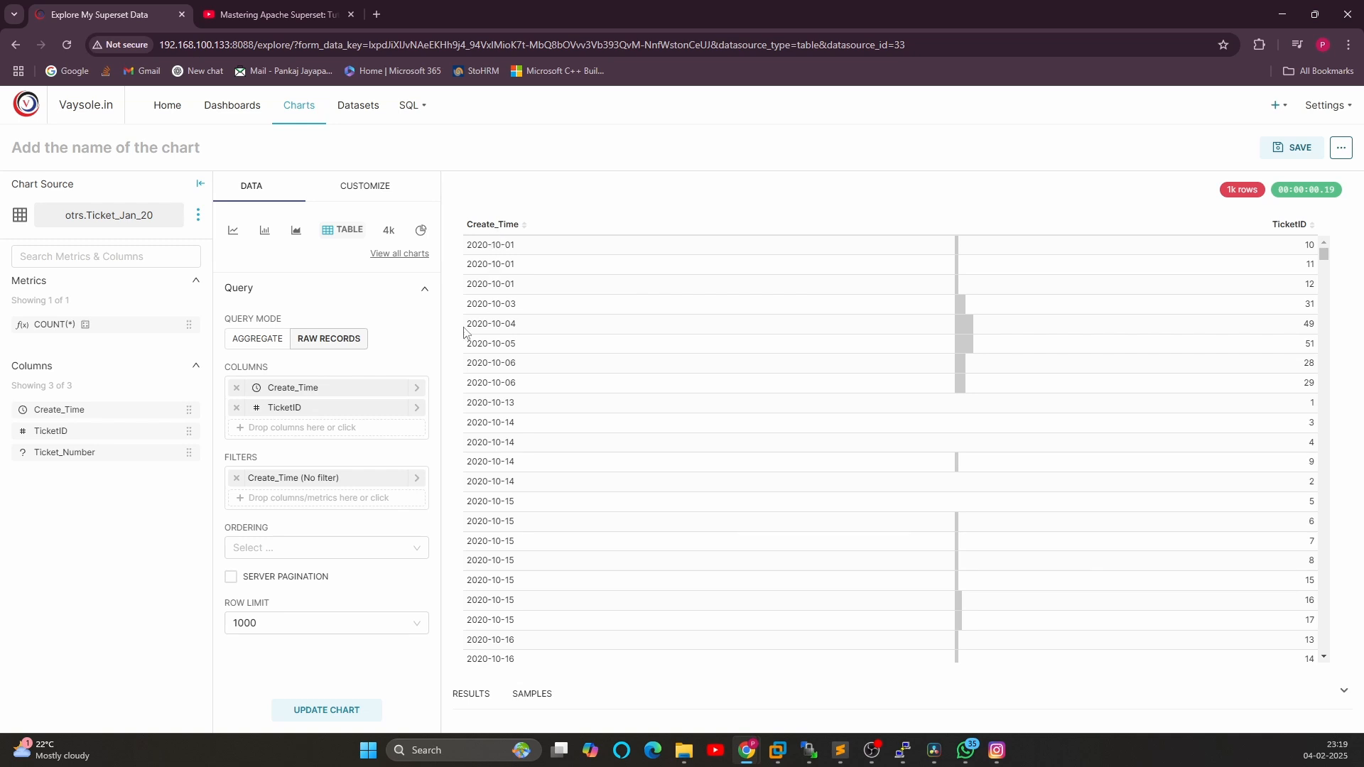
# Add the Ticket_Number column to the table and update the chart
pyautogui.moveTo(86, 450); pyautogui.dragTo(302, 427)
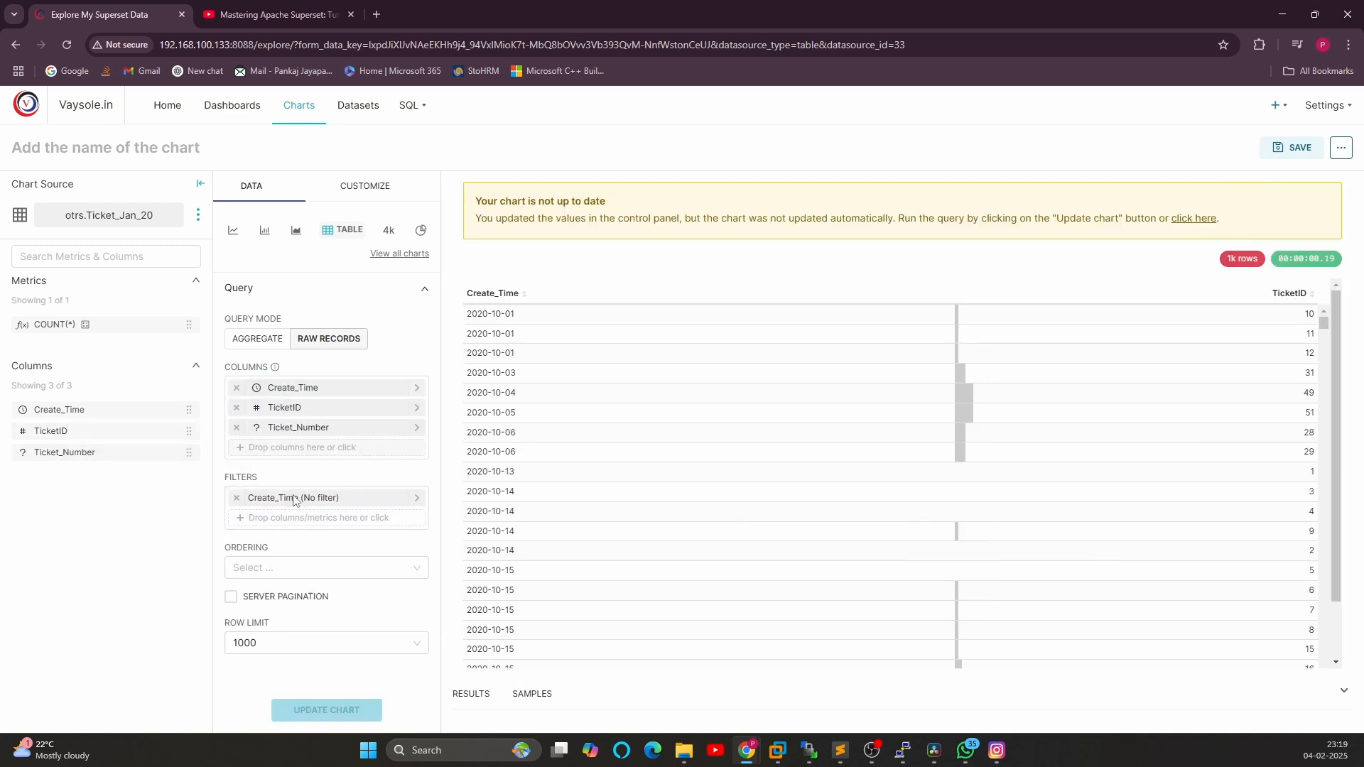
pyautogui.click(326, 710)
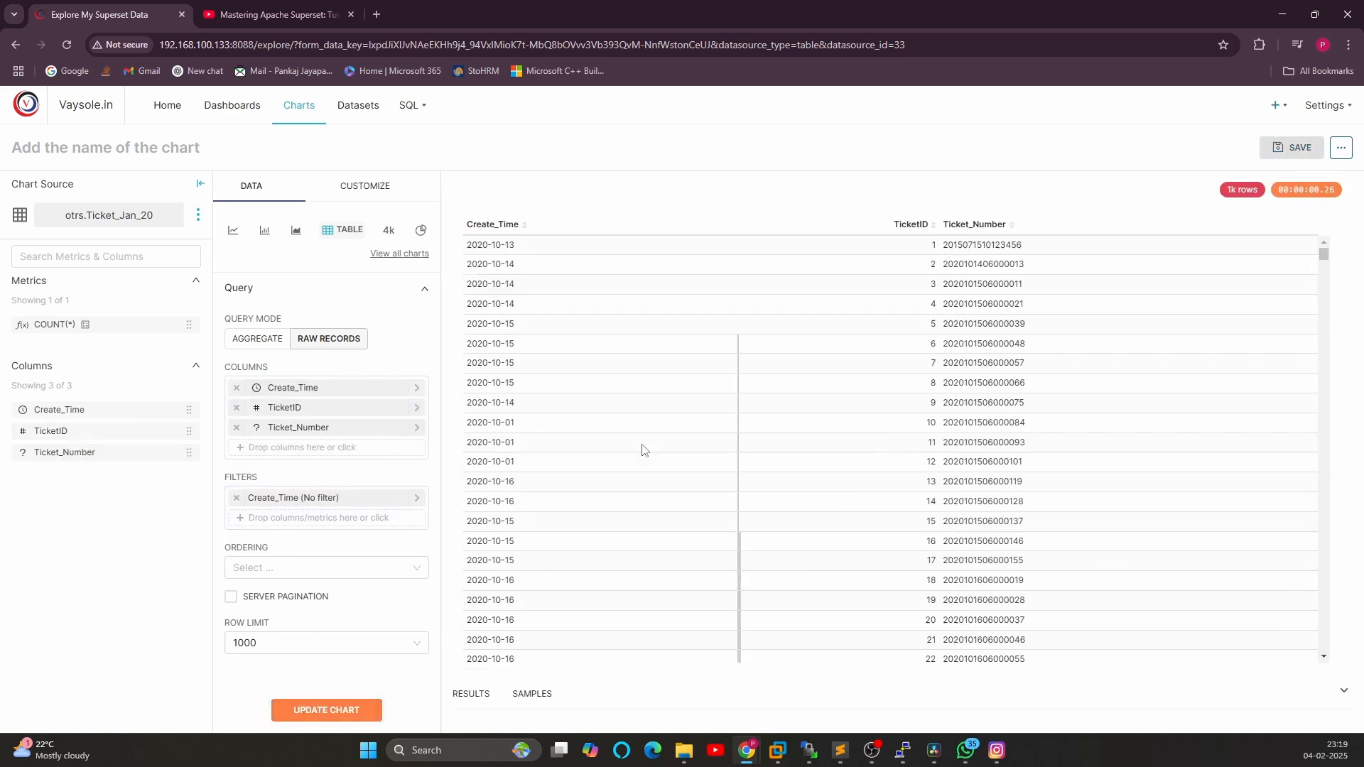
pyautogui.scroll(-20, 1295, 335)
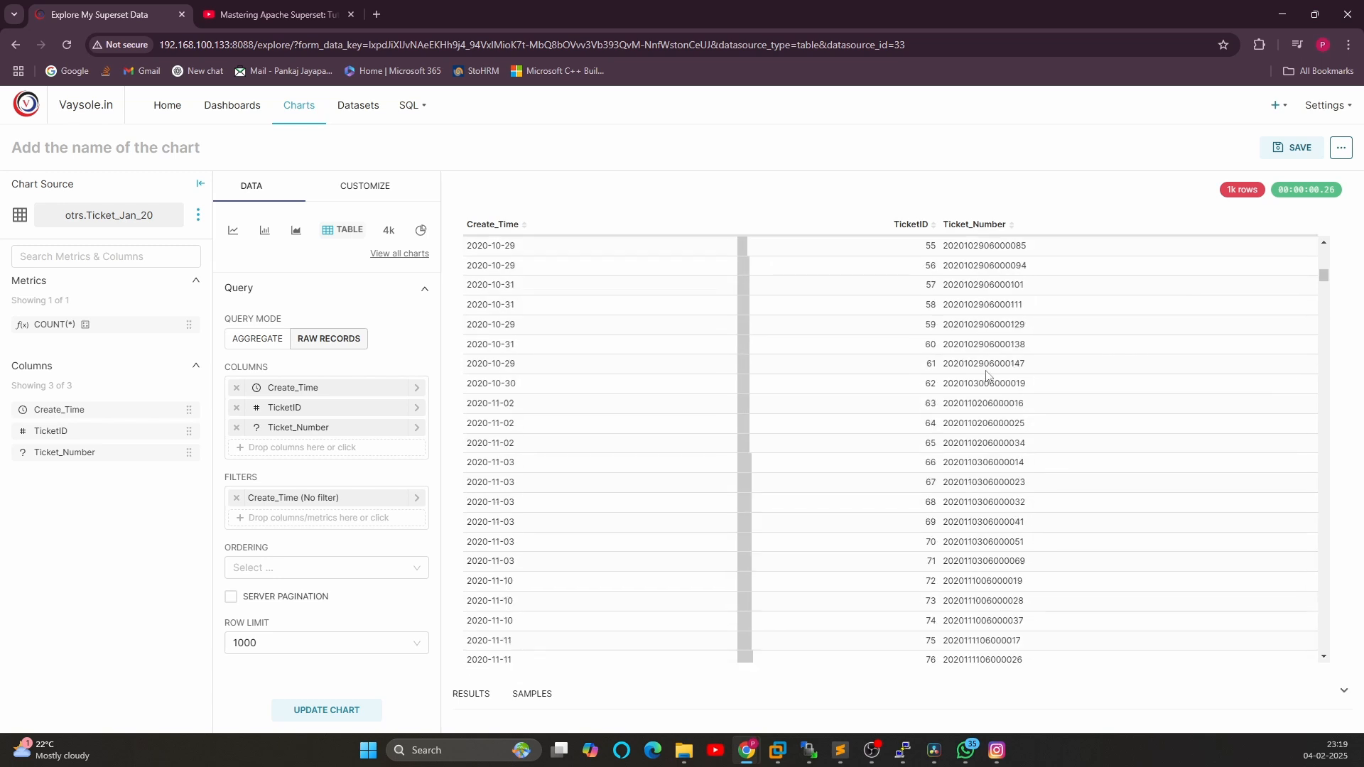
pyautogui.moveTo(1323, 292); pyautogui.dragTo(1276, 230)
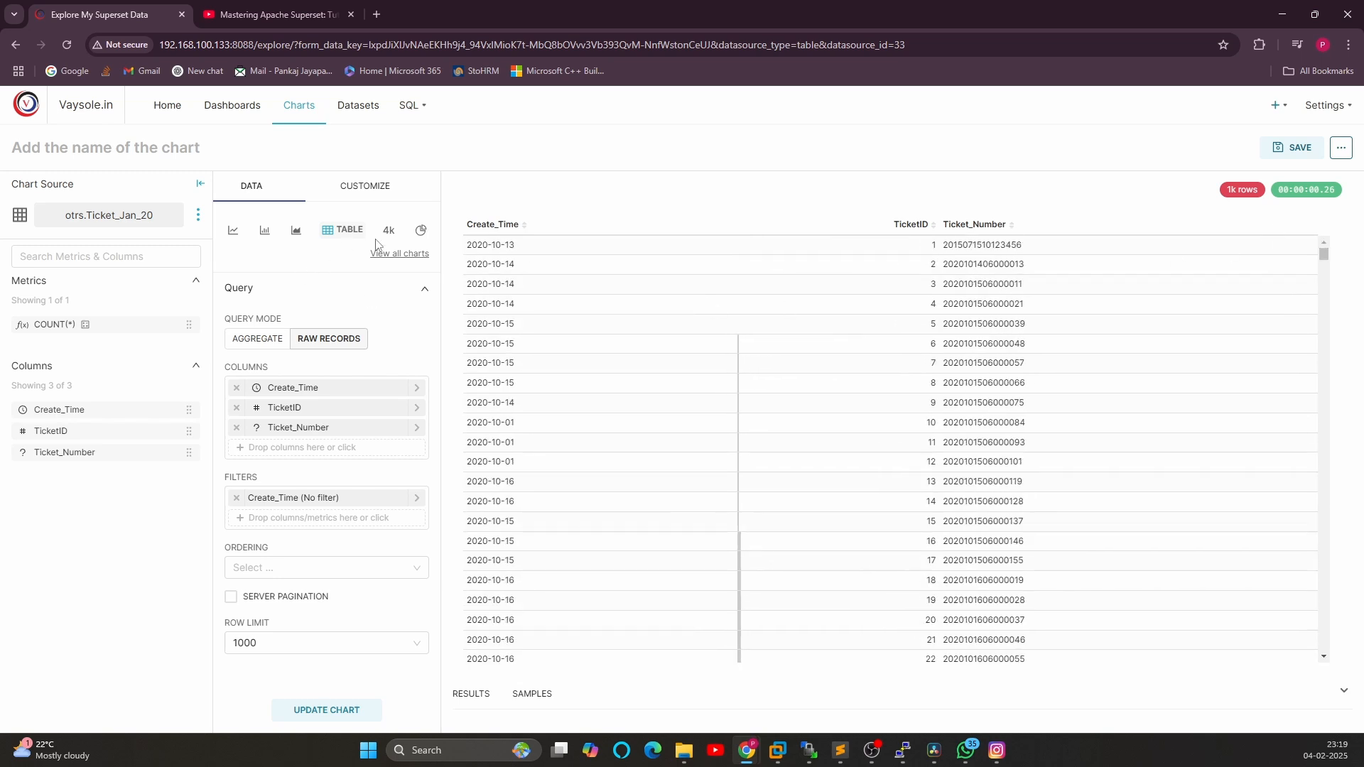
# Change the visualization type to Big Number by searching the chart gallery for big
pyautogui.click(387, 253)
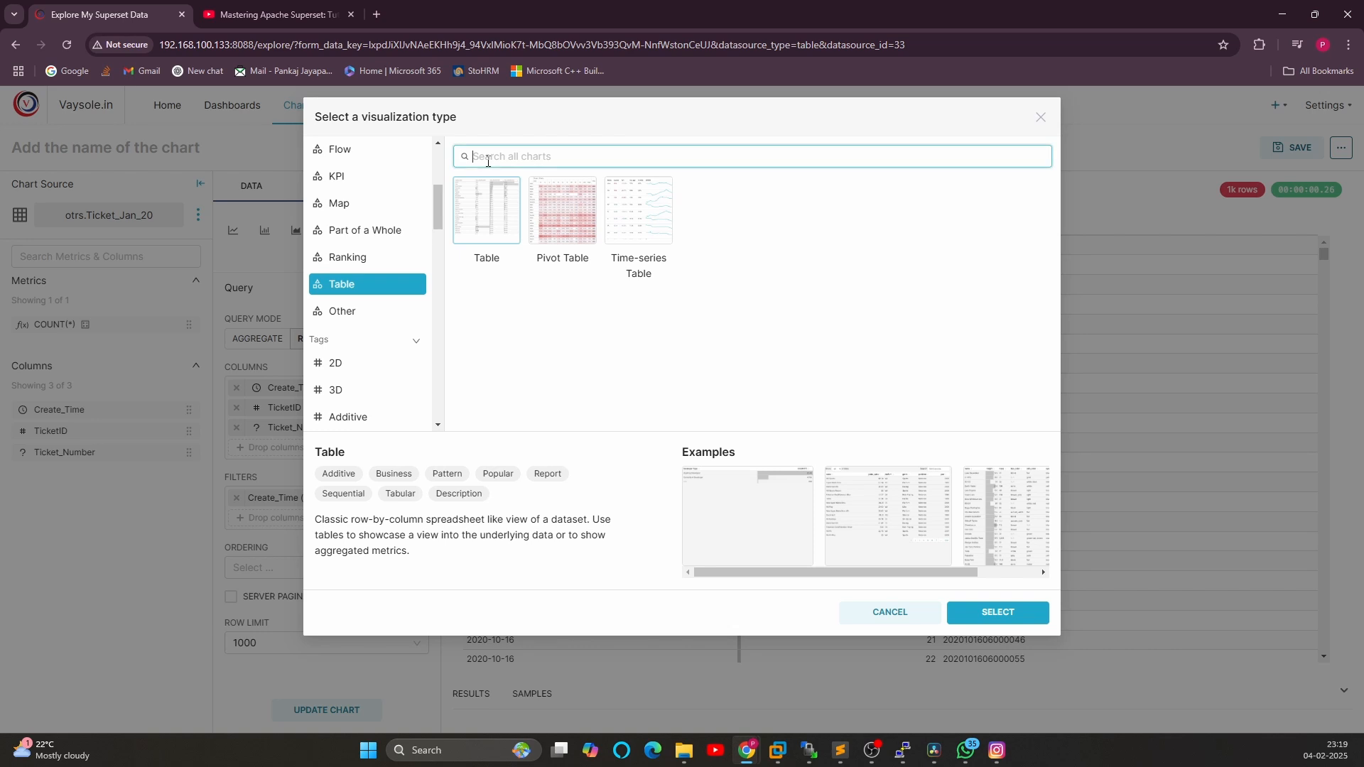
pyautogui.write('big')
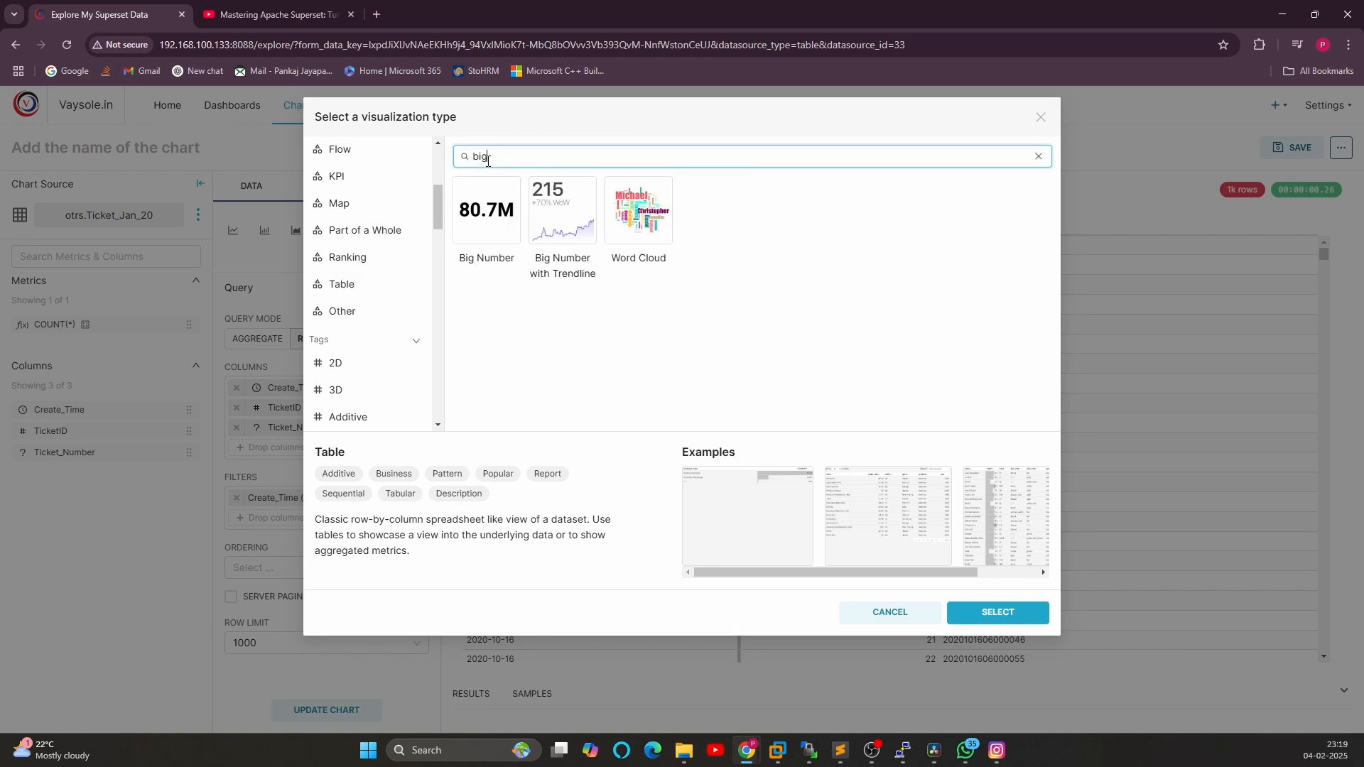
pyautogui.click(498, 188)
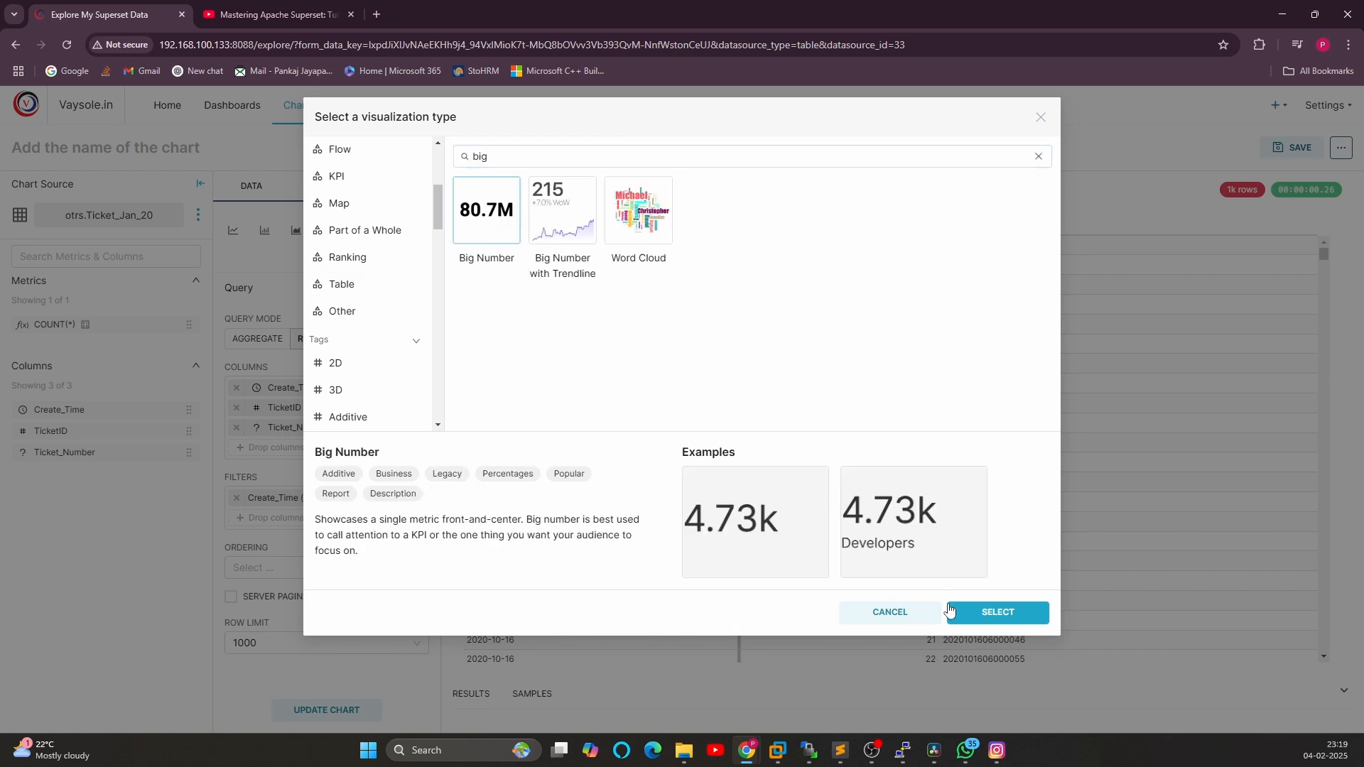
pyautogui.click(952, 612)
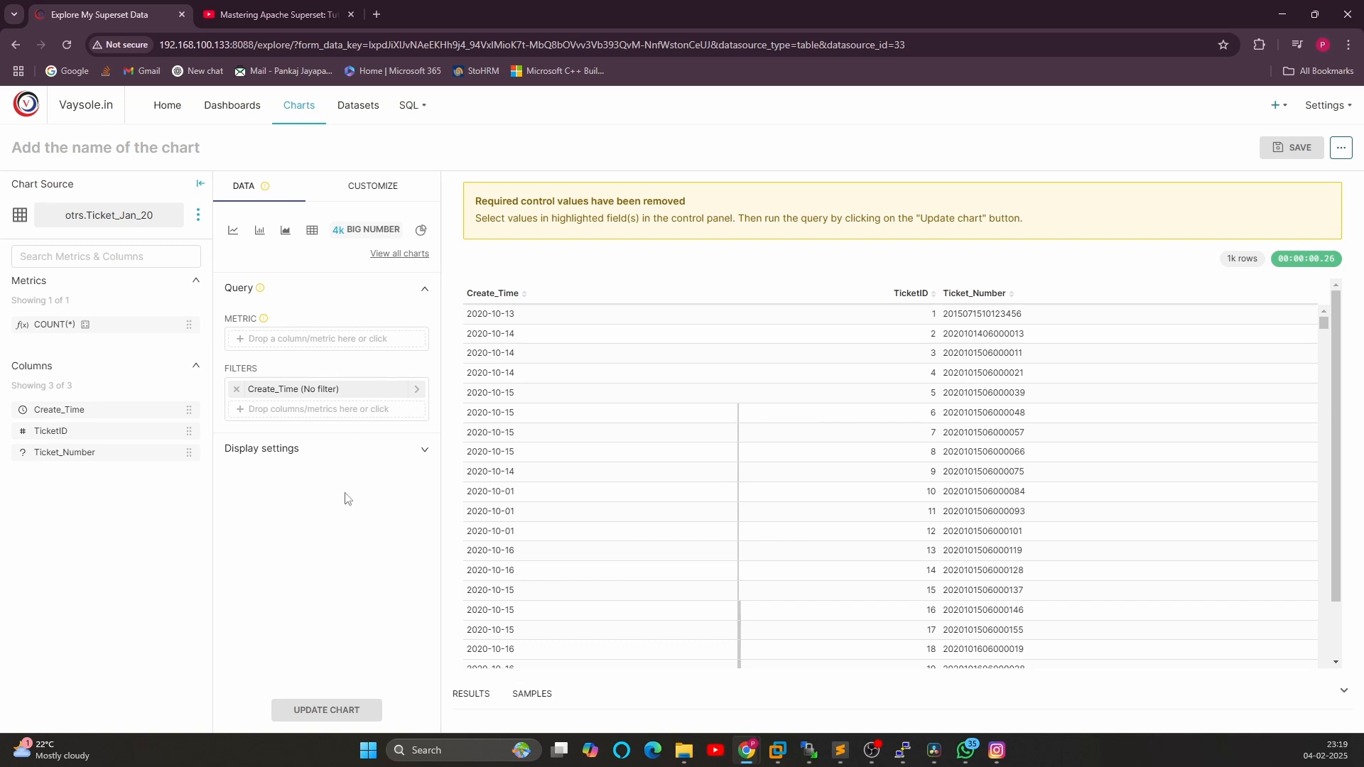
# Set the metric to COUNT of TicketID and update the chart
pyautogui.click(275, 346)
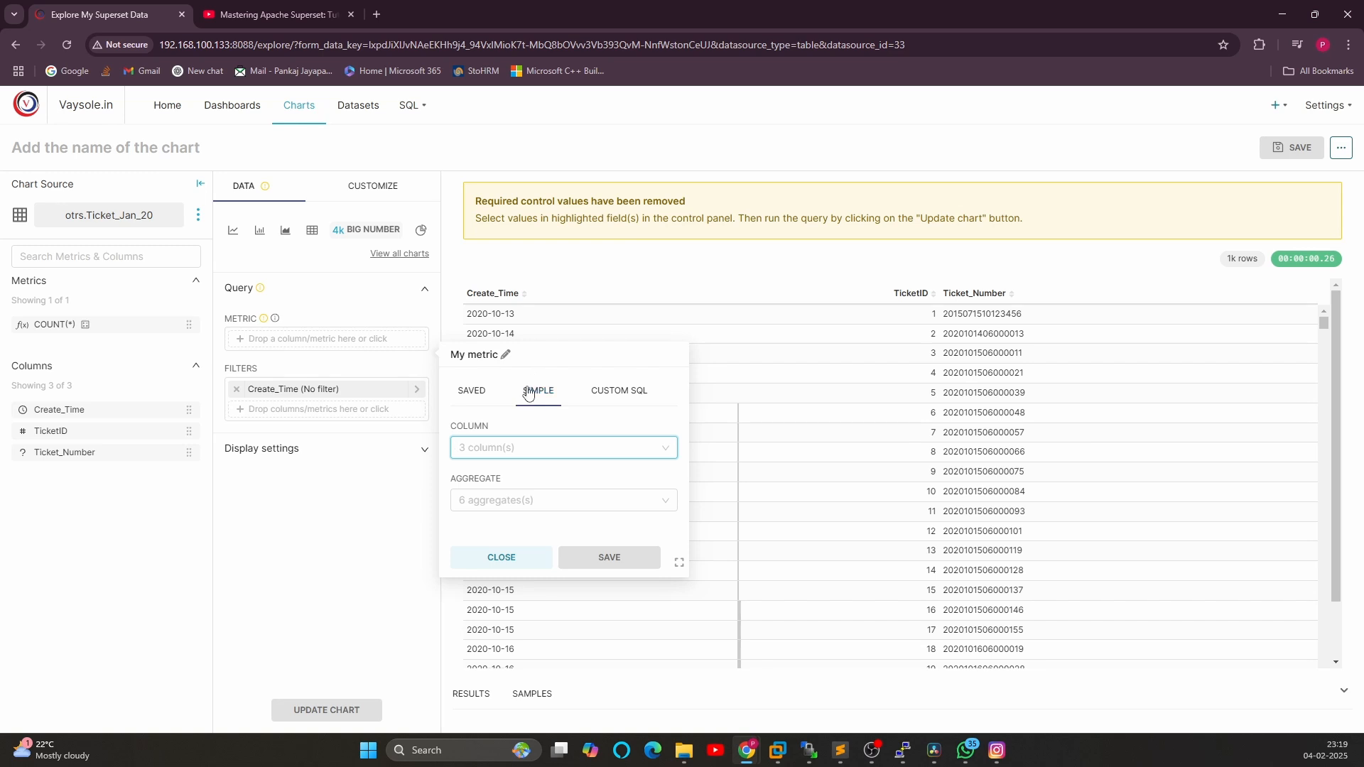
pyautogui.click(504, 447)
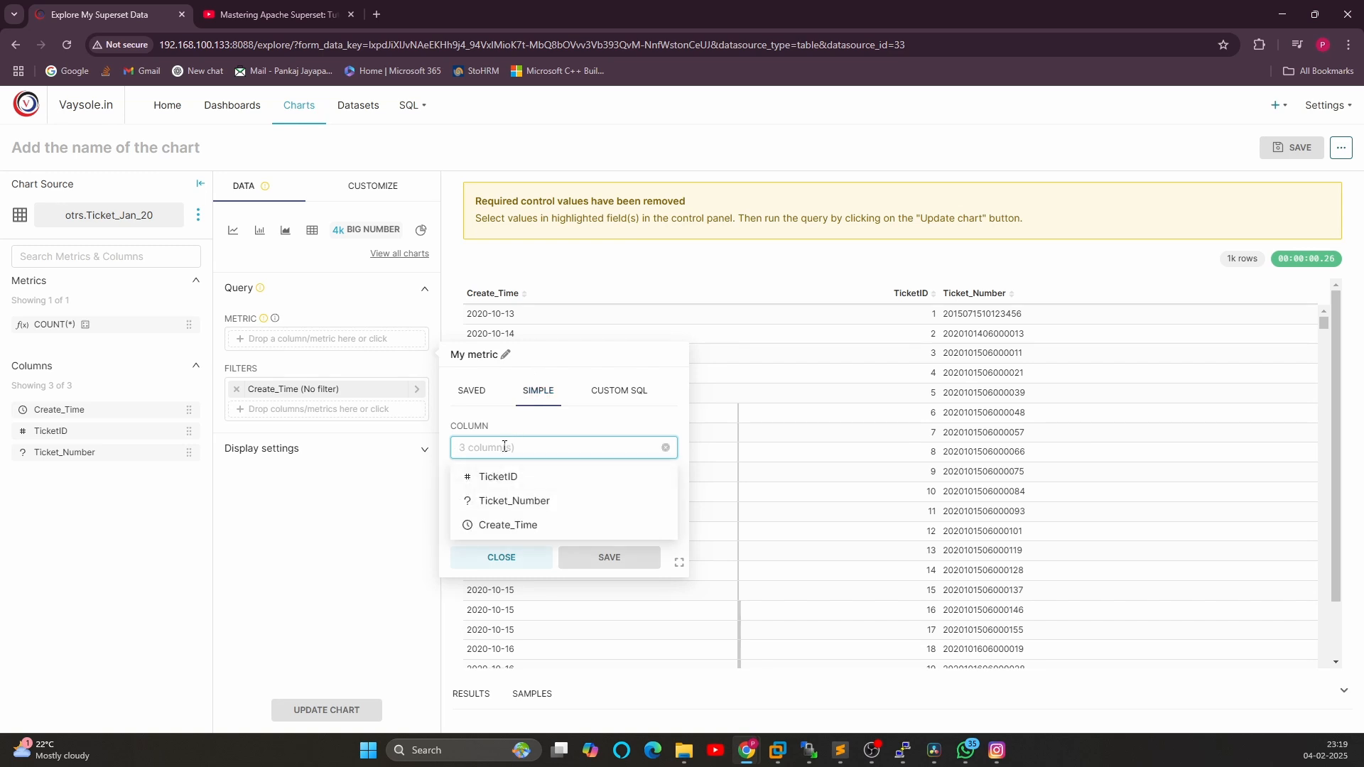
pyautogui.click(498, 478)
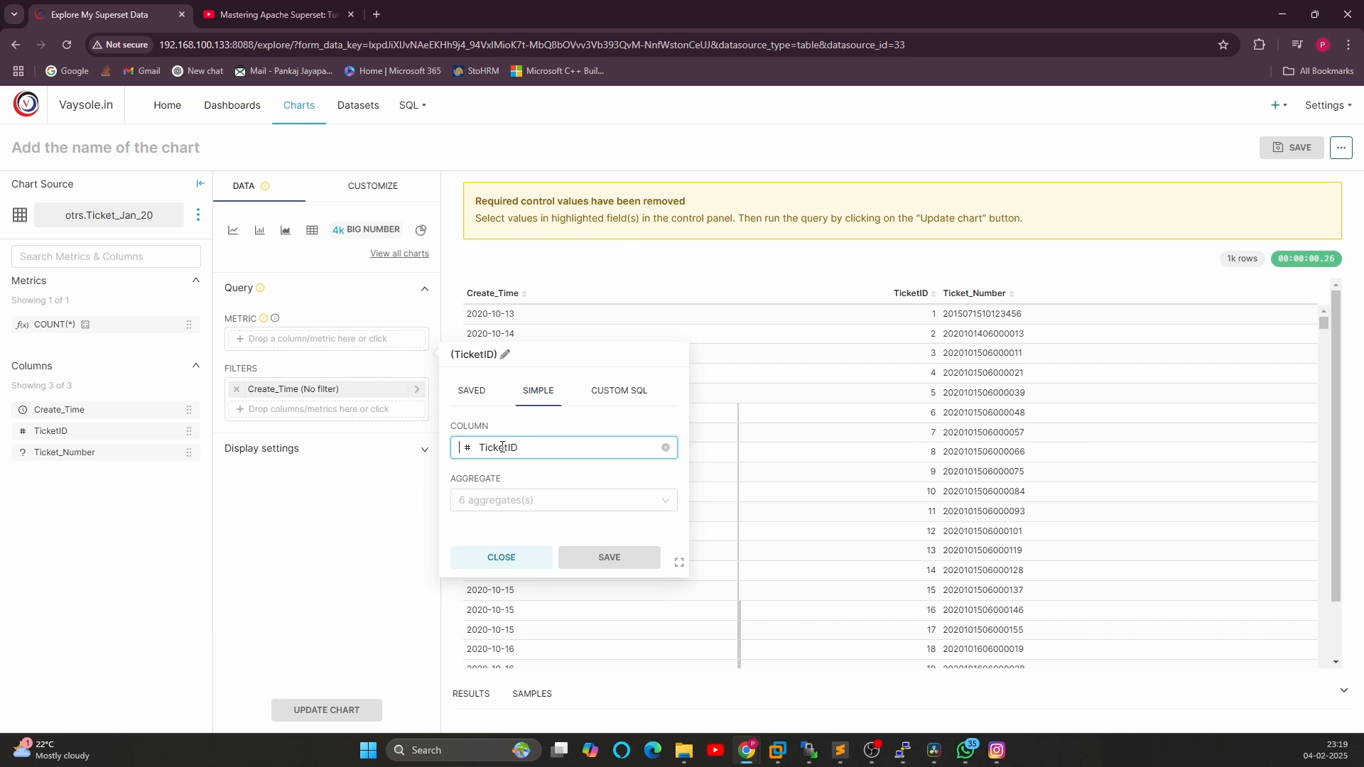
pyautogui.click(487, 502)
pyautogui.click(483, 554)
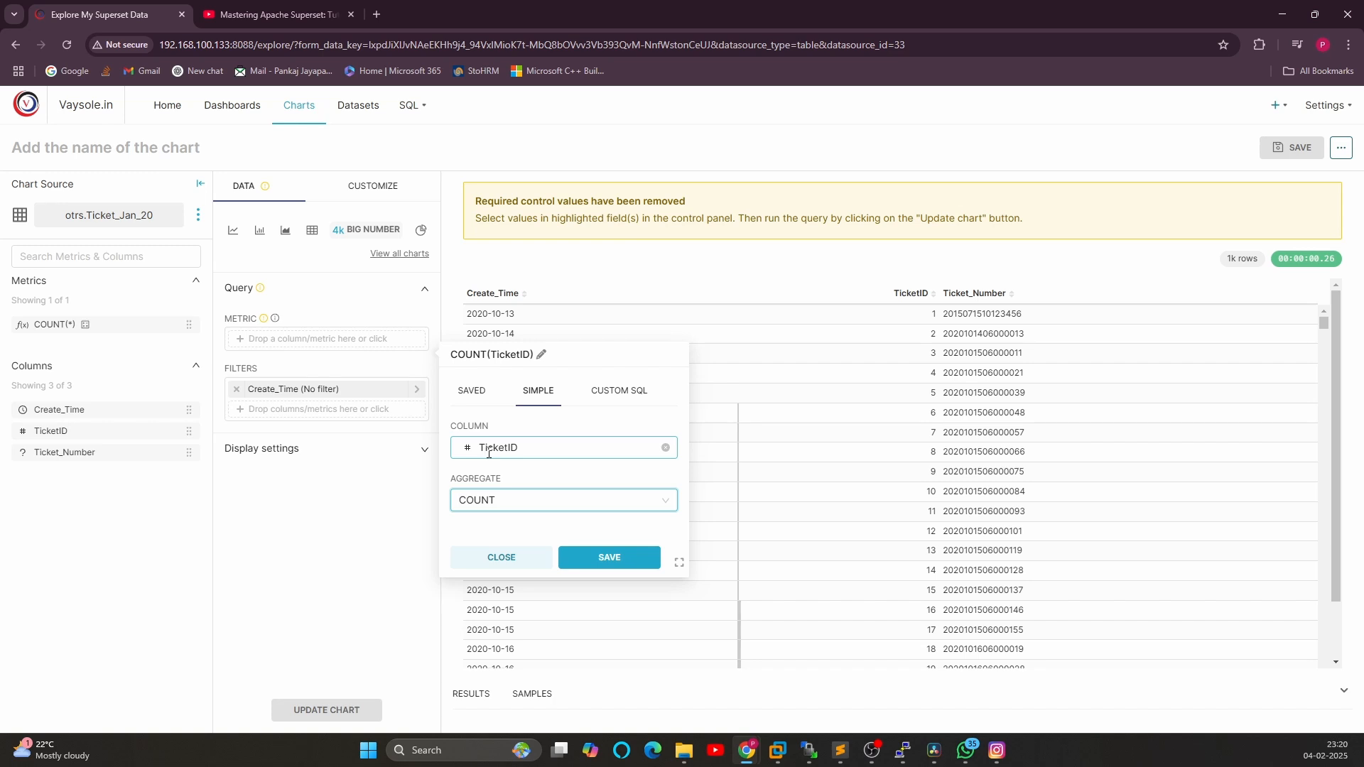
pyautogui.click(581, 560)
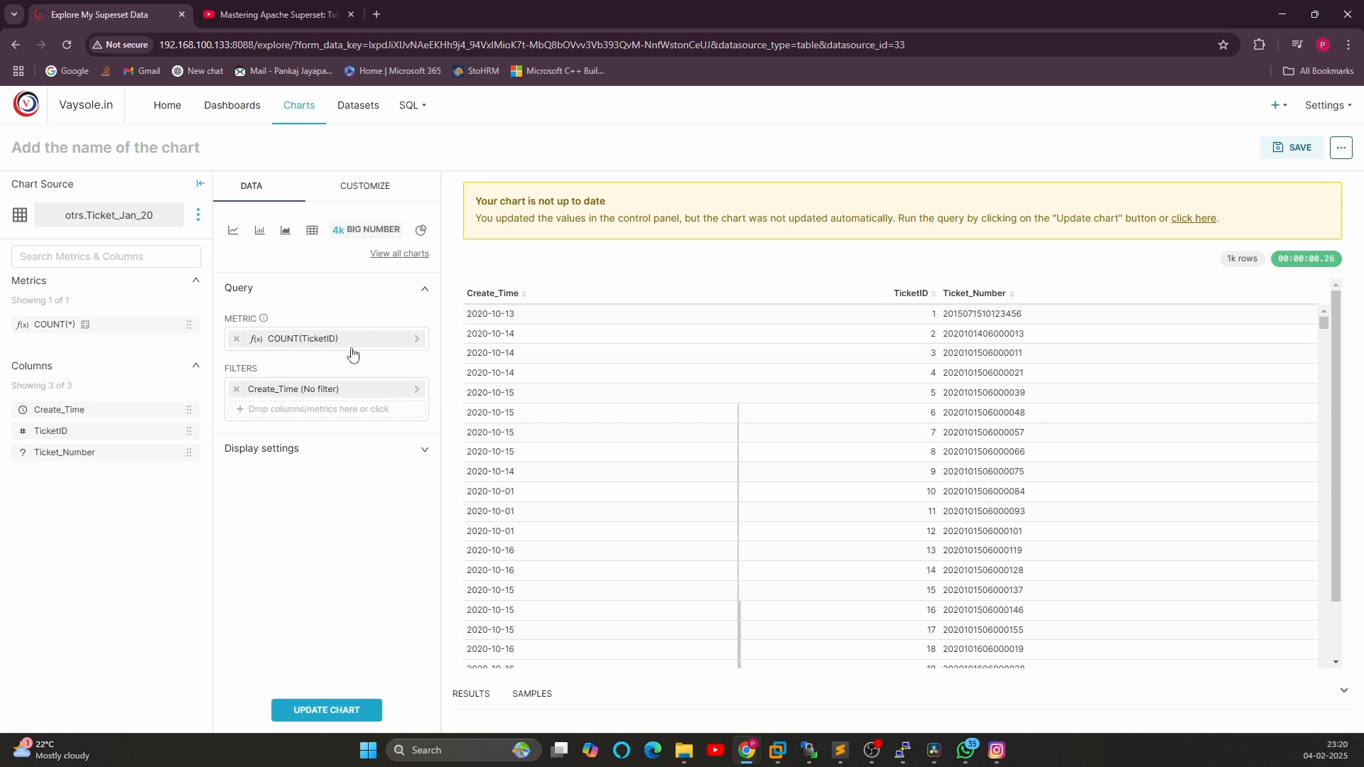
pyautogui.click(324, 712)
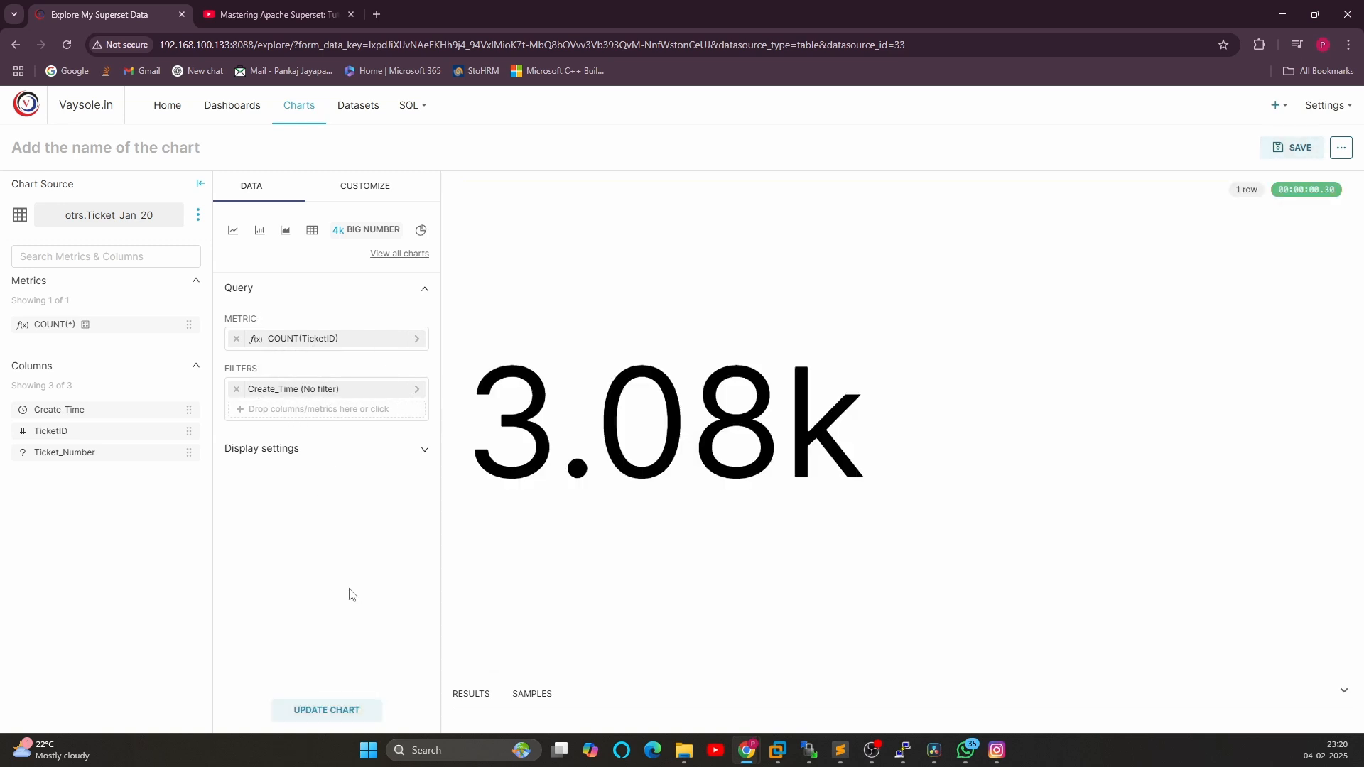
pyautogui.moveTo(501, 434); pyautogui.dragTo(846, 439)
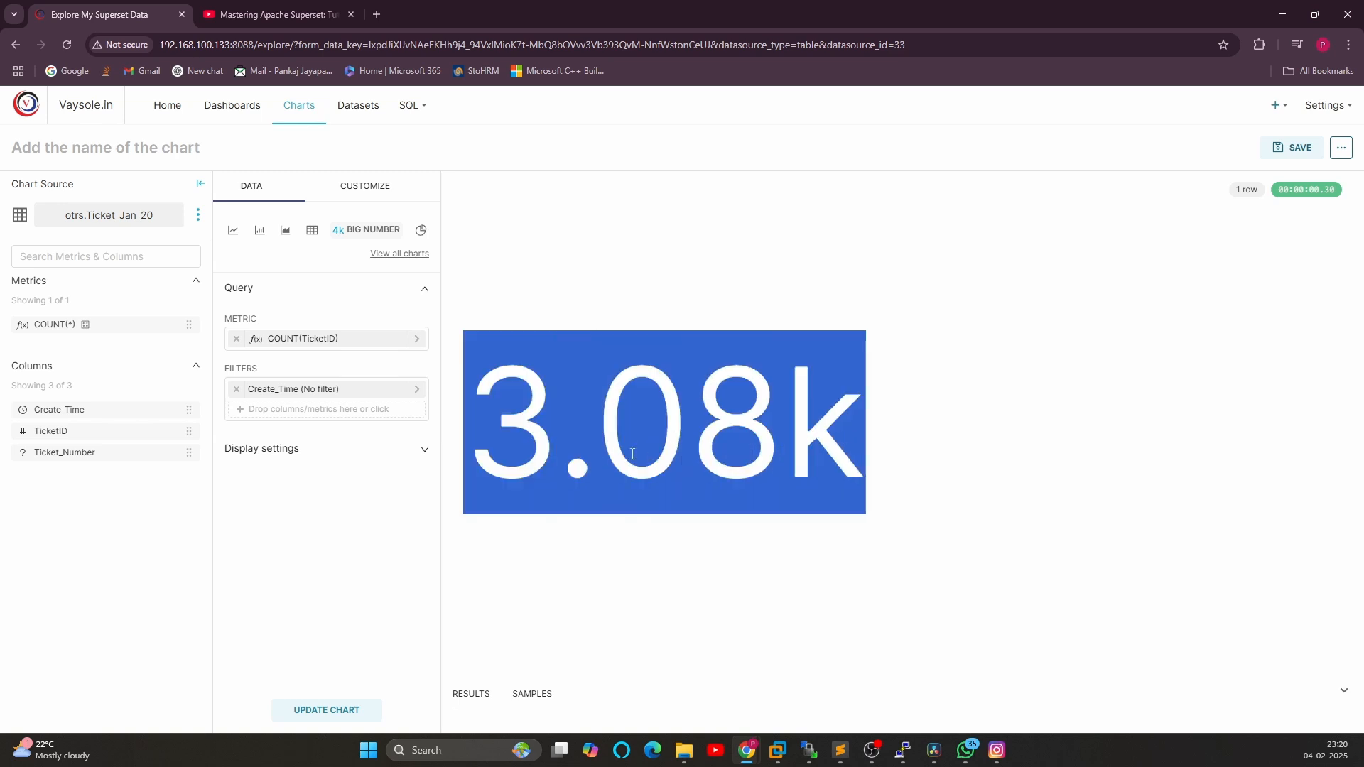
pyautogui.click(890, 435)
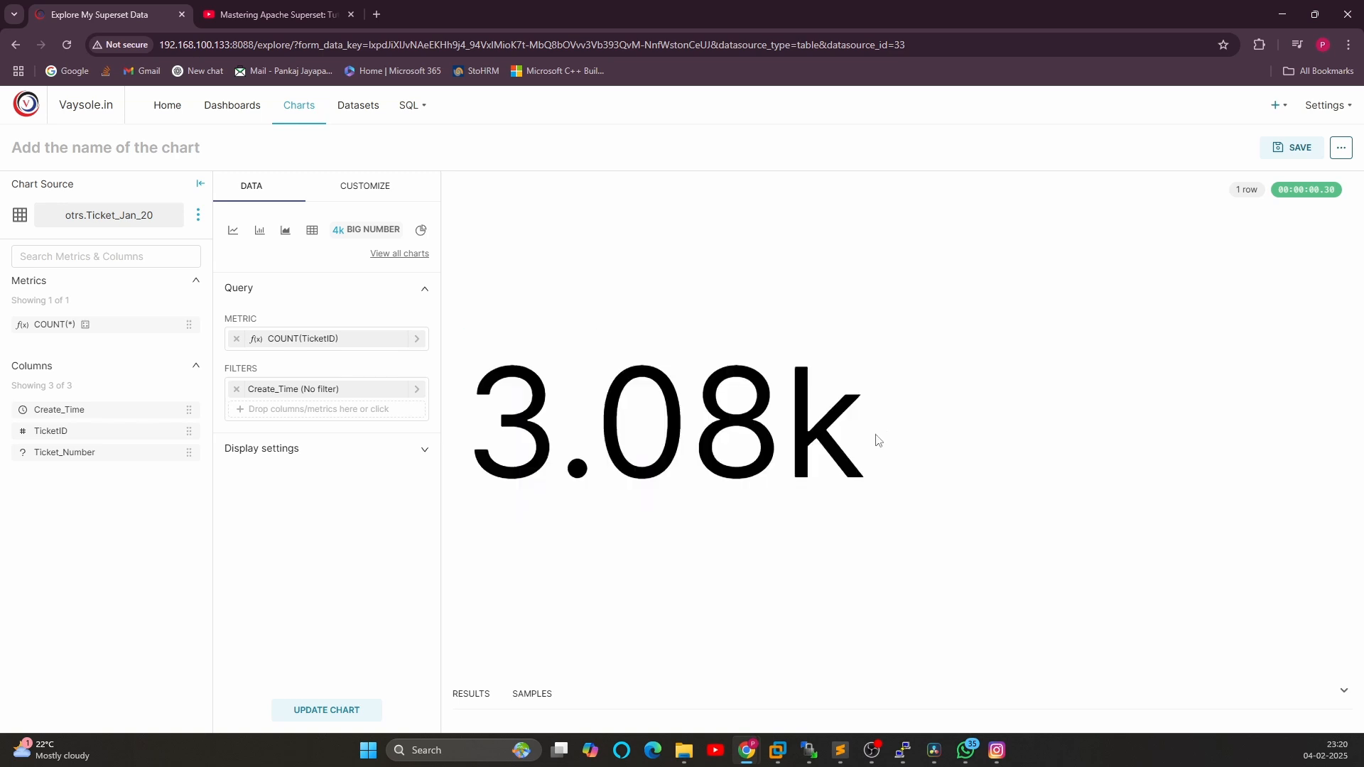
pyautogui.moveTo(878, 441); pyautogui.dragTo(485, 441)
# Set the chart's subheader to Ticket Count in the display settings
pyautogui.click(263, 547)
pyautogui.click(423, 463)
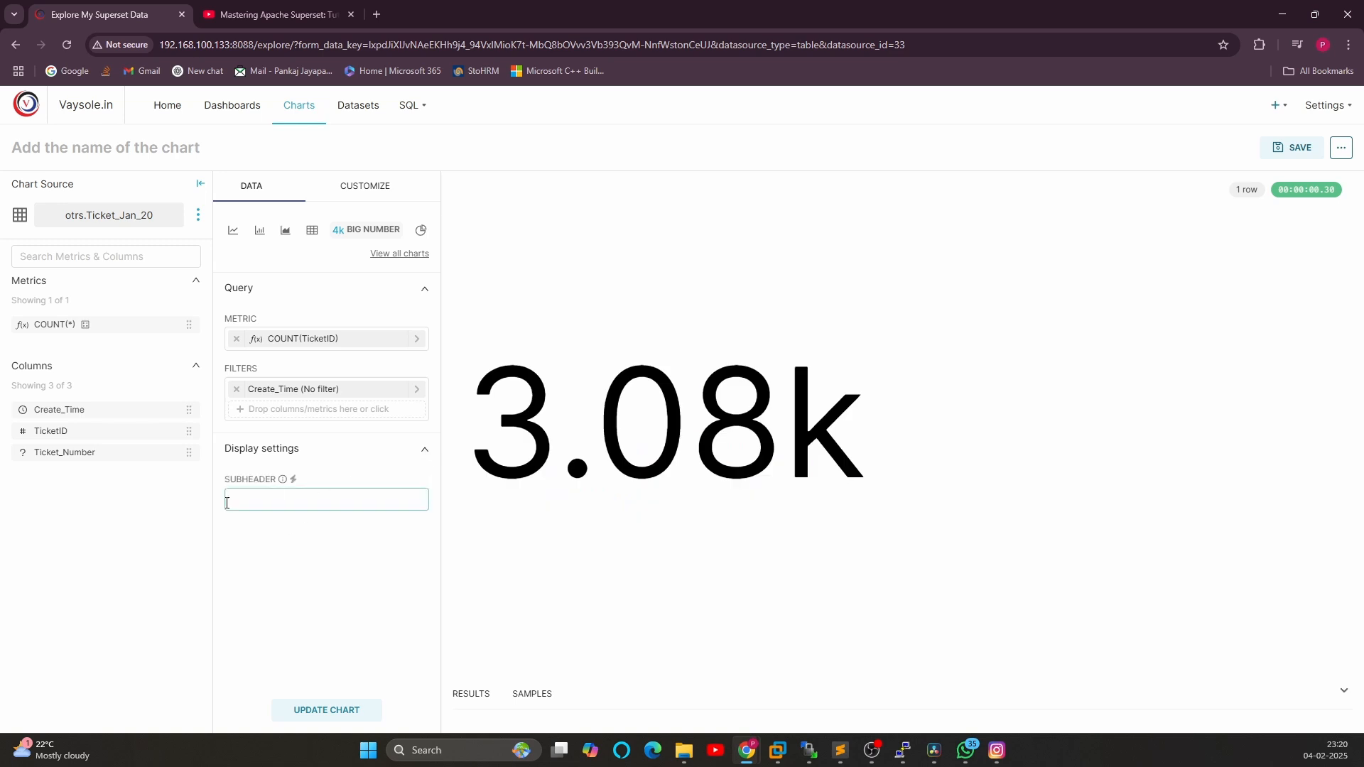
pyautogui.click(264, 498)
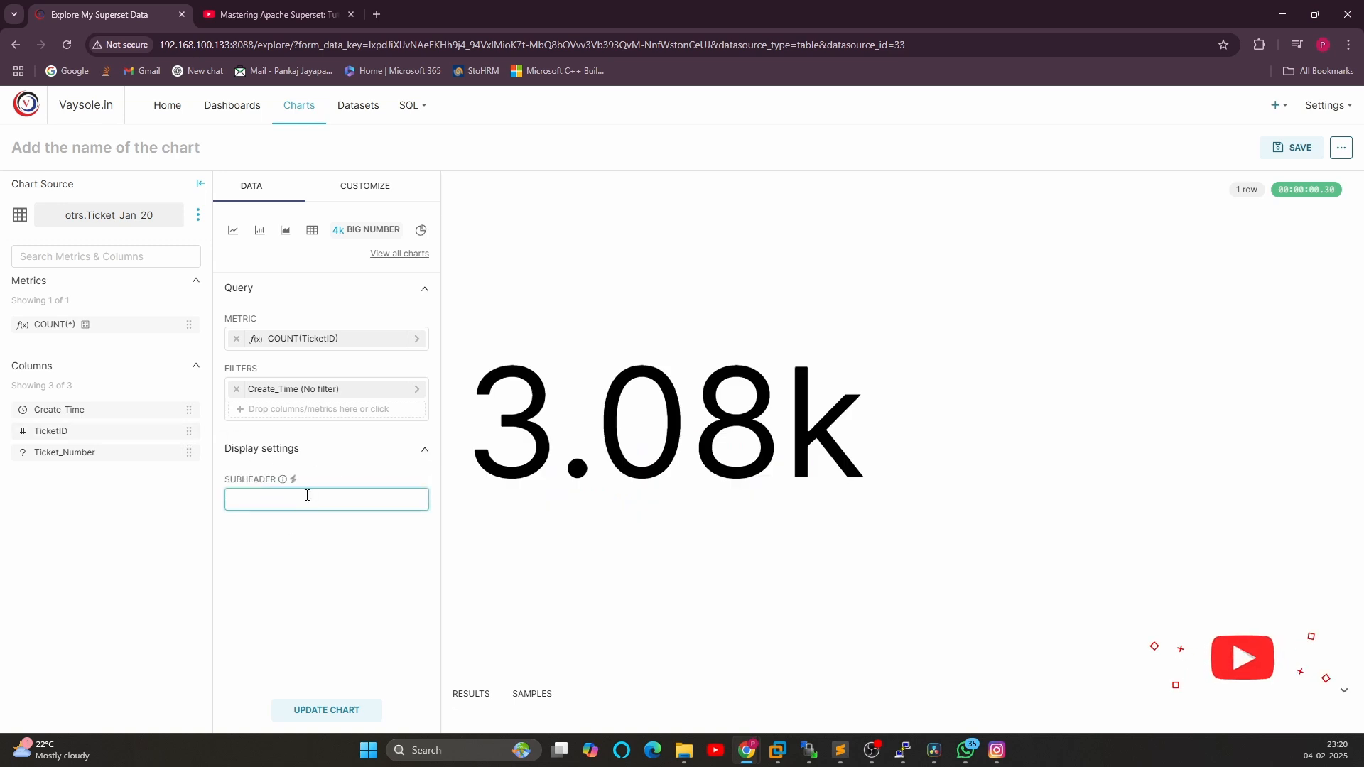
pyautogui.write('T')
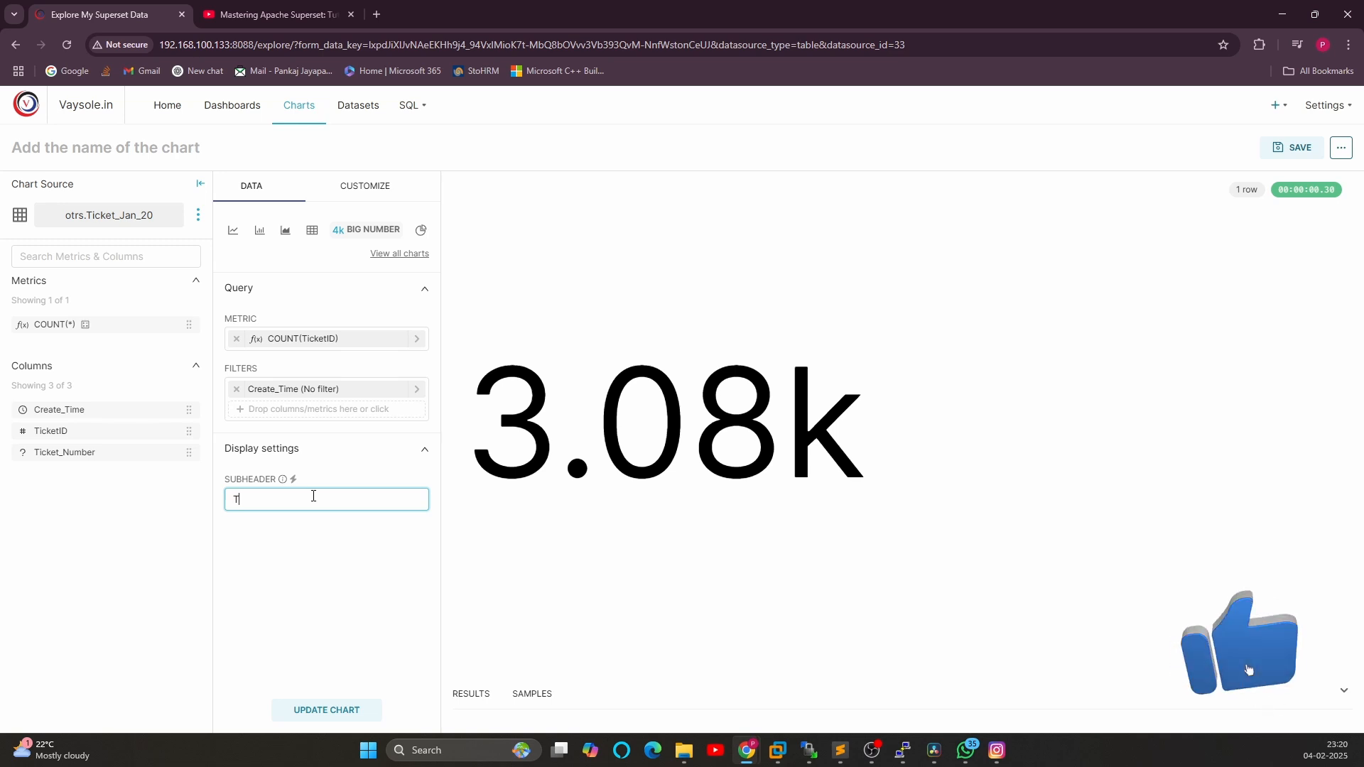
pyautogui.write('icket')
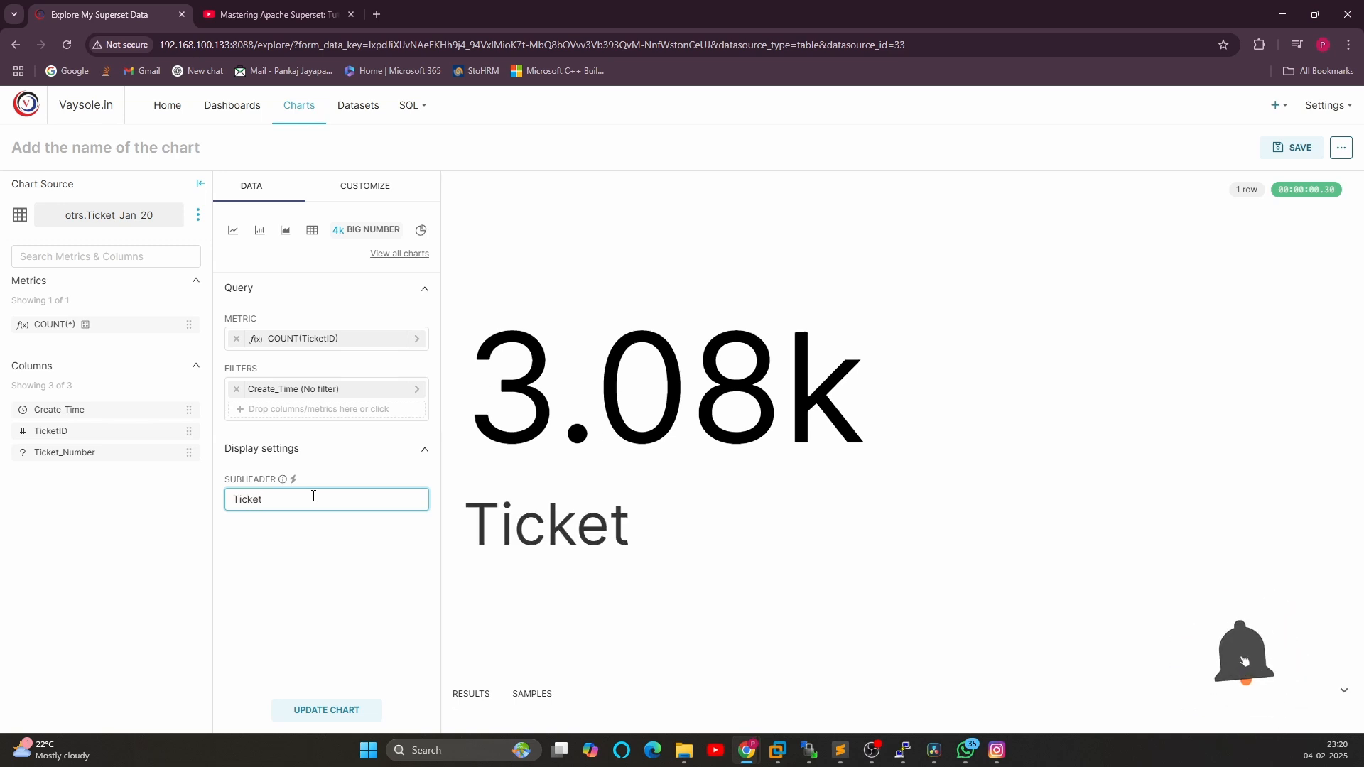
pyautogui.write(' Count')
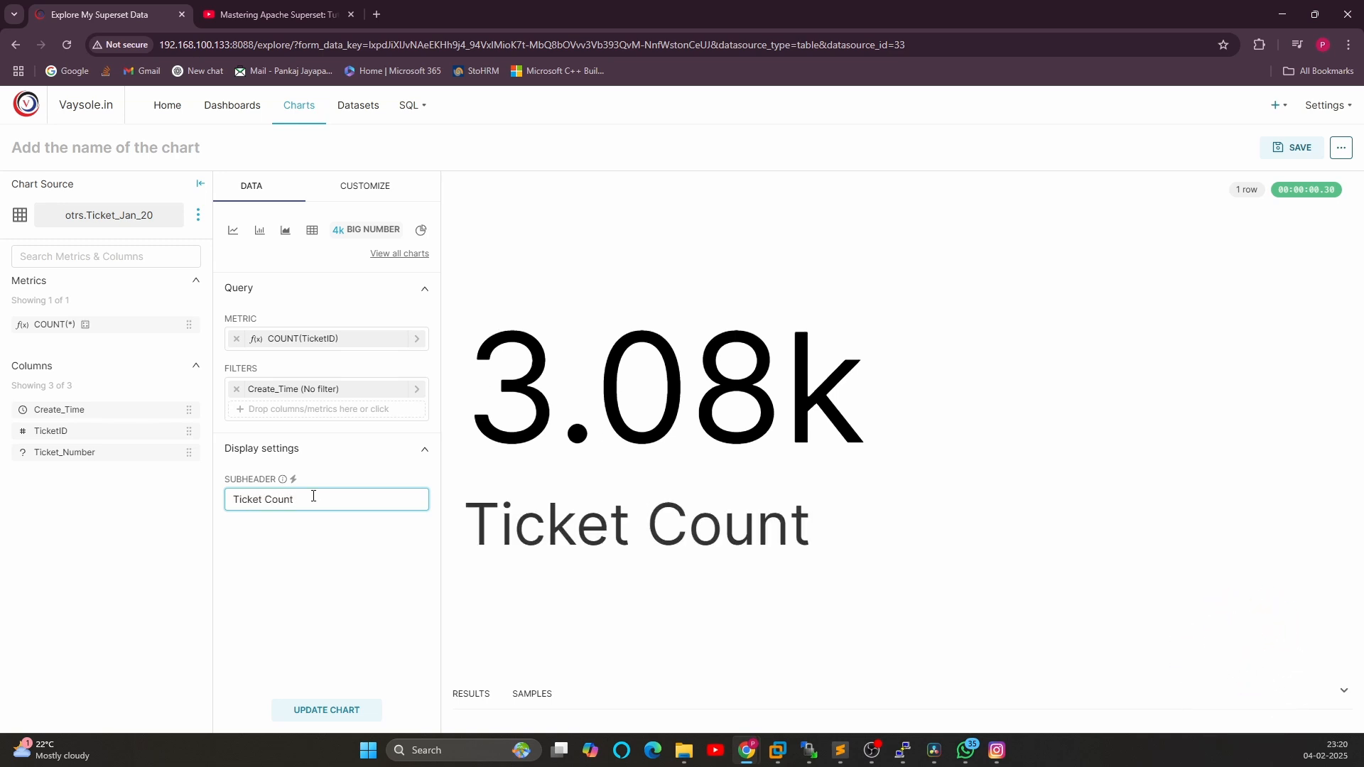
pyautogui.click(311, 562)
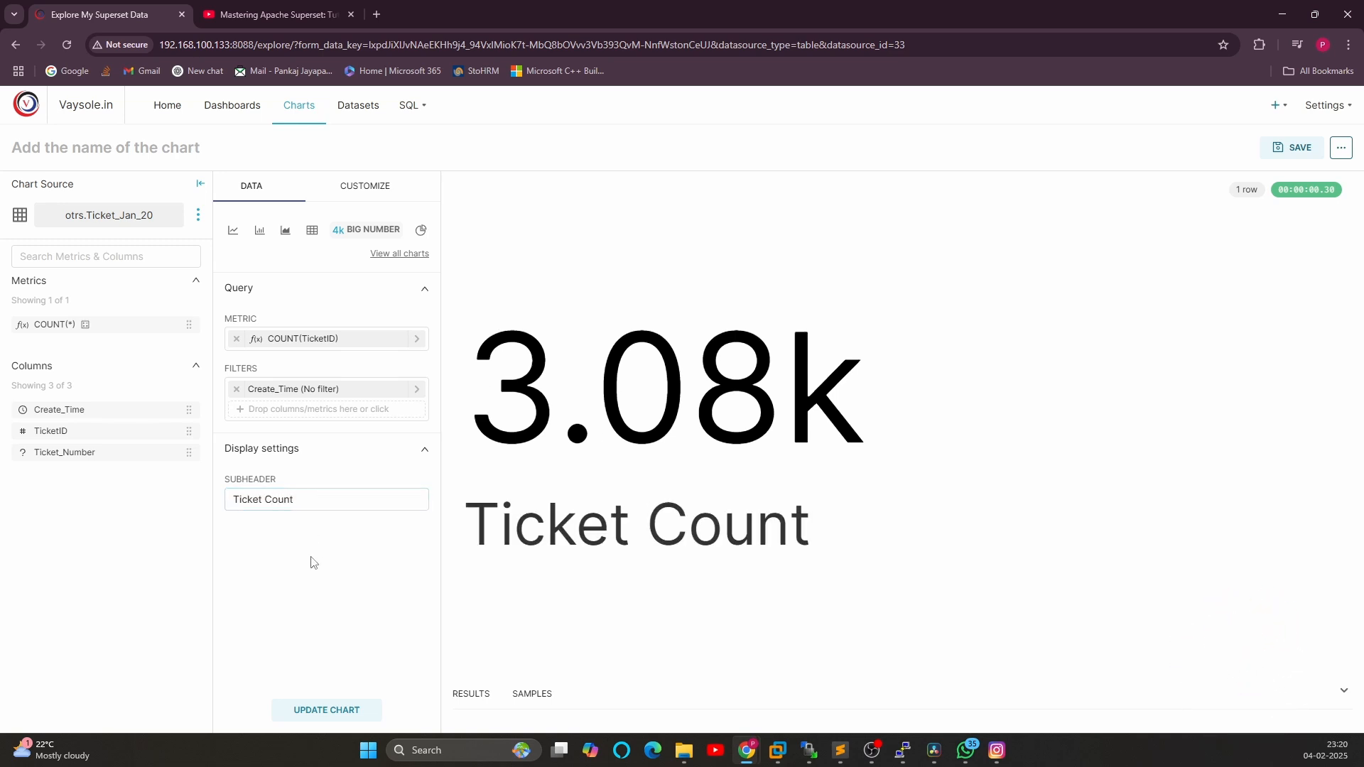
# Try each big number font size in the customize options and settle on Tiny
pyautogui.click(351, 187)
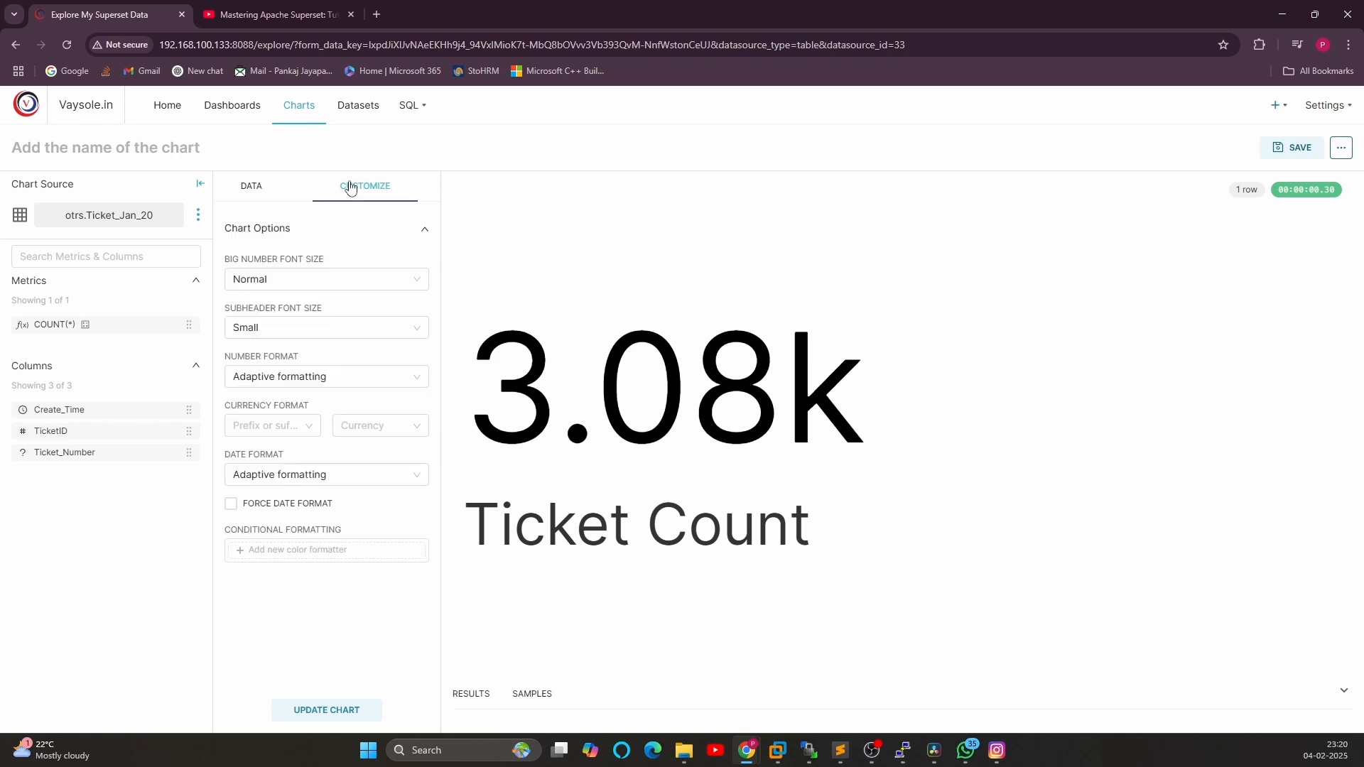
pyautogui.click(330, 279)
pyautogui.click(274, 333)
pyautogui.click(277, 278)
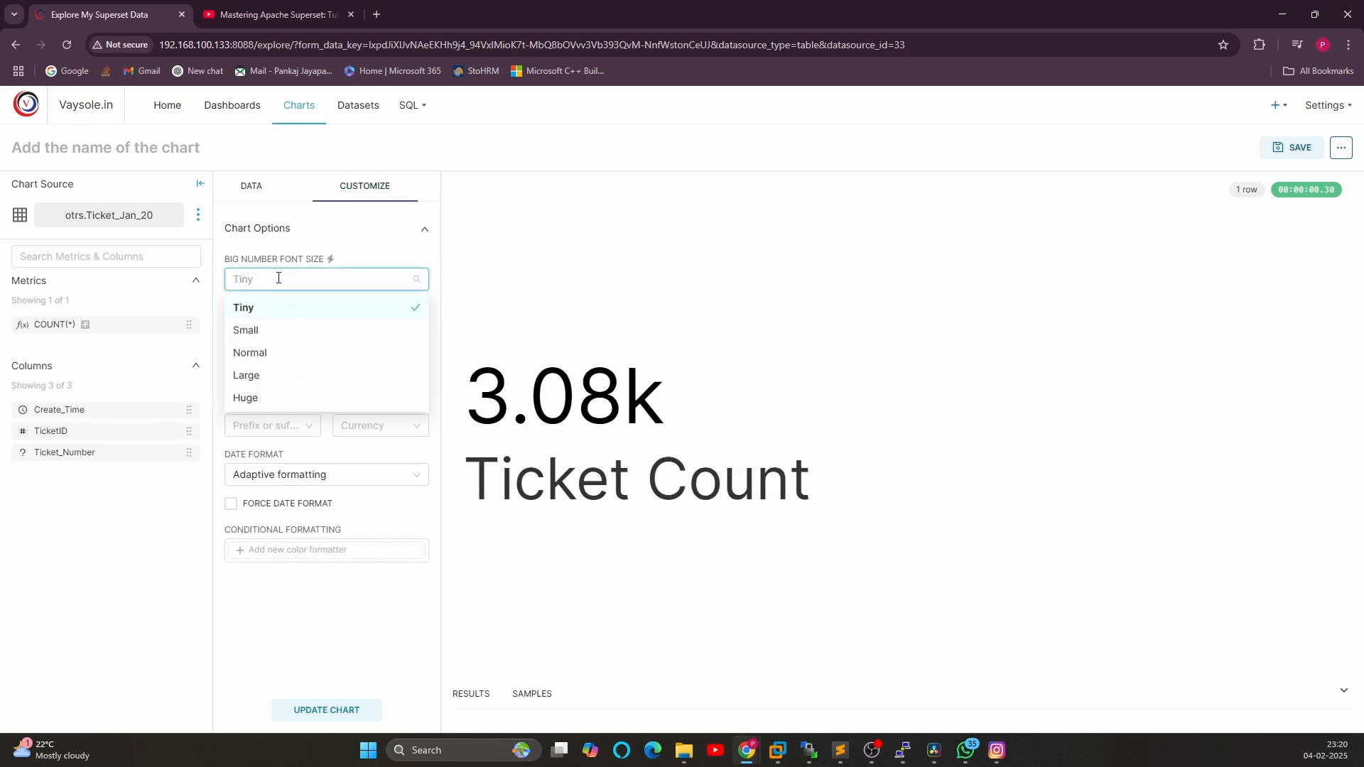
pyautogui.click(267, 333)
pyautogui.click(275, 278)
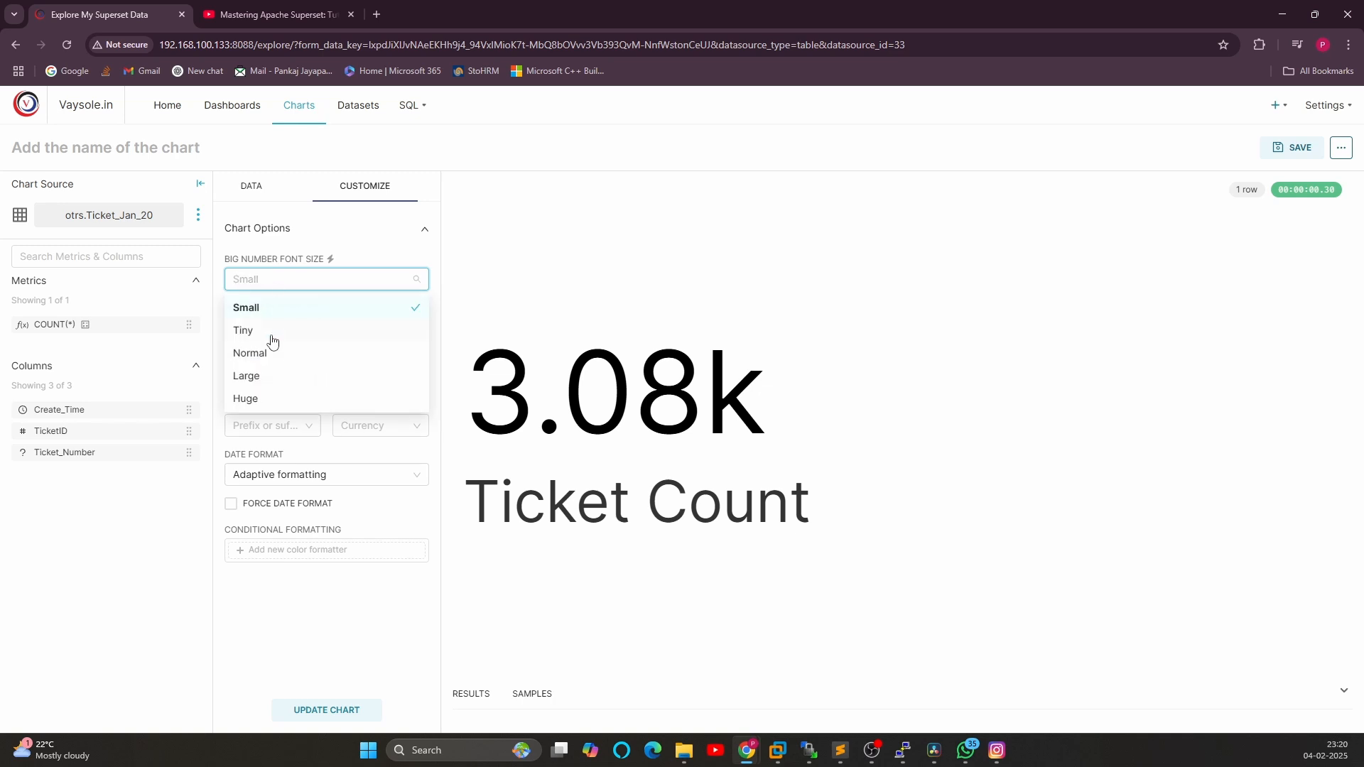
pyautogui.click(265, 354)
pyautogui.click(280, 285)
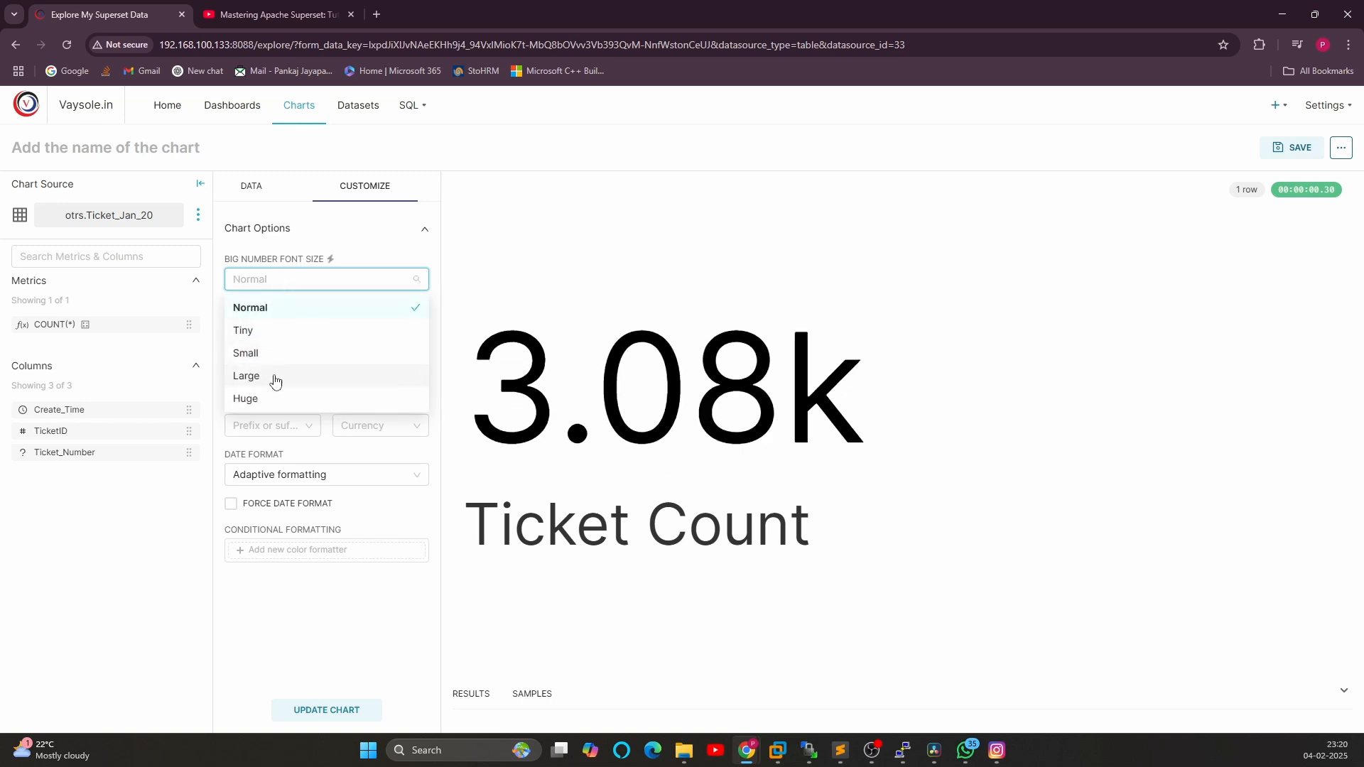
pyautogui.click(274, 376)
pyautogui.click(292, 284)
pyautogui.click(271, 401)
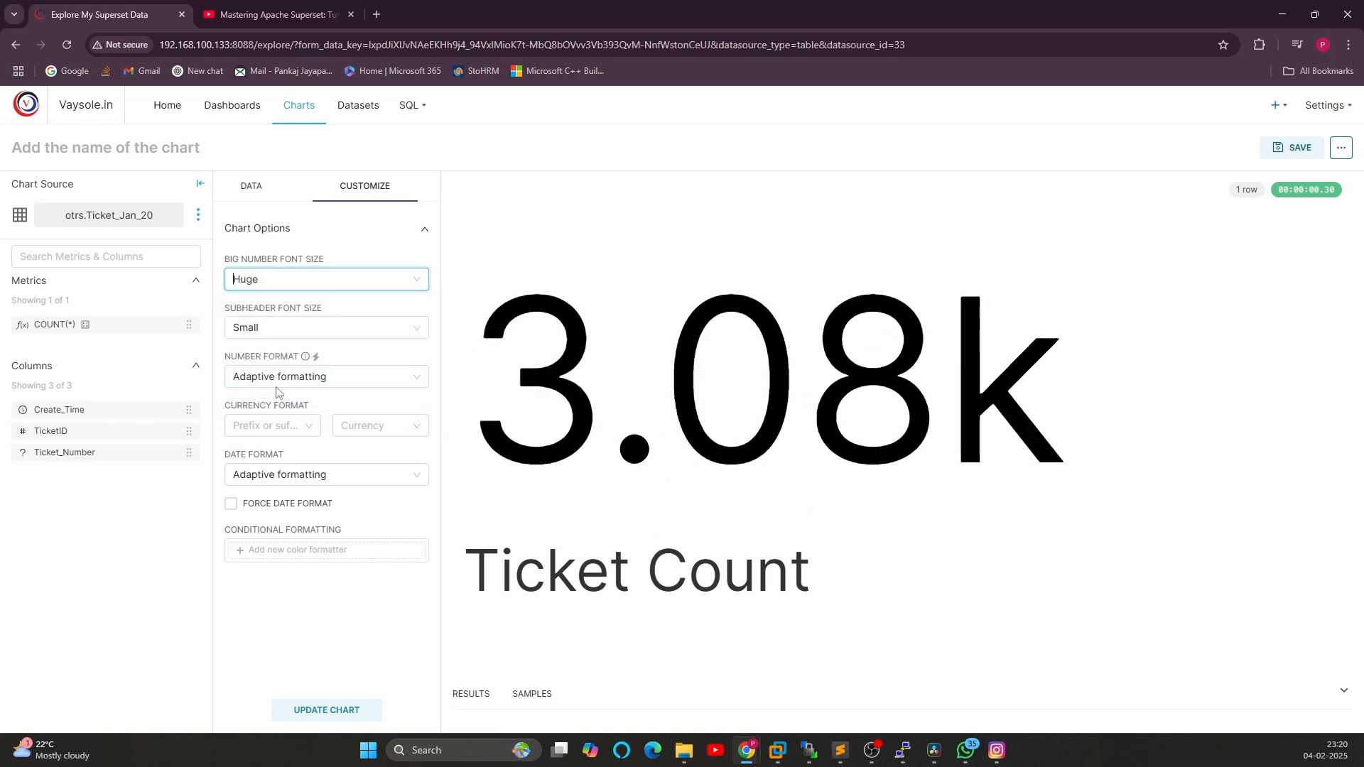
pyautogui.click(271, 288)
pyautogui.click(256, 329)
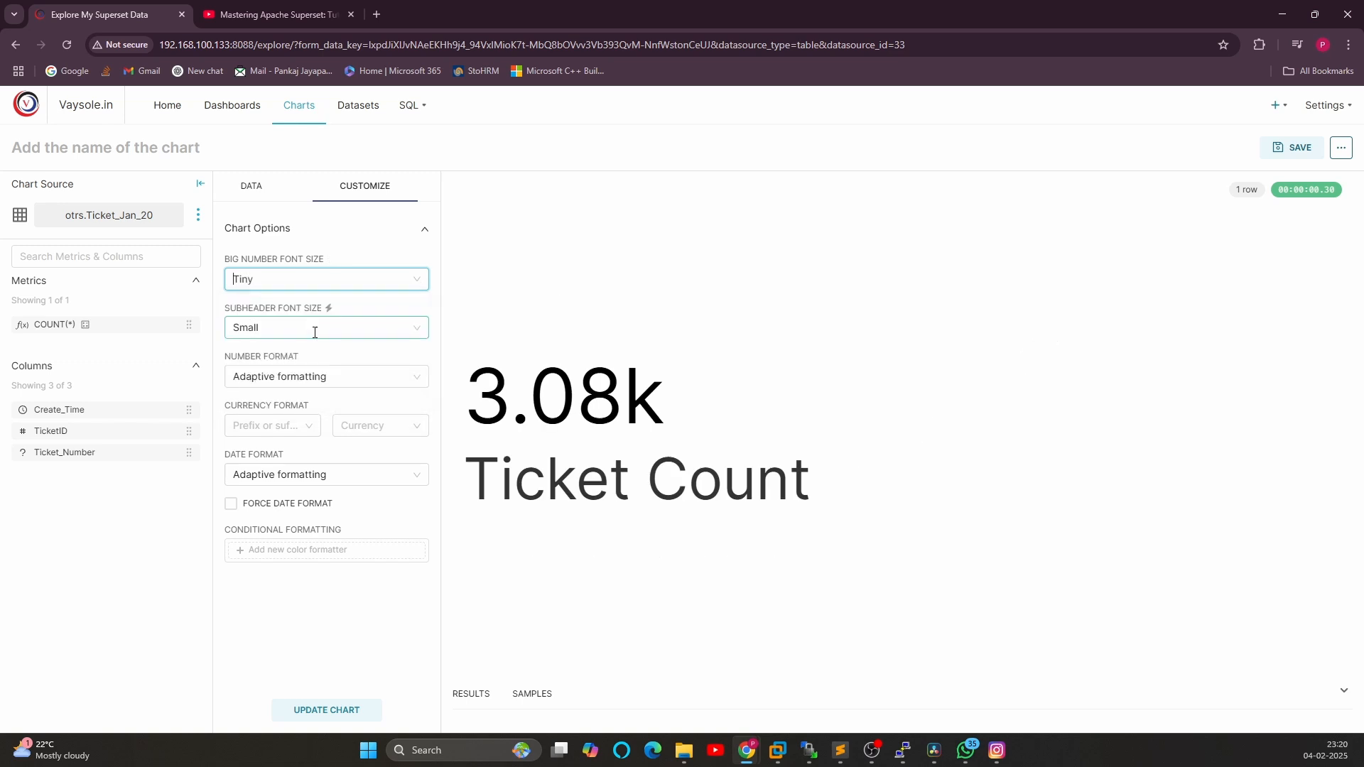
# Set the subheader font size to Large
pyautogui.click(258, 331)
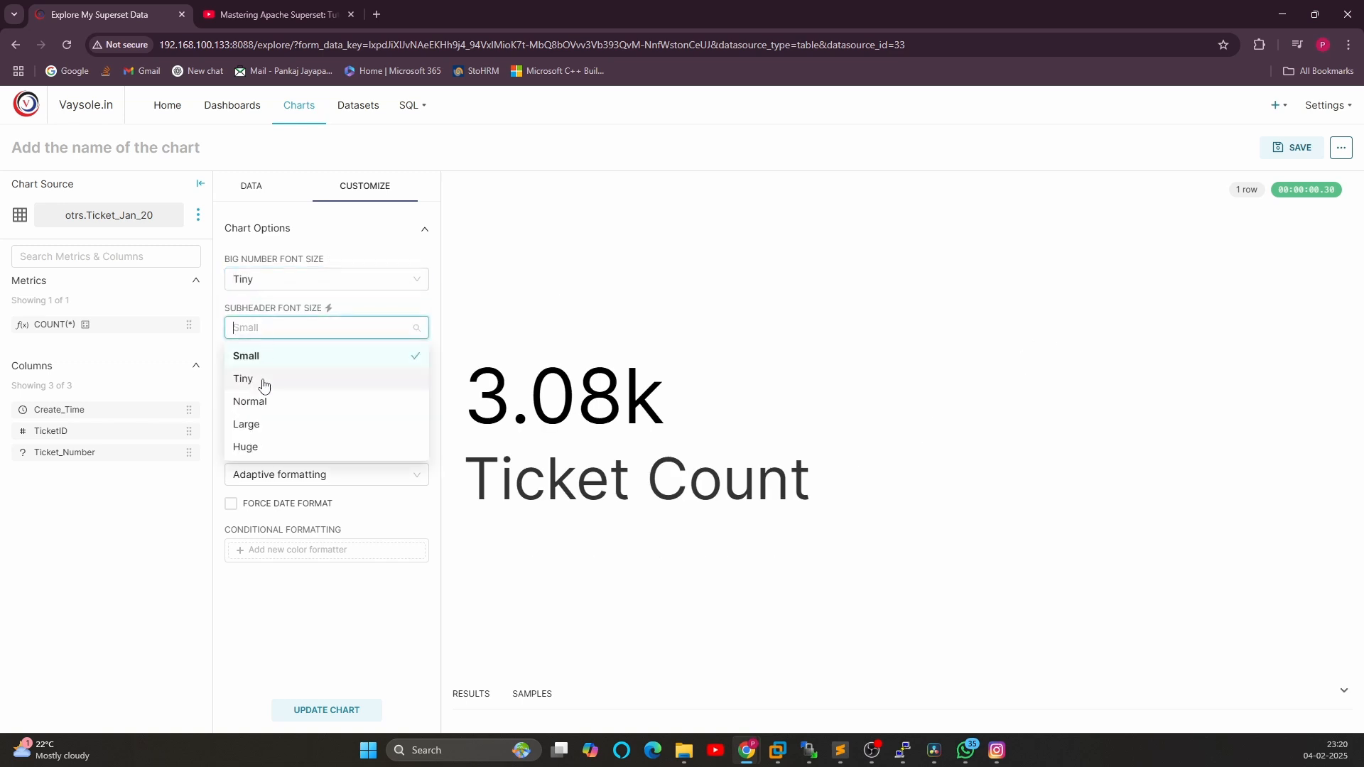
pyautogui.click(262, 379)
pyautogui.click(280, 327)
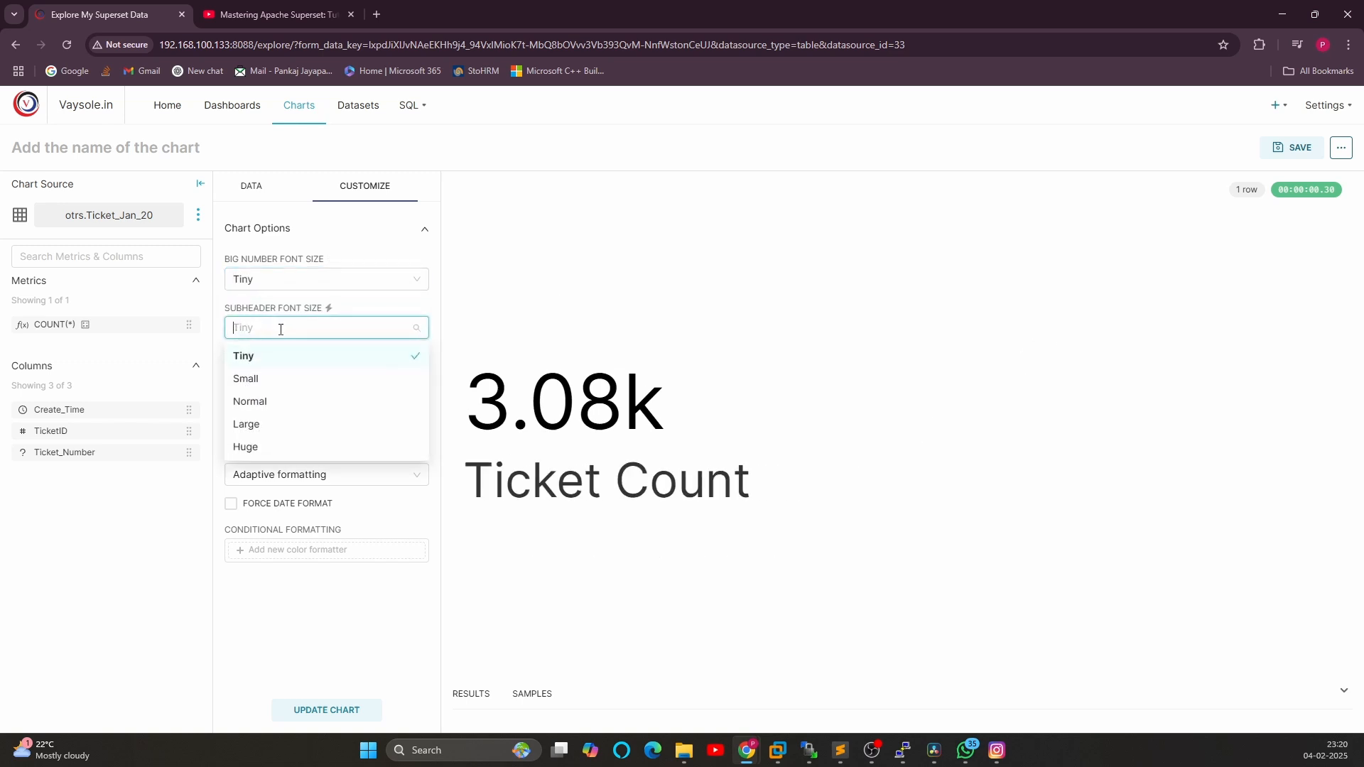
pyautogui.click(267, 430)
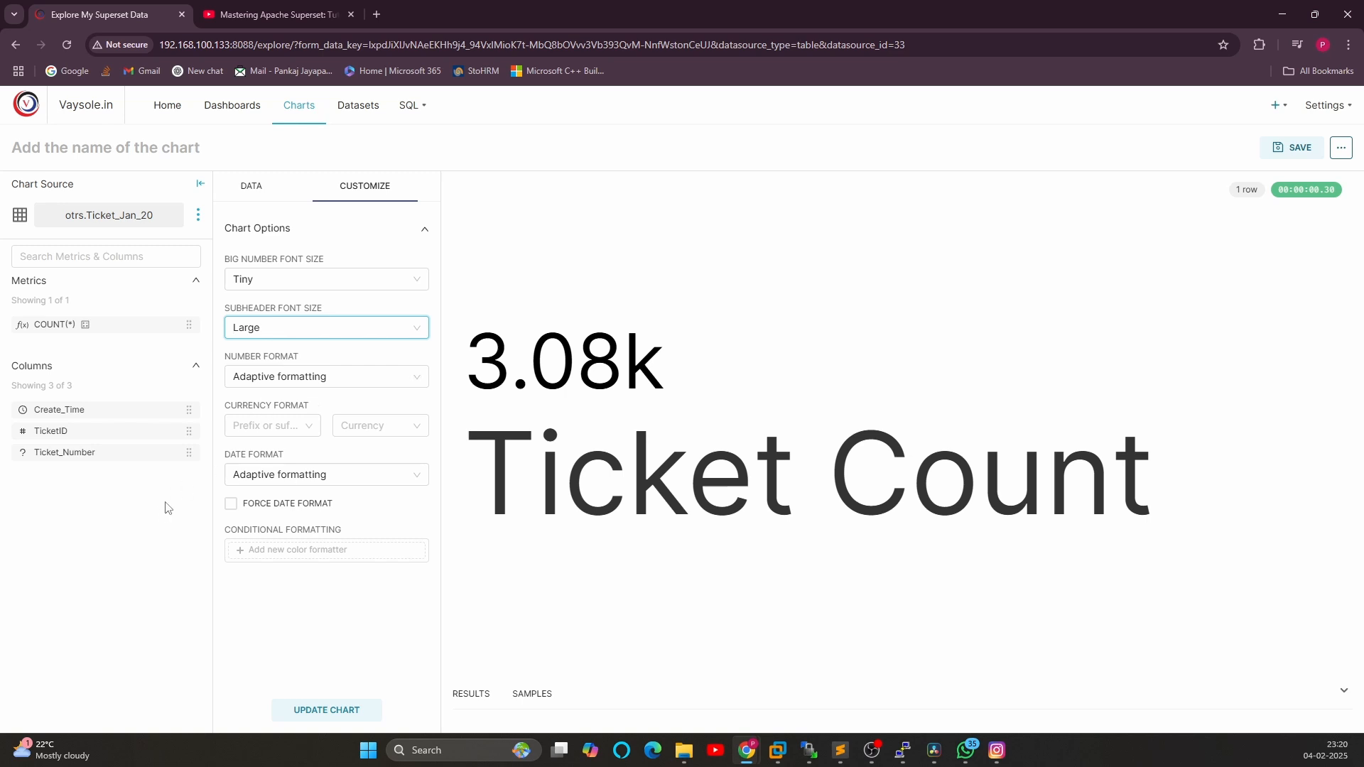
# Set the number format to .1s (12345.432 → 10k)
pyautogui.click(269, 377)
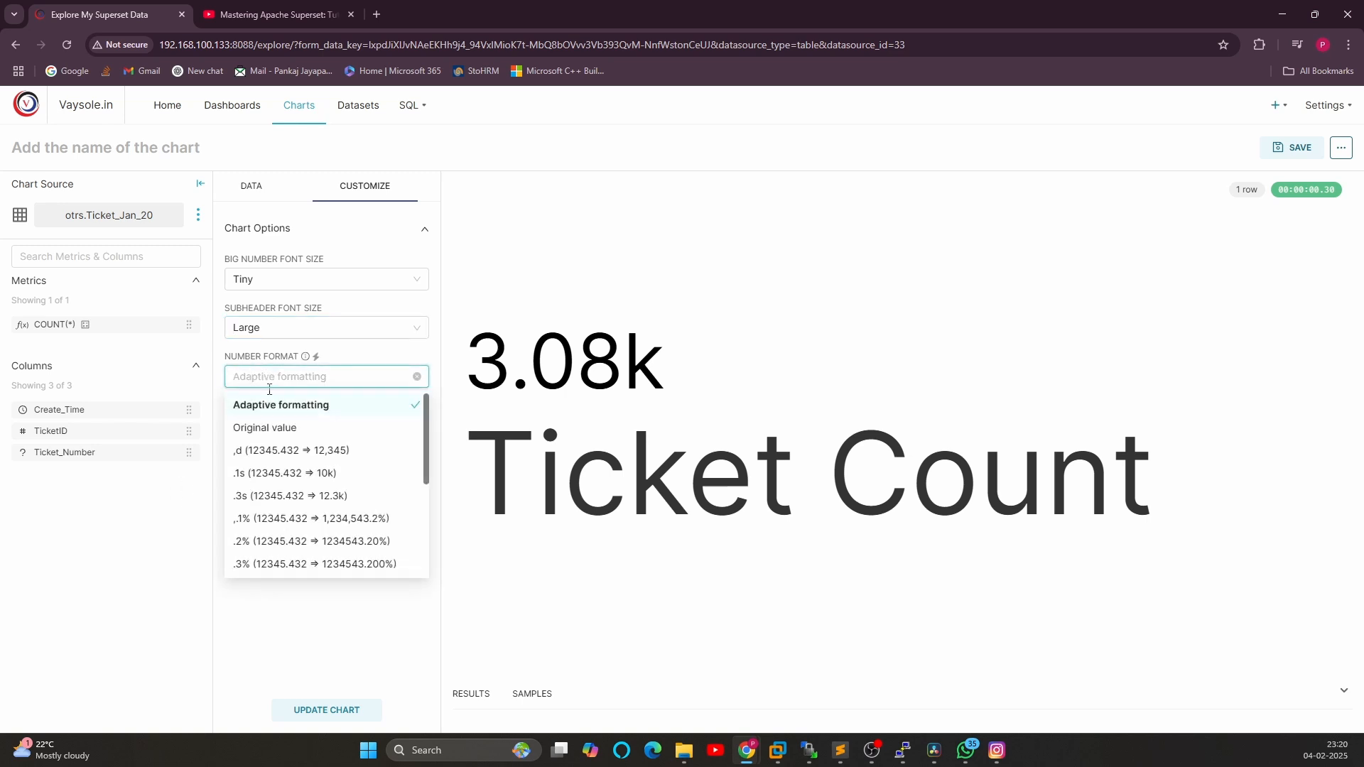
pyautogui.click(269, 429)
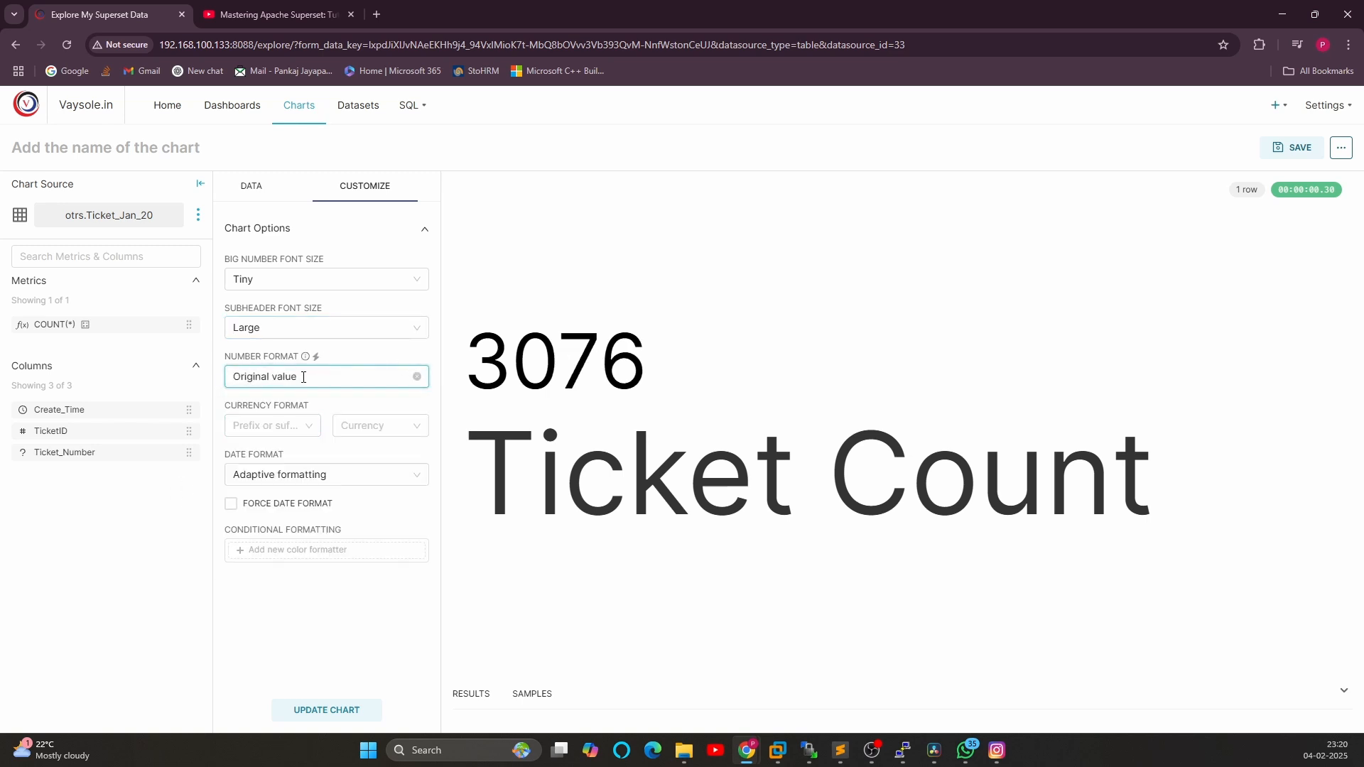
pyautogui.click(325, 375)
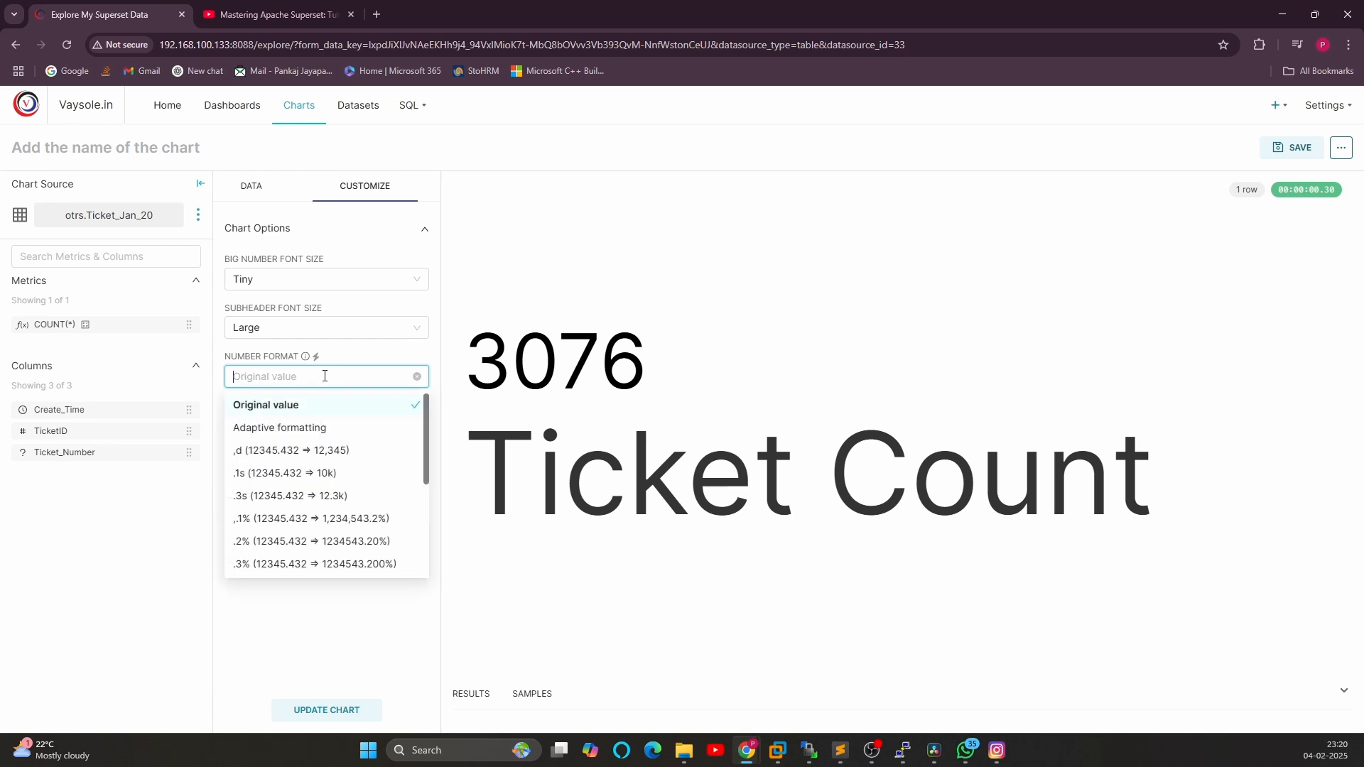
pyautogui.click(274, 473)
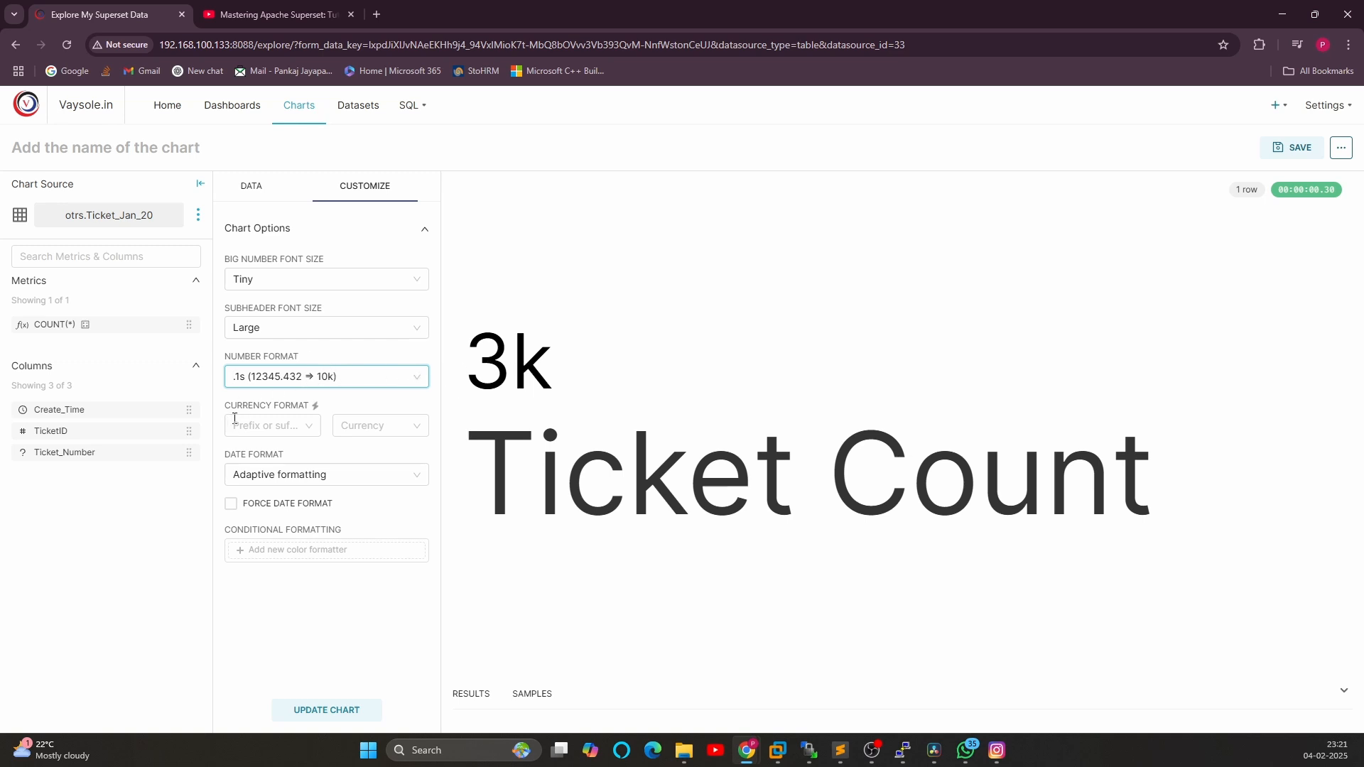
# Set the currency format to Prefix with ₹ (INR)
pyautogui.click(275, 424)
pyautogui.click(383, 427)
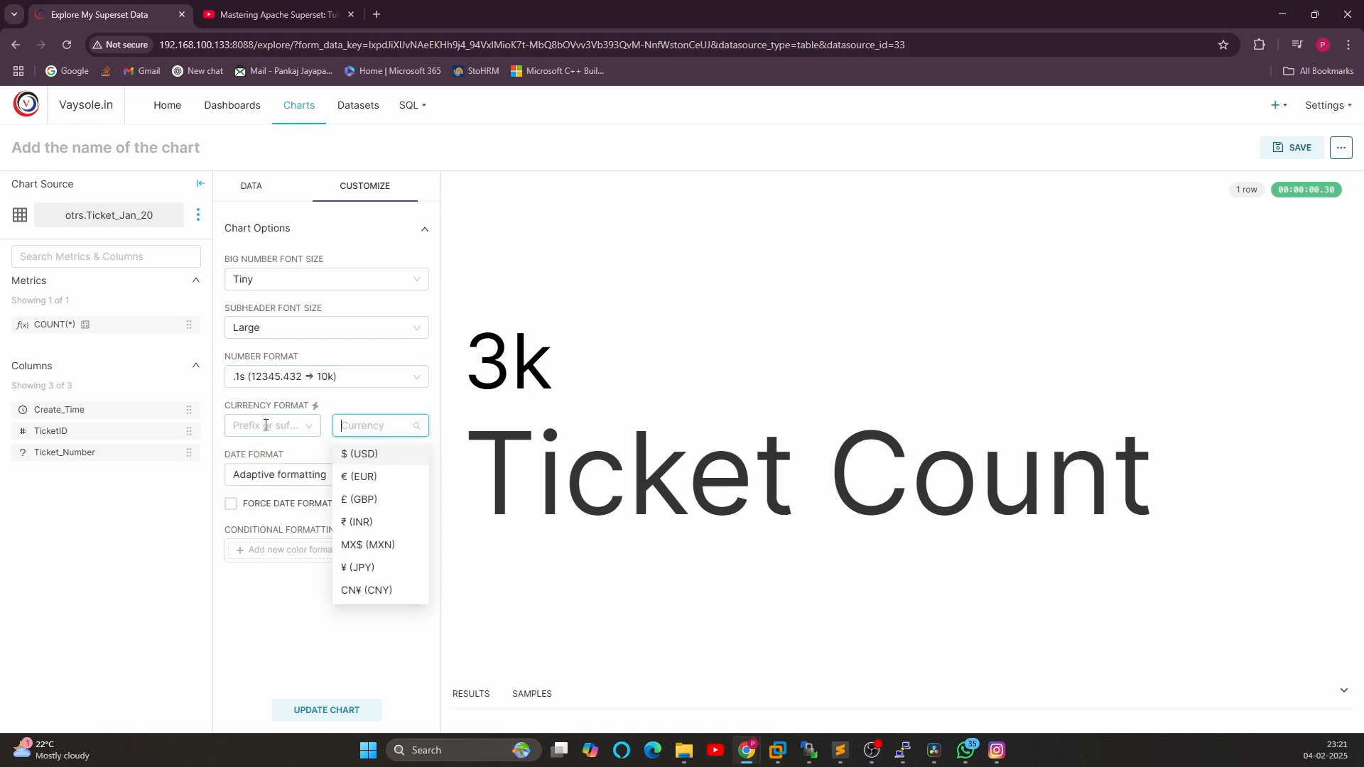
pyautogui.click(268, 426)
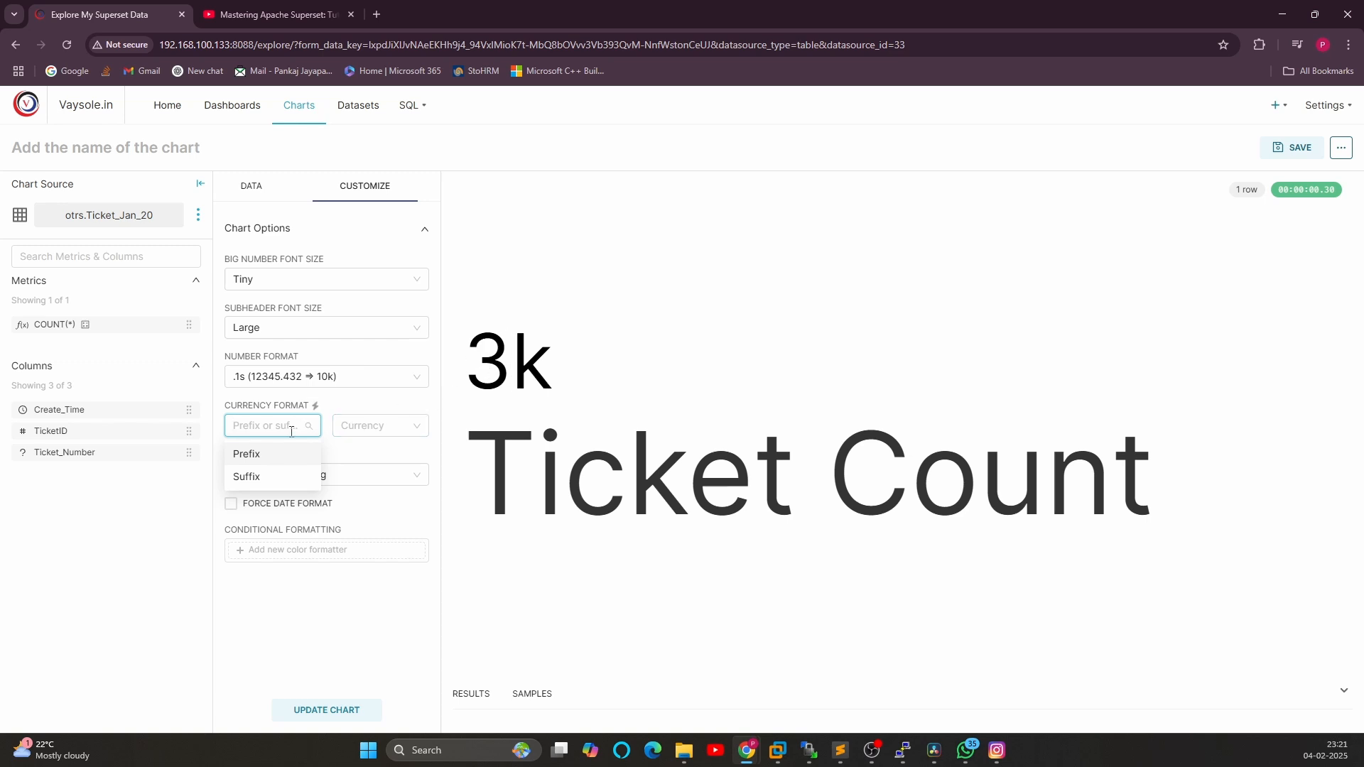
pyautogui.click(252, 454)
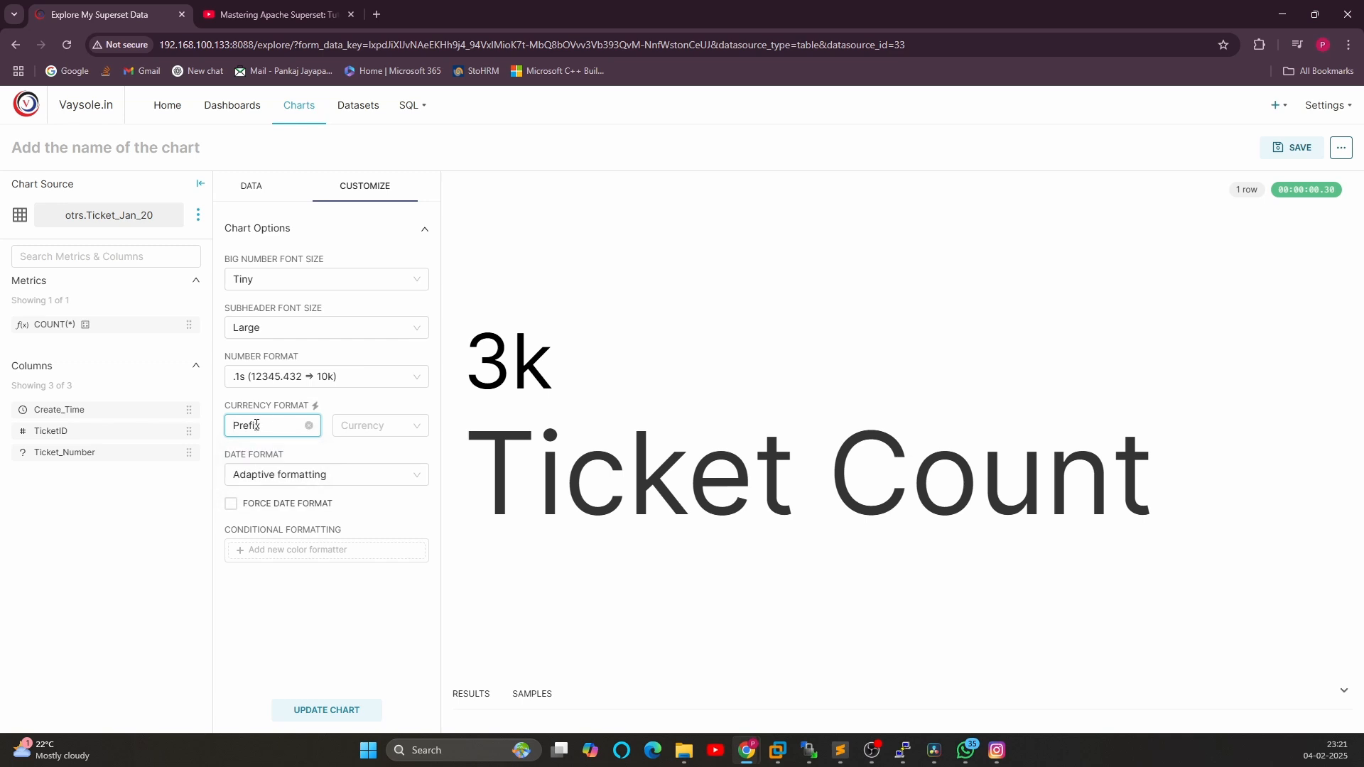
pyautogui.click(356, 425)
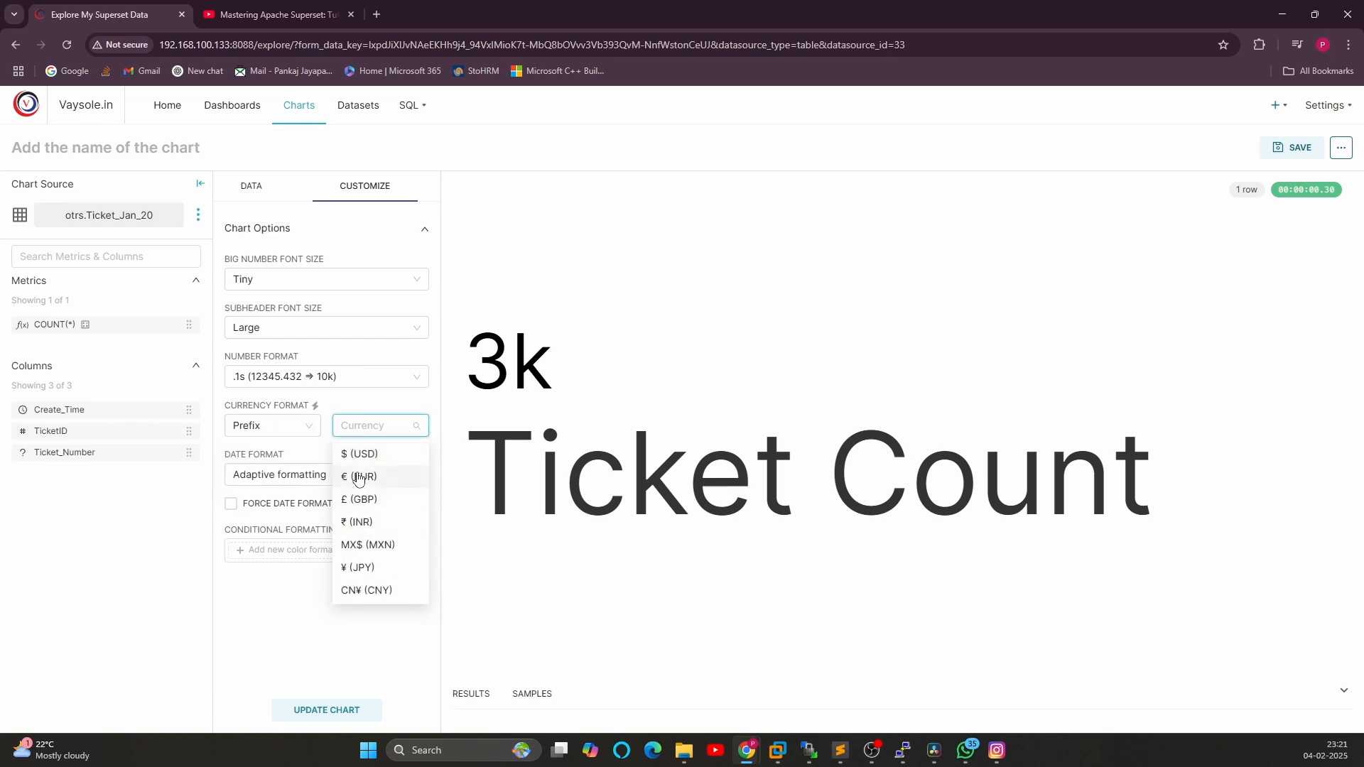
pyautogui.write('r')
pyautogui.click(366, 502)
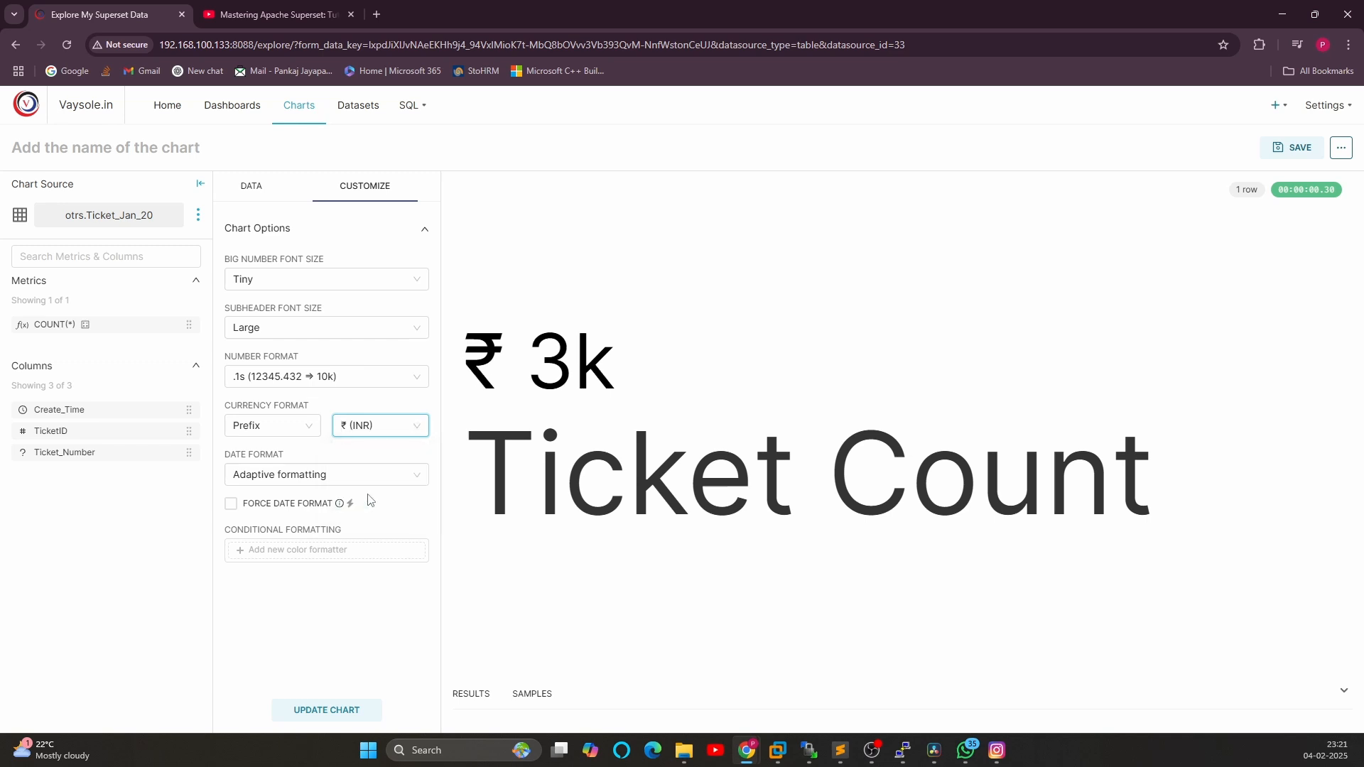
# Clear both currency format fields
pyautogui.moveTo(494, 365); pyautogui.dragTo(460, 371)
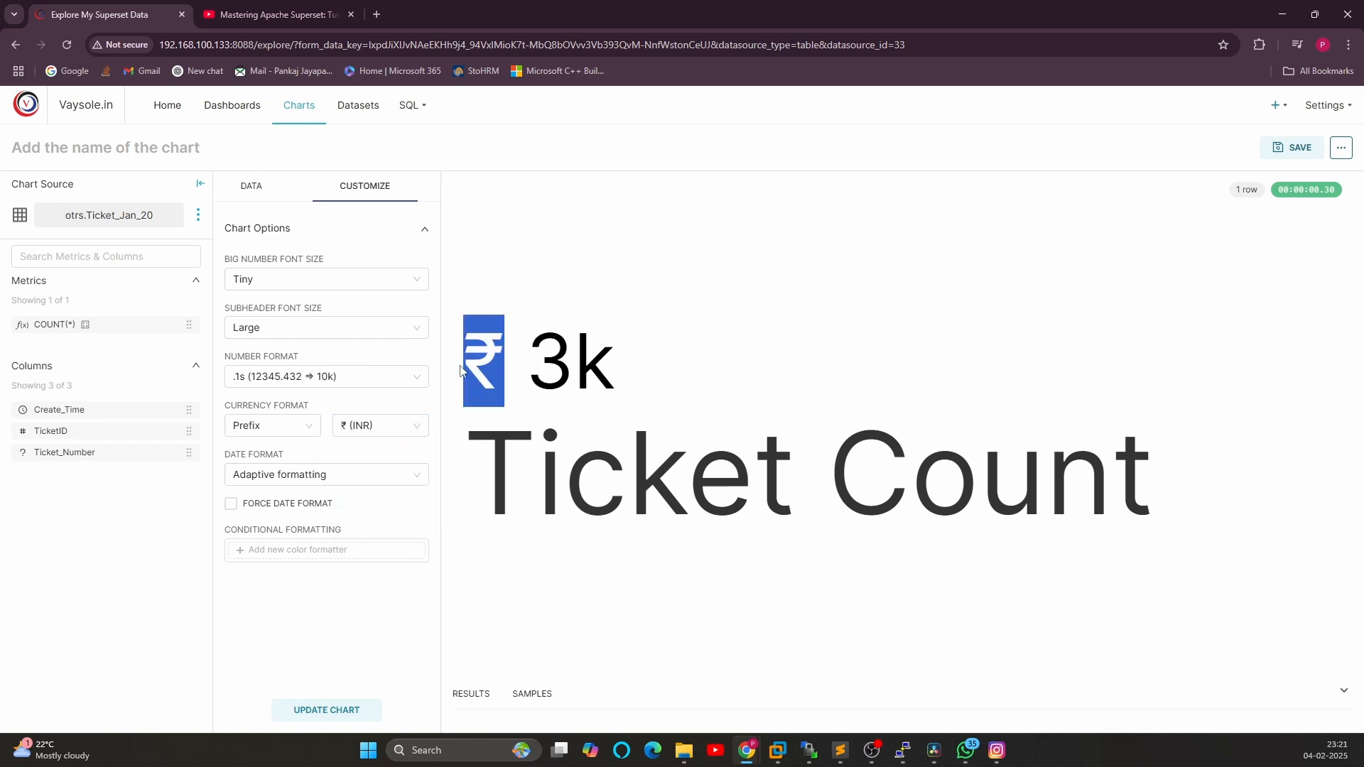
pyautogui.click(474, 367)
pyautogui.click(311, 426)
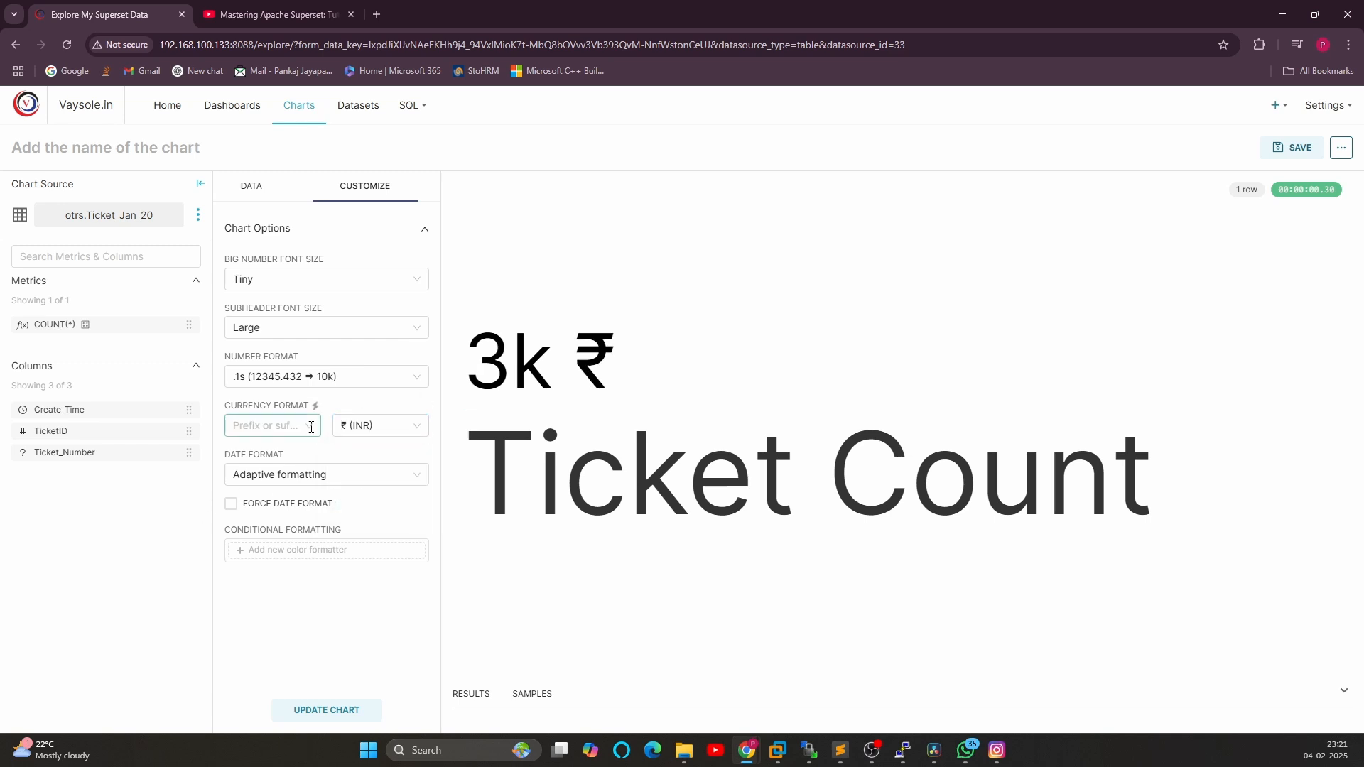
pyautogui.click(416, 425)
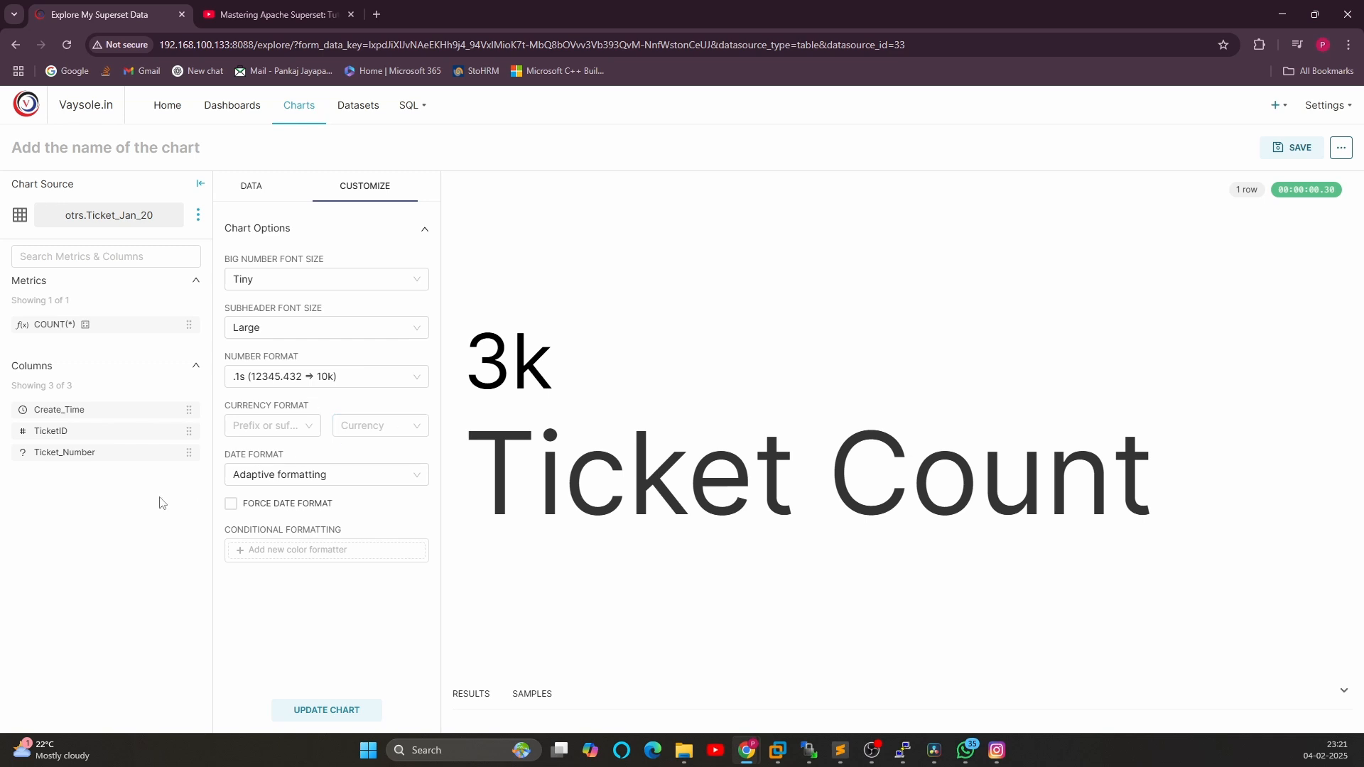
# Add a conditional formatter on COUNT(TicketID) using the alert color scheme
pyautogui.click(275, 474)
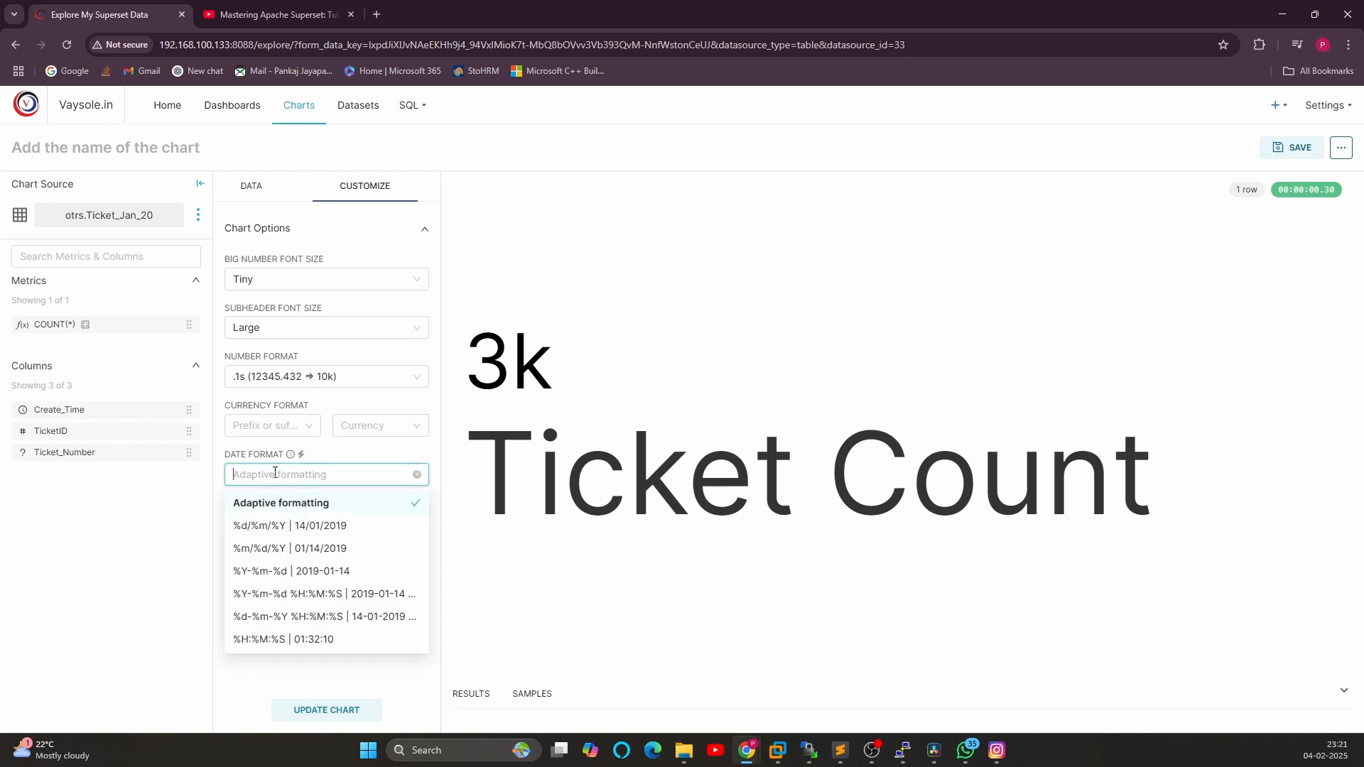
pyautogui.click(235, 470)
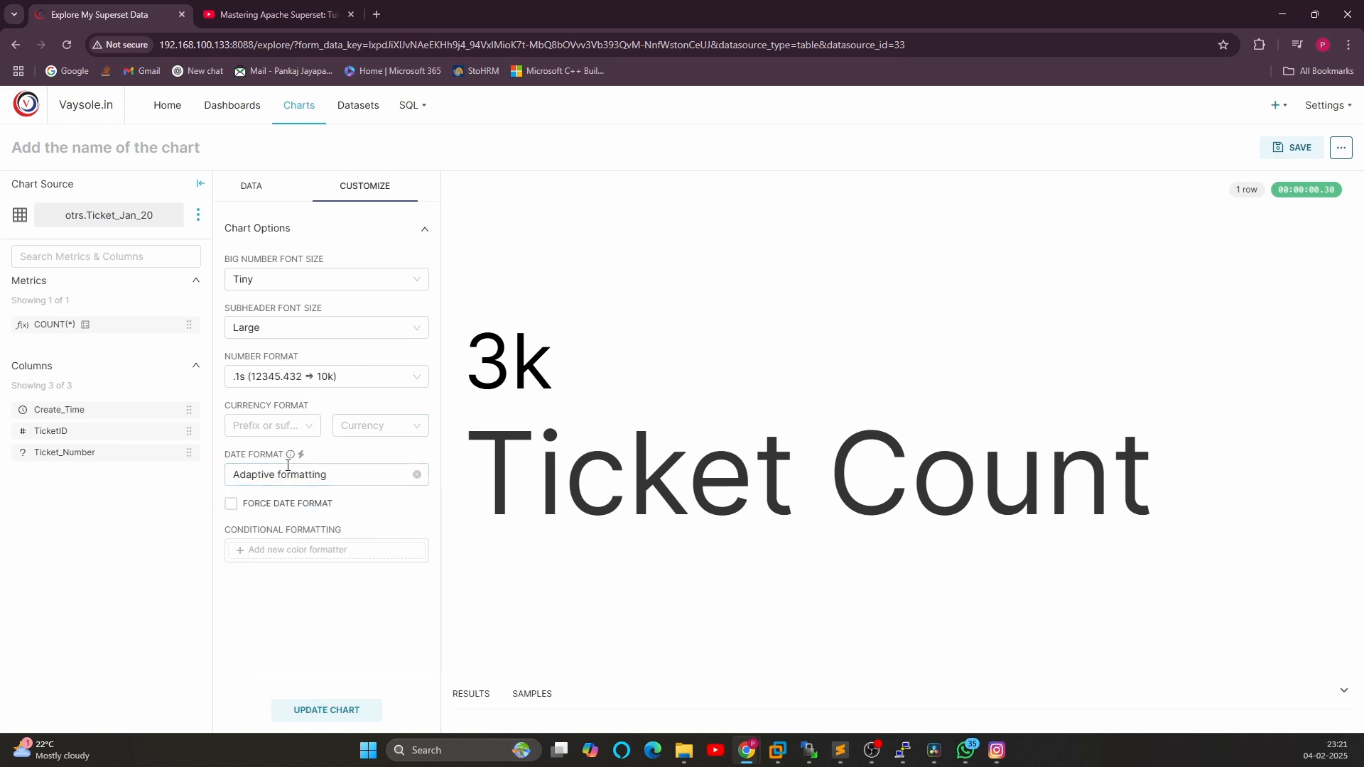
pyautogui.click(282, 558)
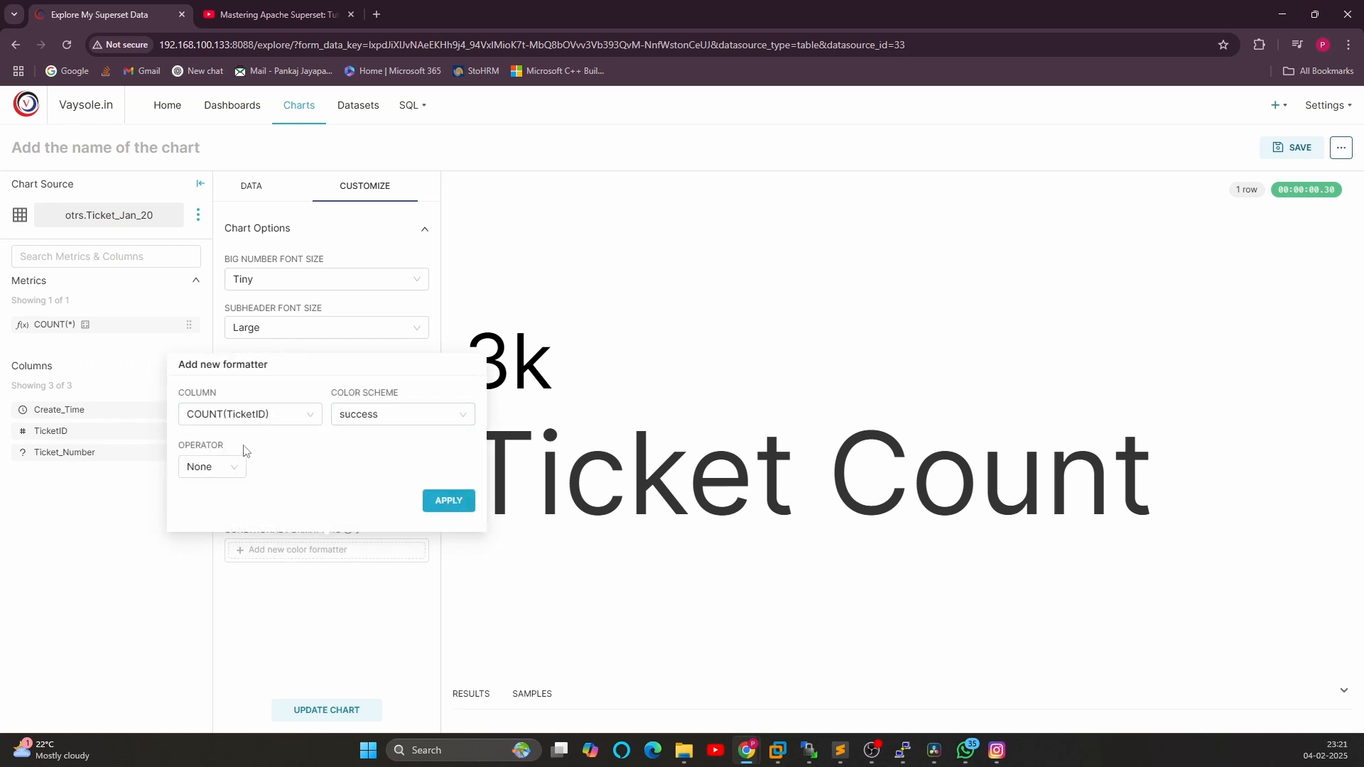
pyautogui.click(394, 414)
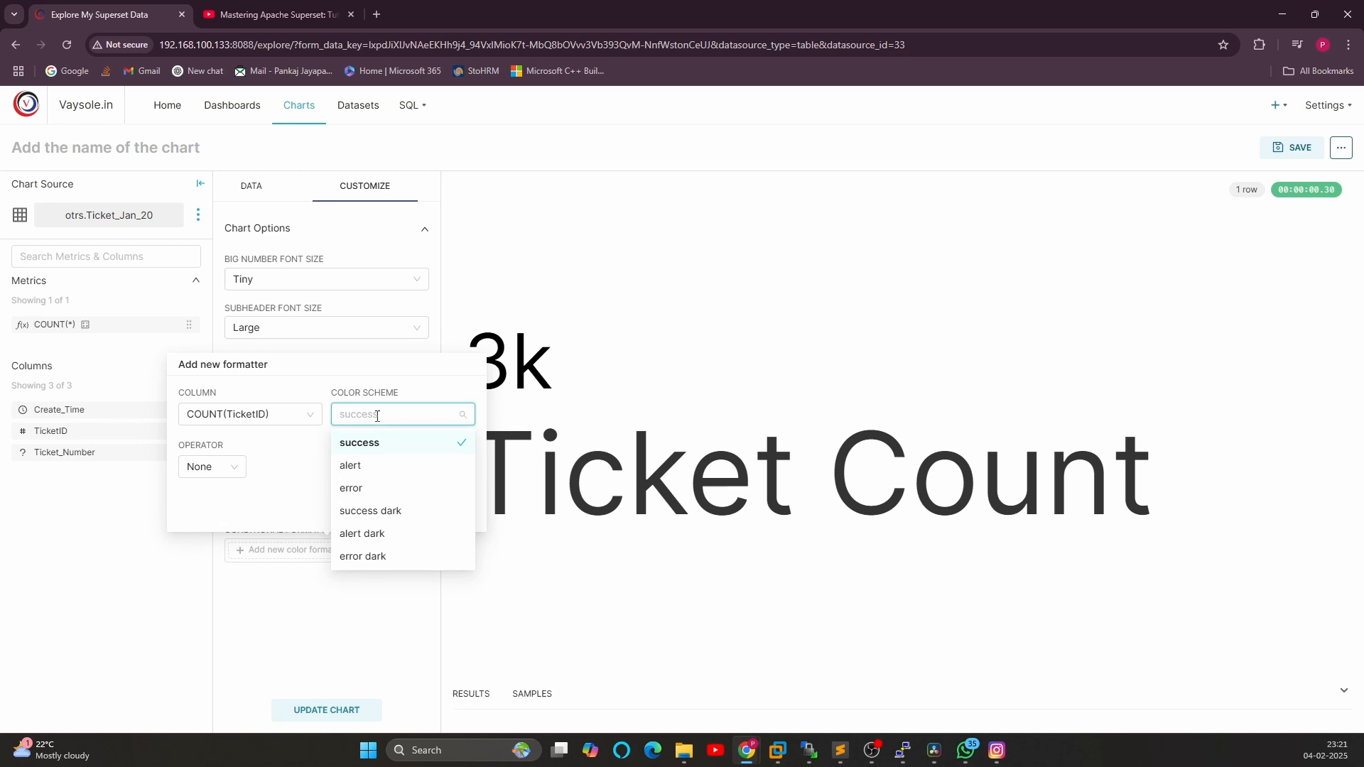
pyautogui.click(365, 467)
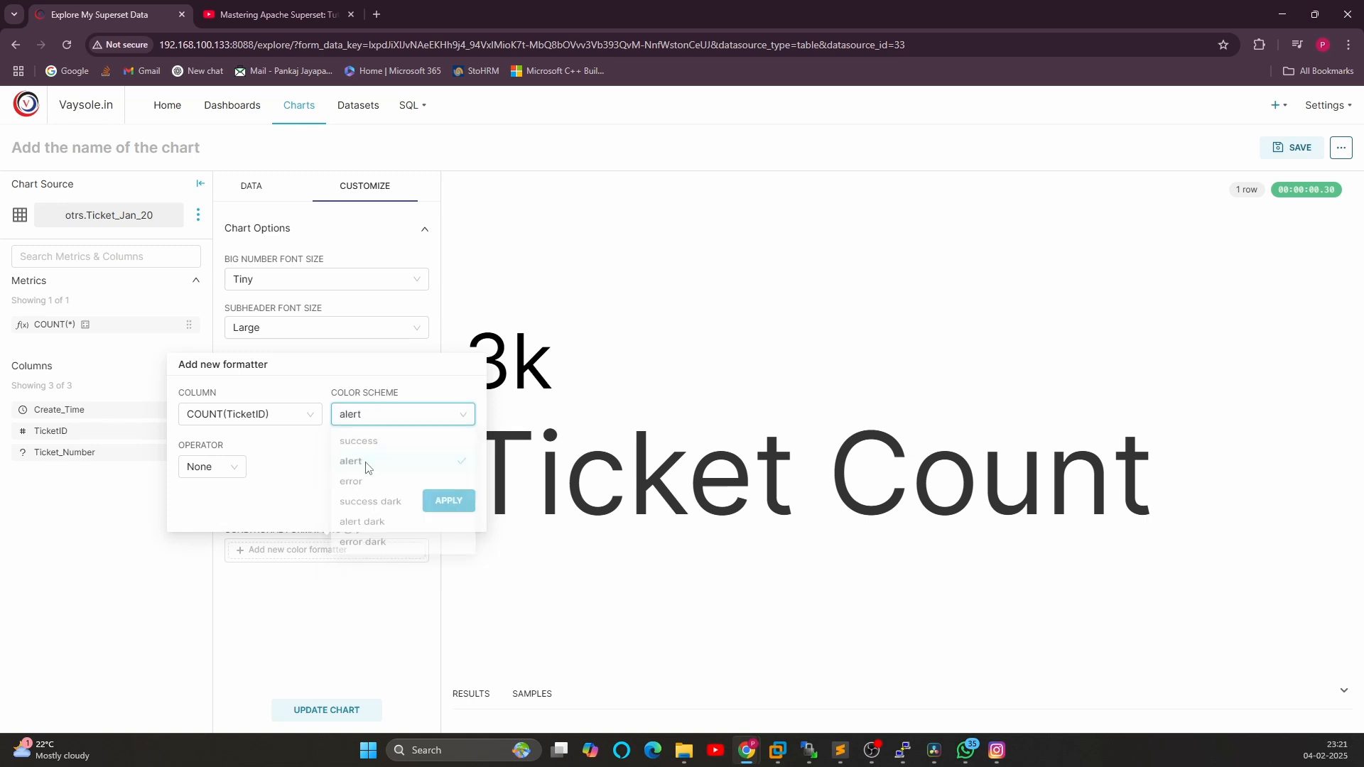
pyautogui.click(226, 467)
pyautogui.scroll(-2, 201, 625)
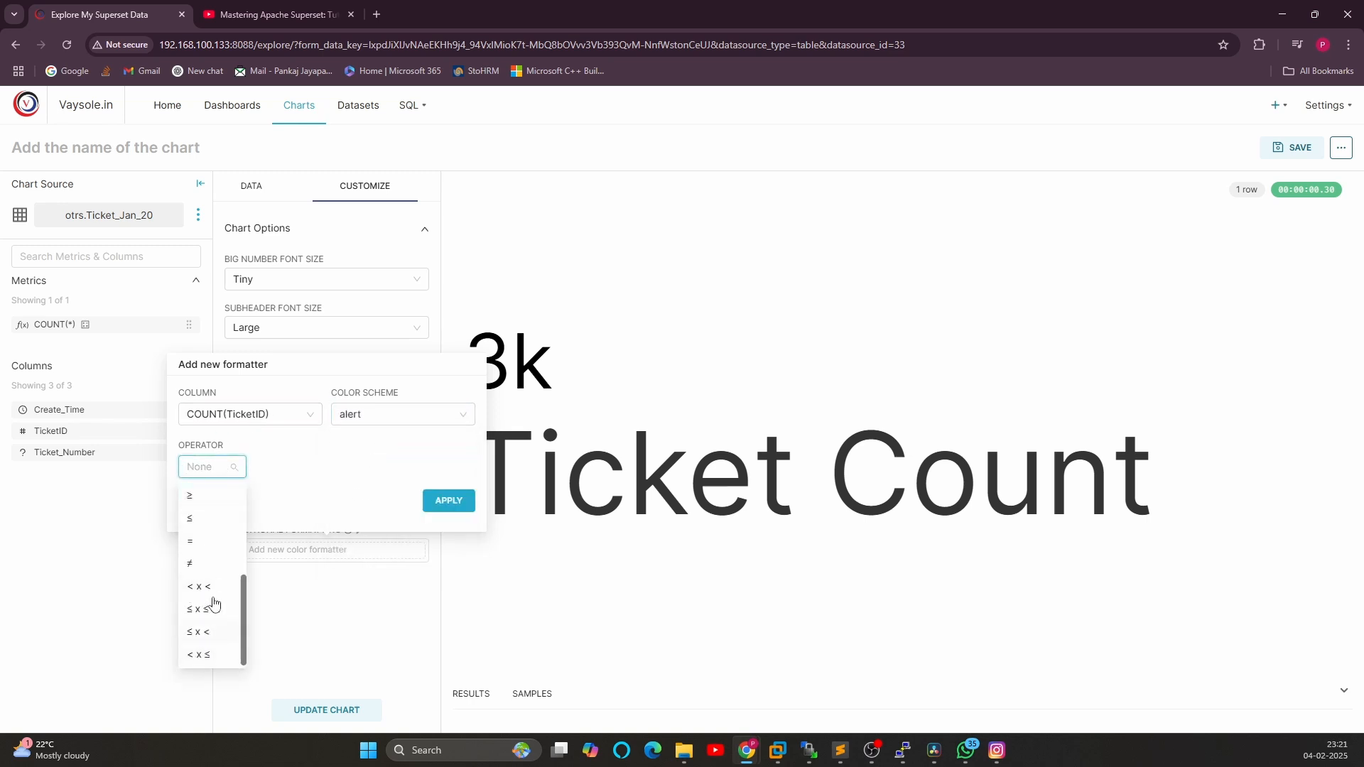
pyautogui.click(447, 497)
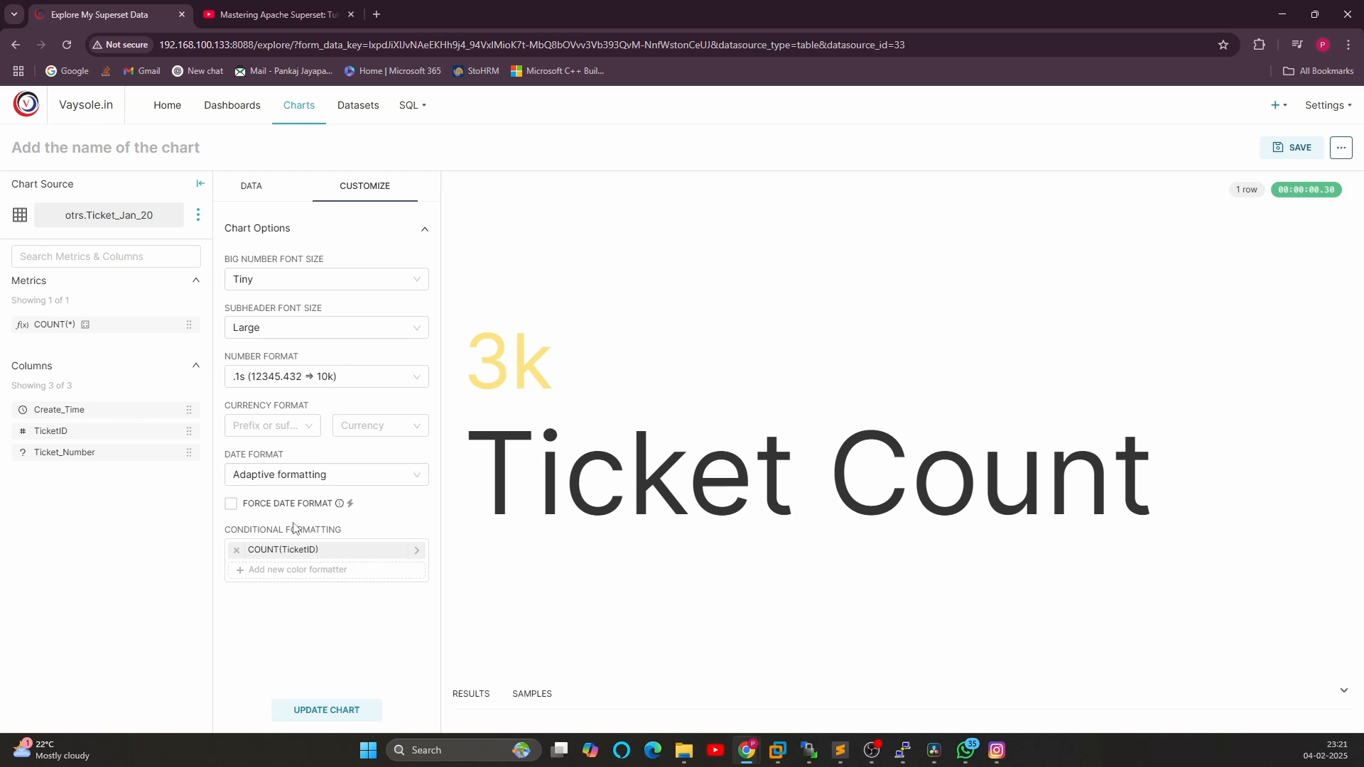
# Edit that formatter to operator > with target value 1000 and the success color scheme
pyautogui.click(277, 552)
pyautogui.click(289, 414)
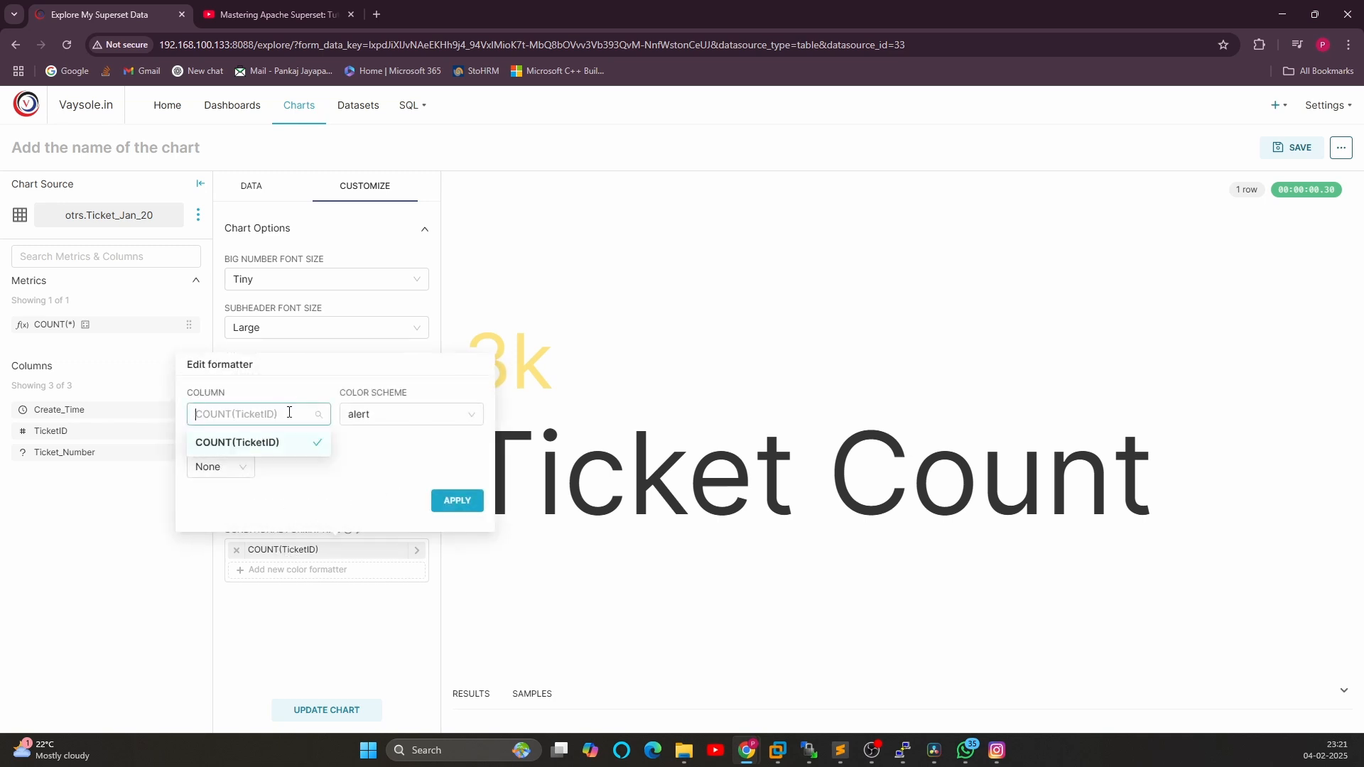
pyautogui.click(355, 416)
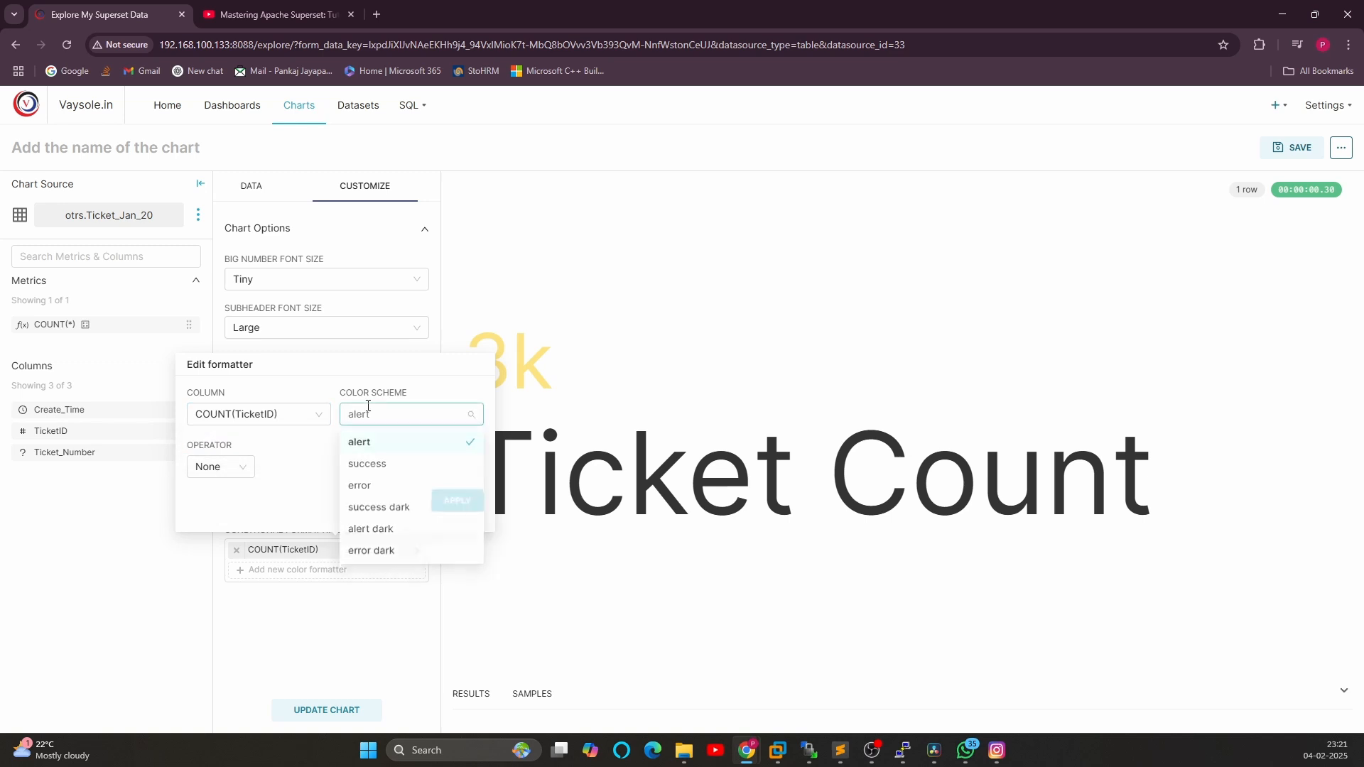
pyautogui.click(245, 467)
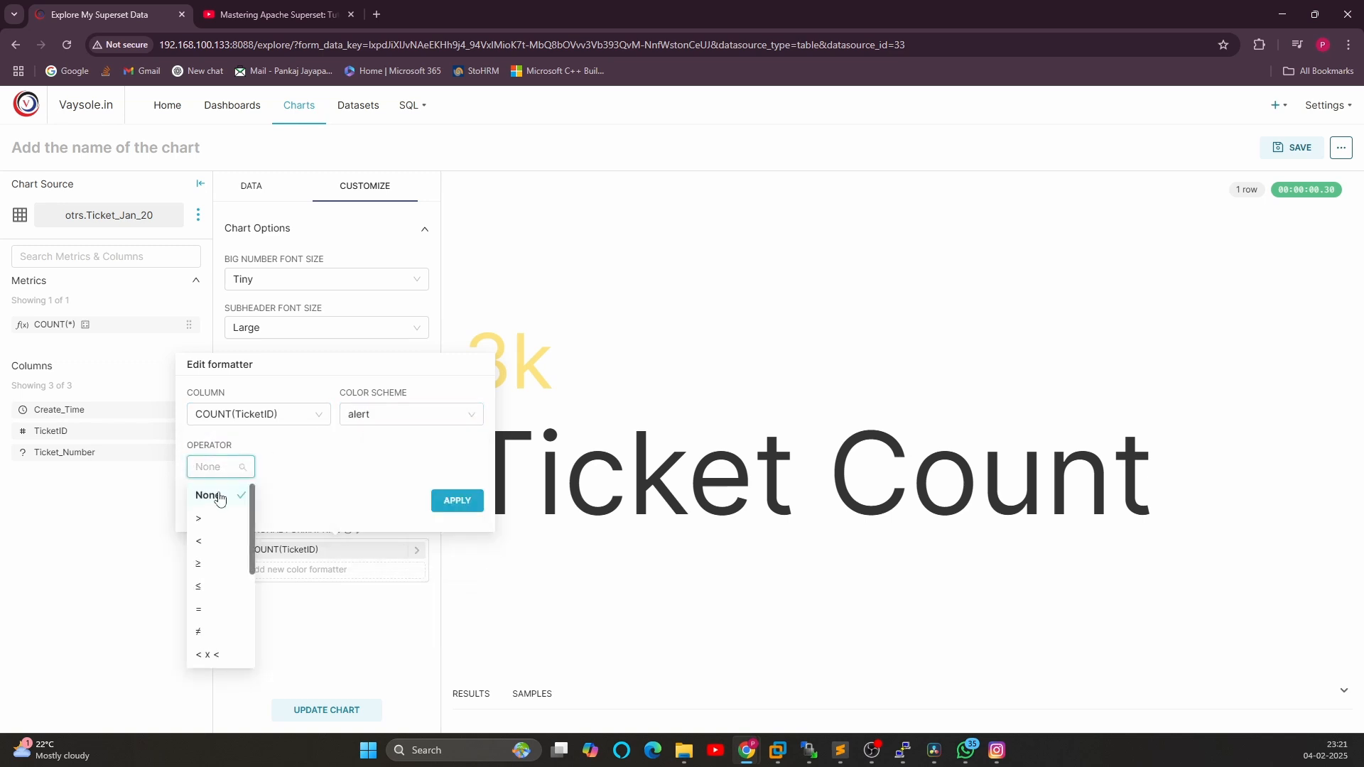
pyautogui.click(209, 518)
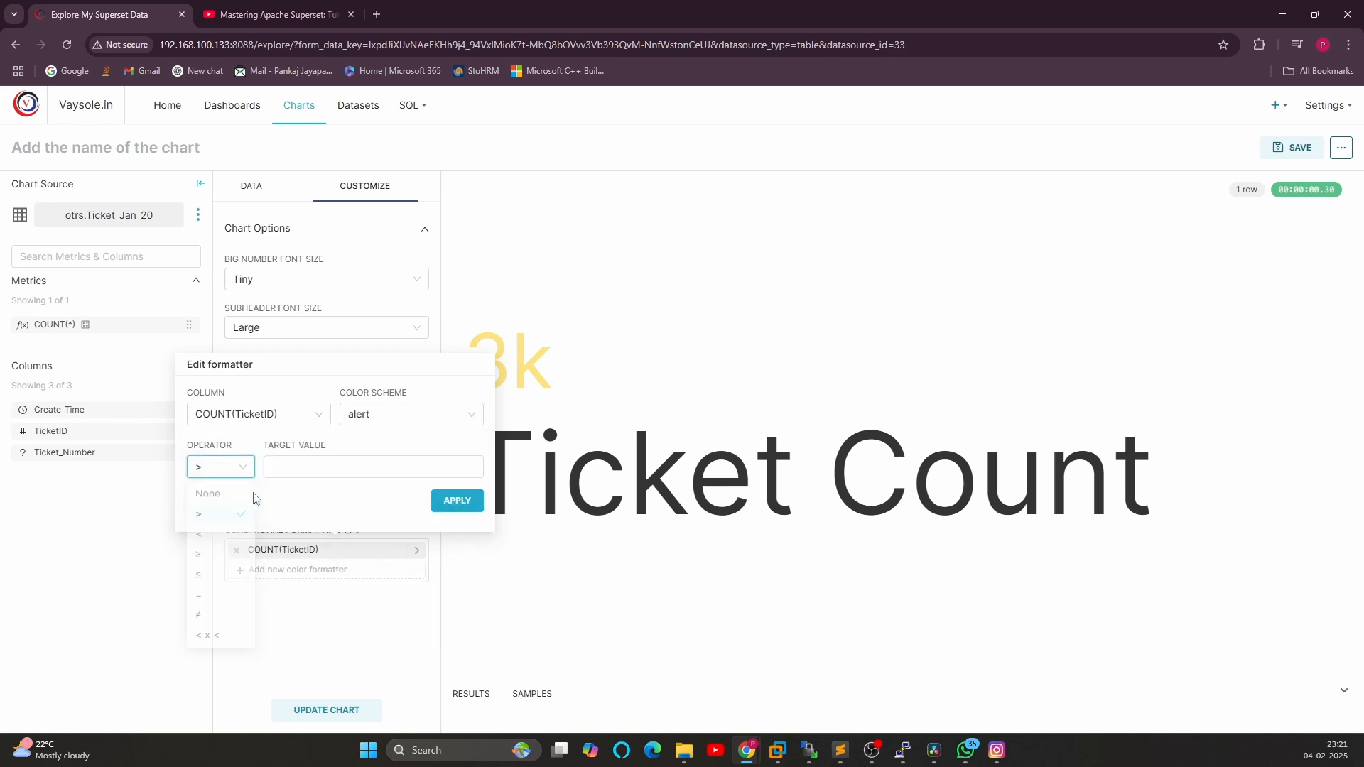
pyautogui.click(287, 465)
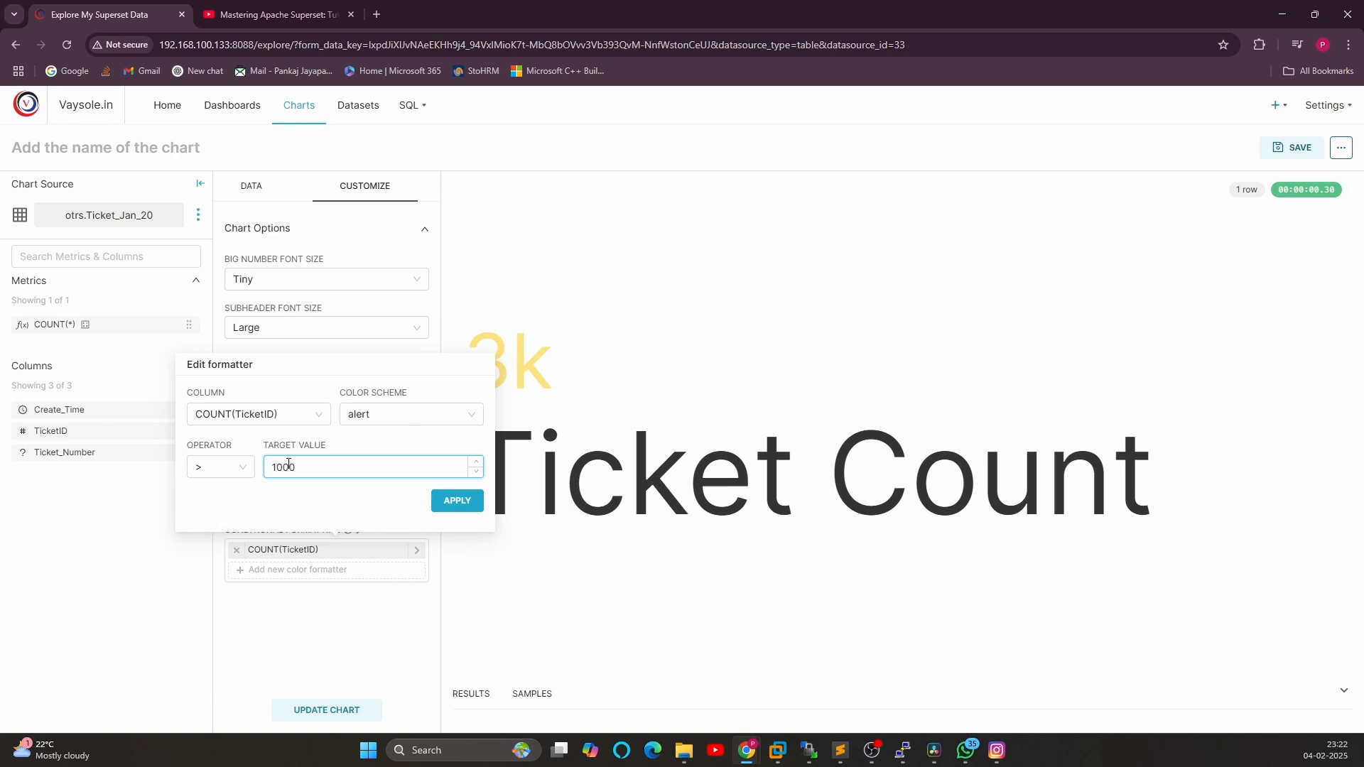
pyautogui.click(423, 414)
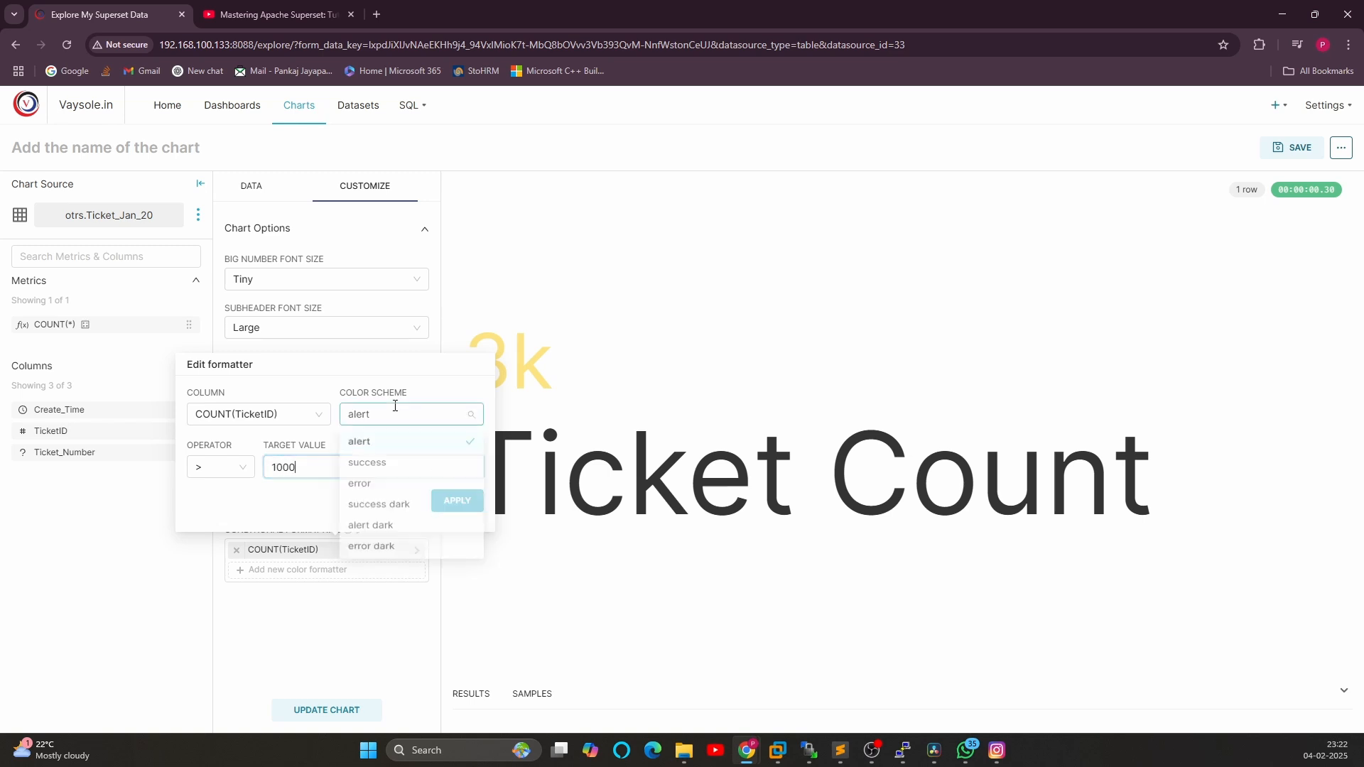
pyautogui.click(374, 465)
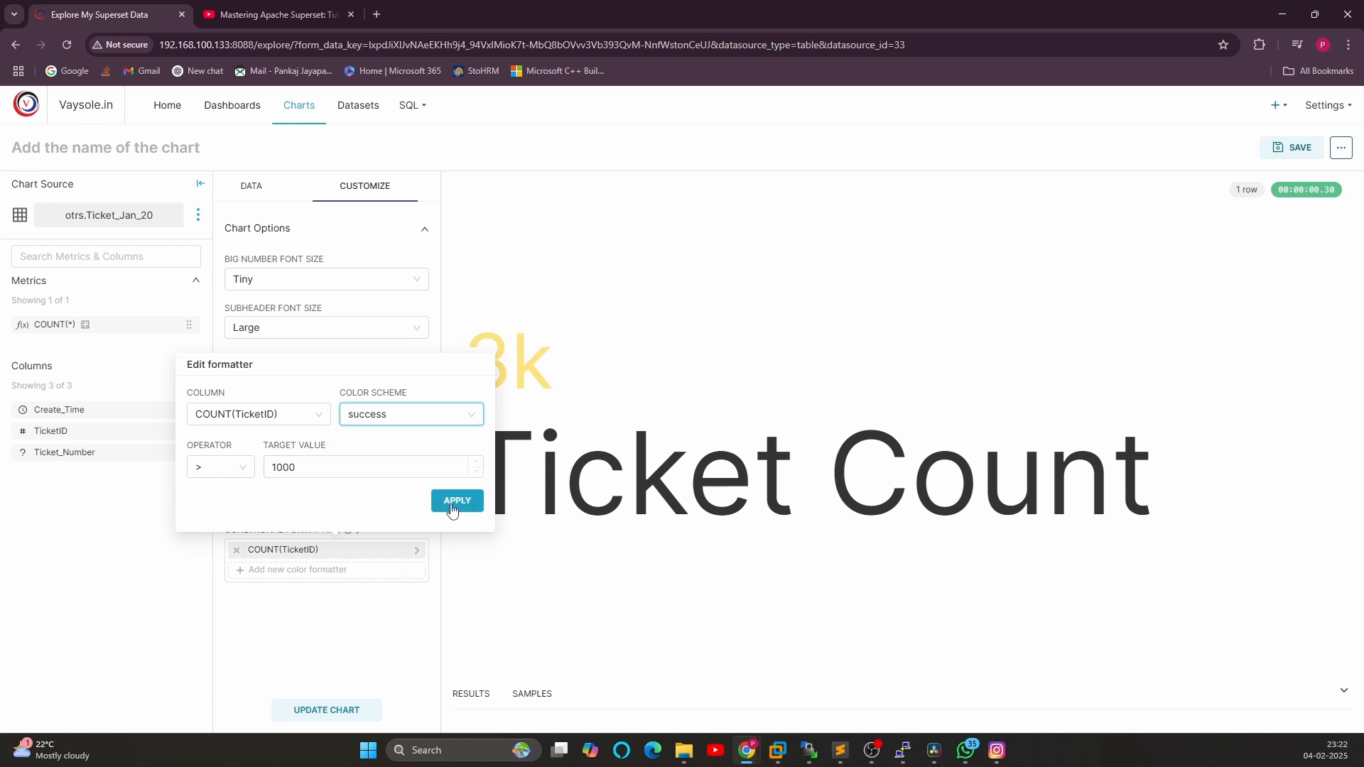
pyautogui.click(459, 501)
# Add a second formatter on COUNT(TicketID) with operator <, target value 4000 and the success dark color scheme
pyautogui.moveTo(482, 370); pyautogui.dragTo(558, 376)
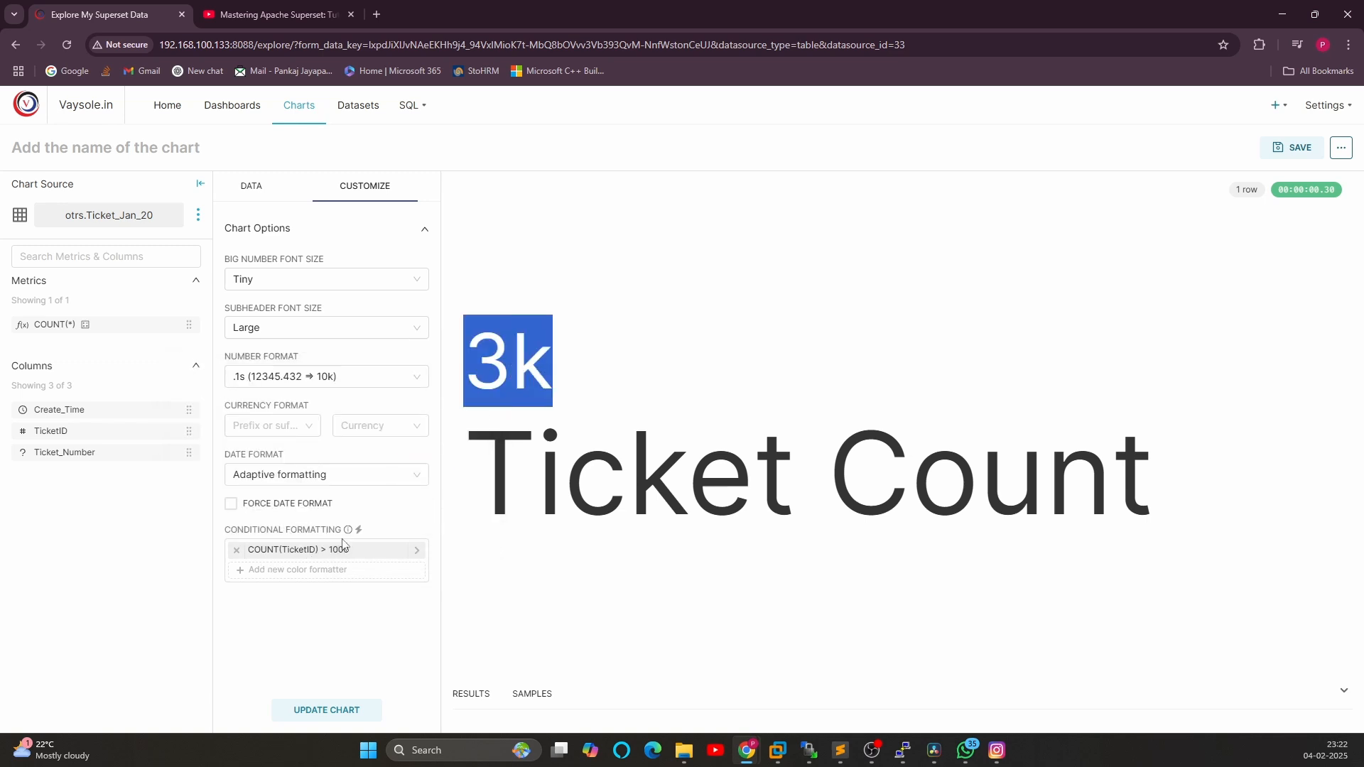
pyautogui.click(259, 570)
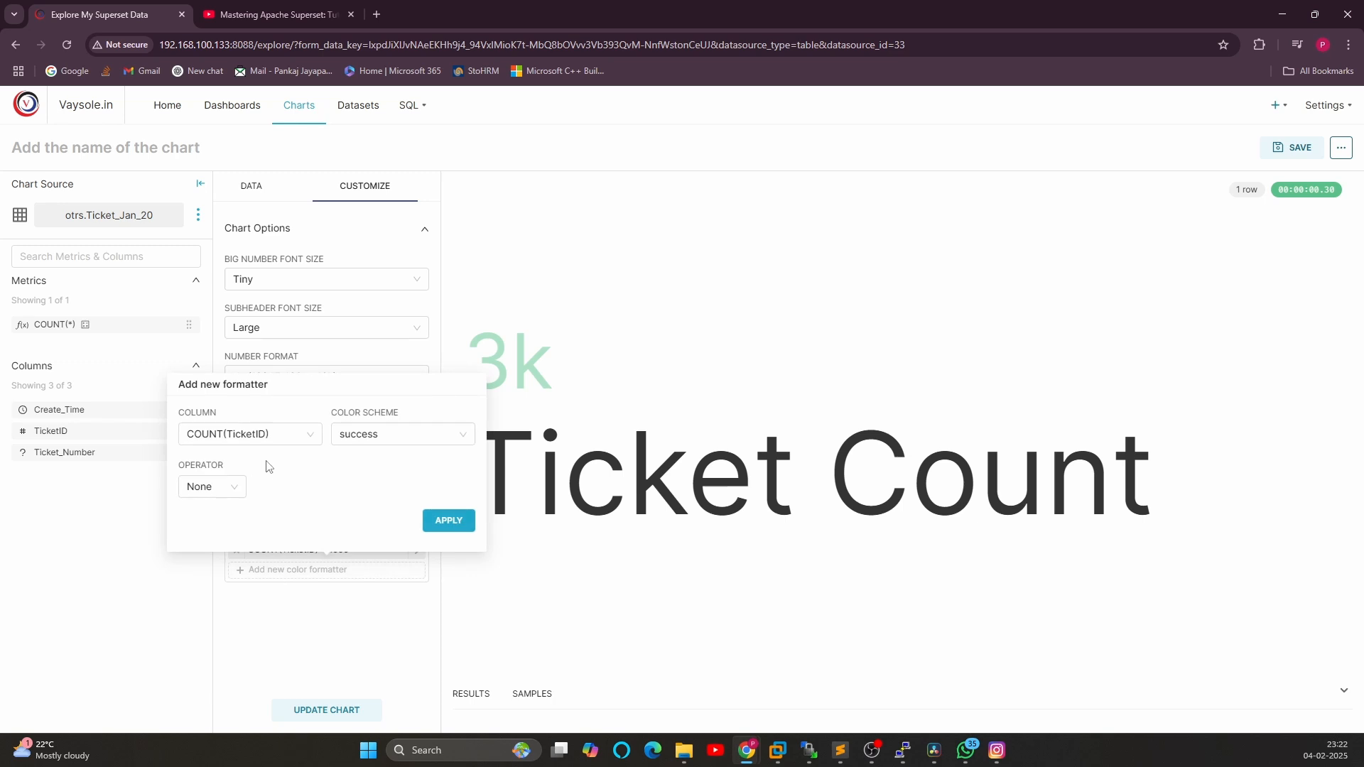
pyautogui.click(276, 436)
pyautogui.click(350, 435)
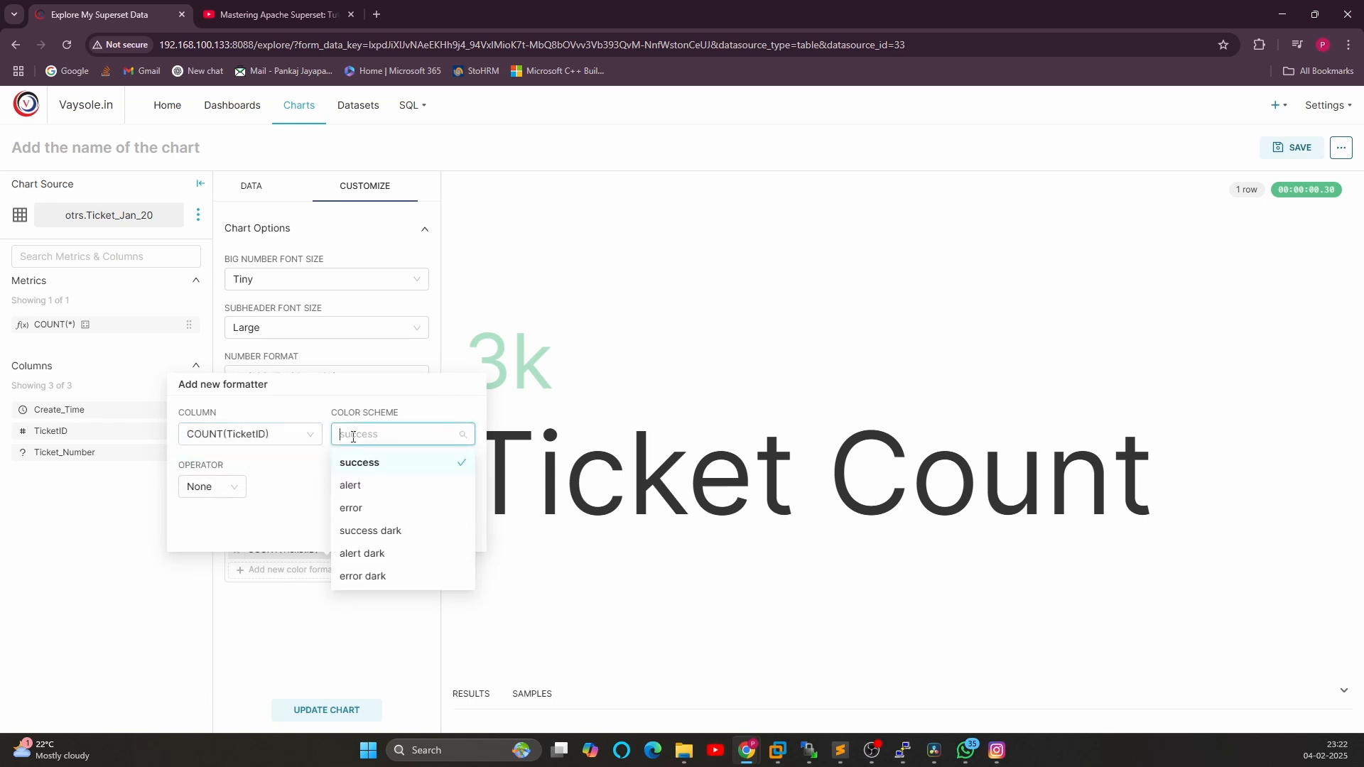
pyautogui.click(290, 481)
pyautogui.click(212, 486)
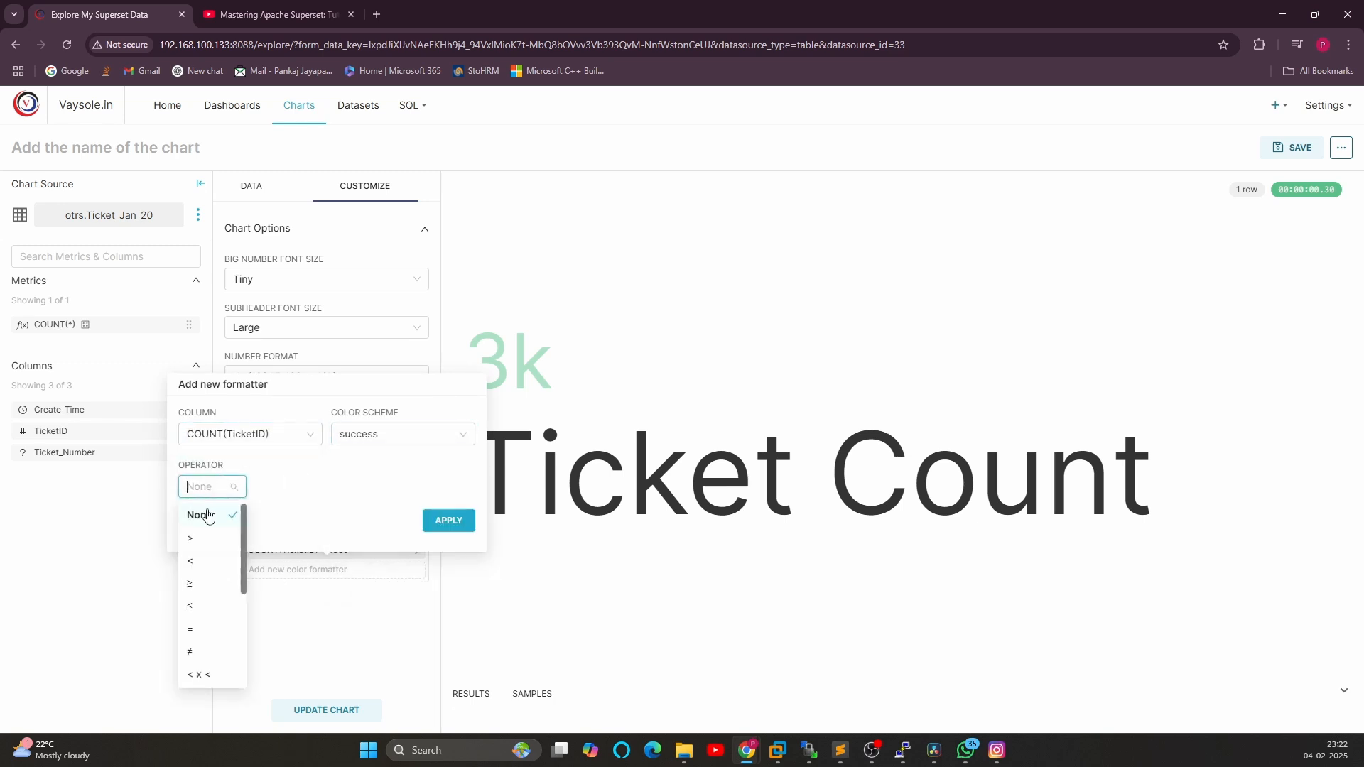
pyautogui.click(202, 567)
pyautogui.click(290, 488)
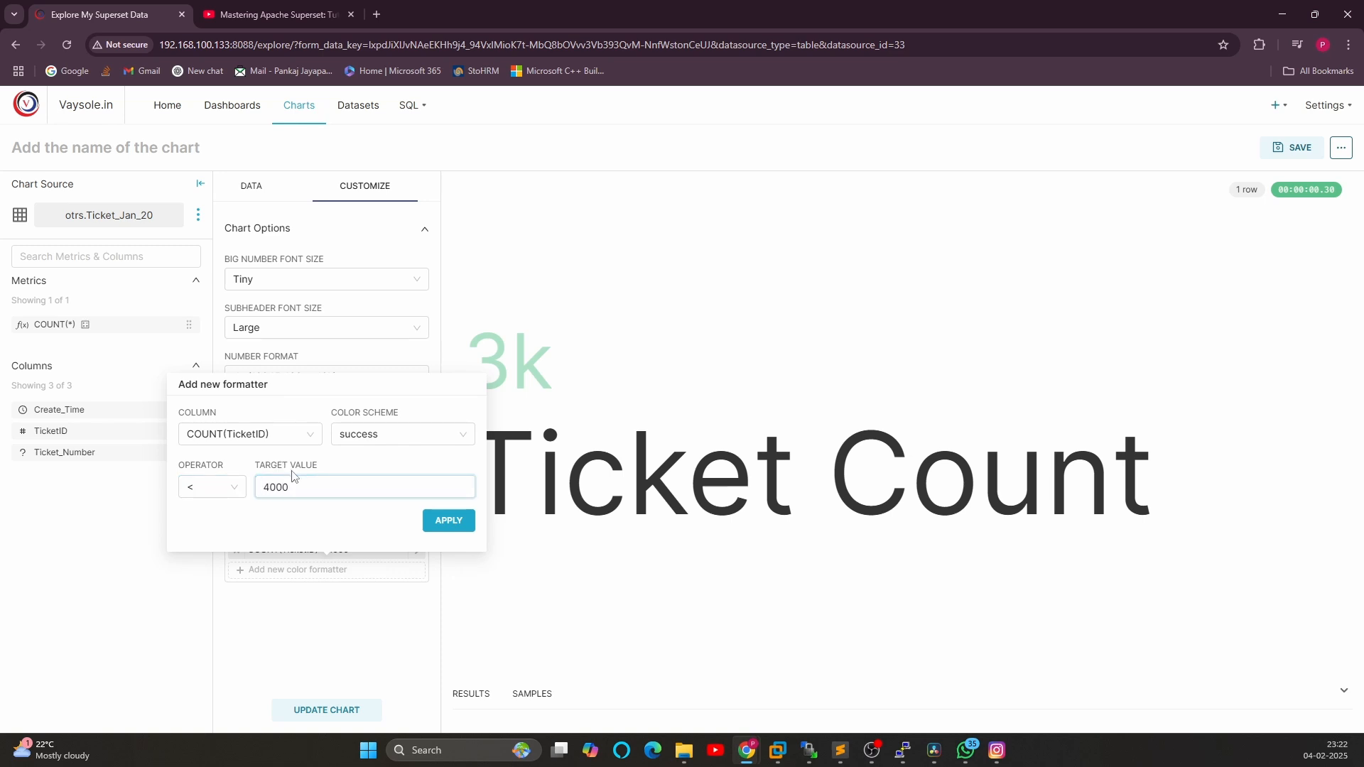
pyautogui.click(393, 429)
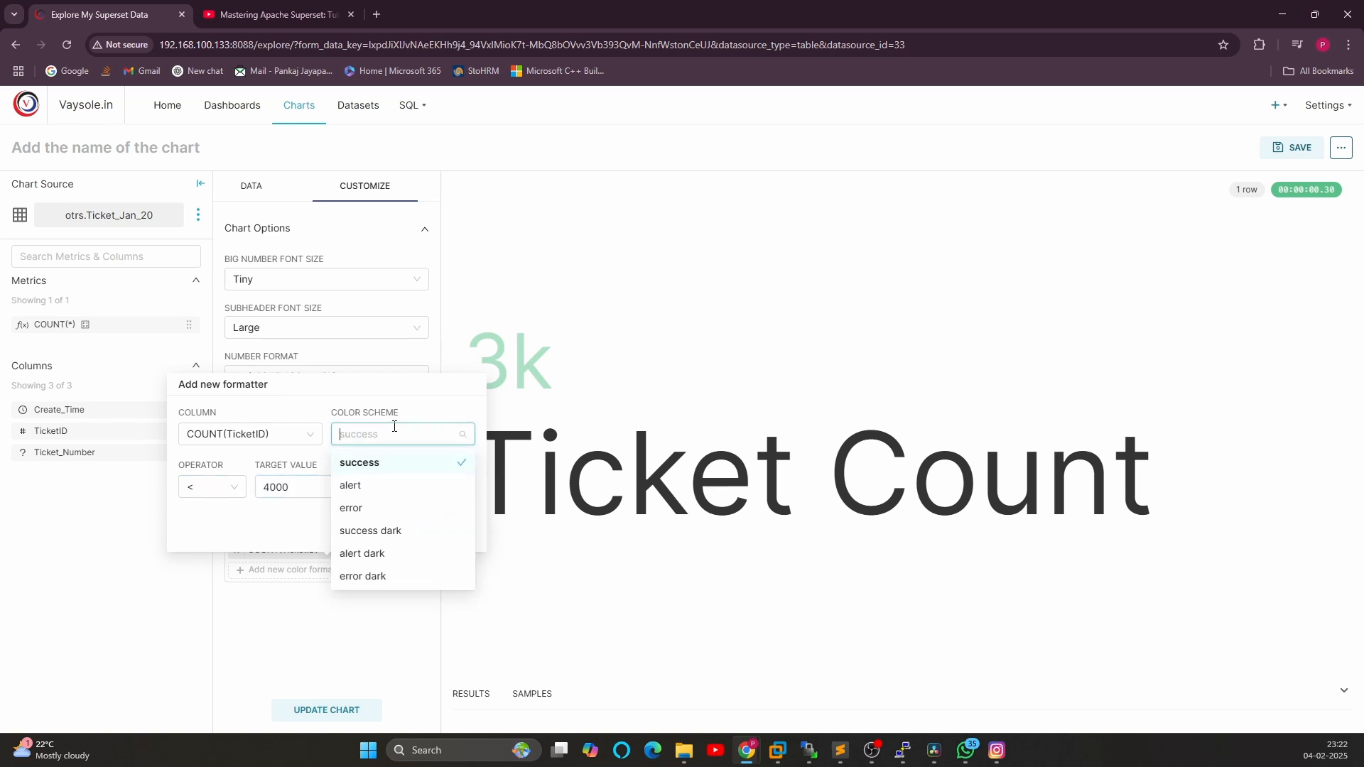
pyautogui.click(389, 538)
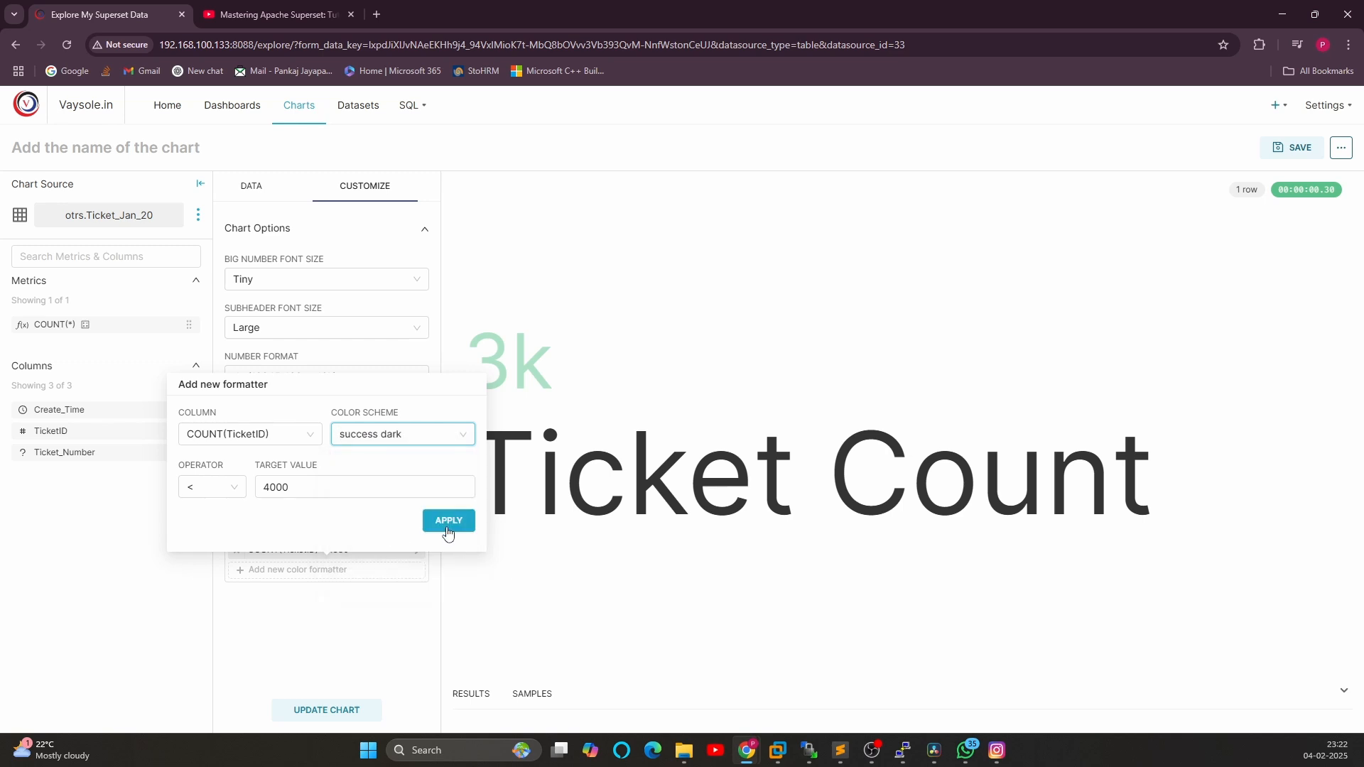
pyautogui.click(450, 519)
# Change the < 4000 formatter's color scheme to alert
pyautogui.moveTo(485, 359); pyautogui.dragTo(564, 372)
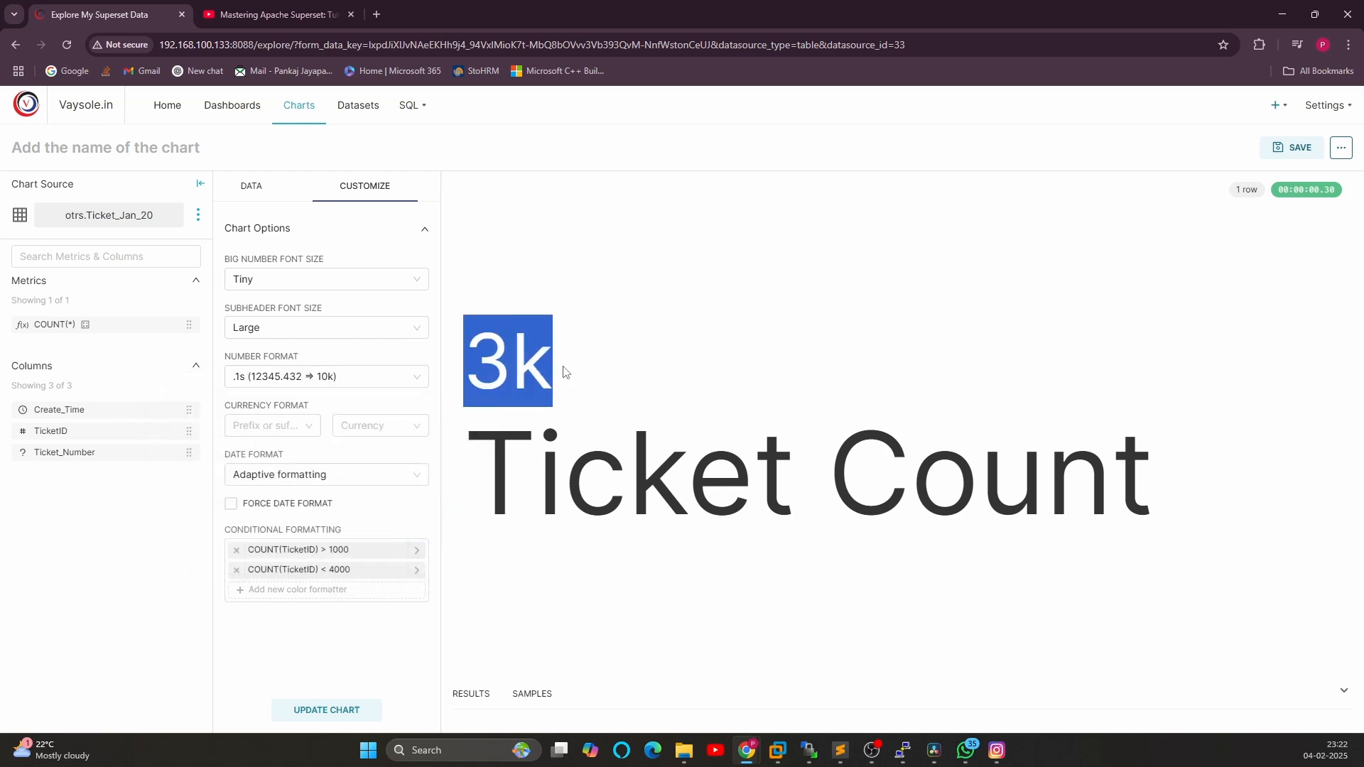
pyautogui.click(344, 569)
pyautogui.click(405, 434)
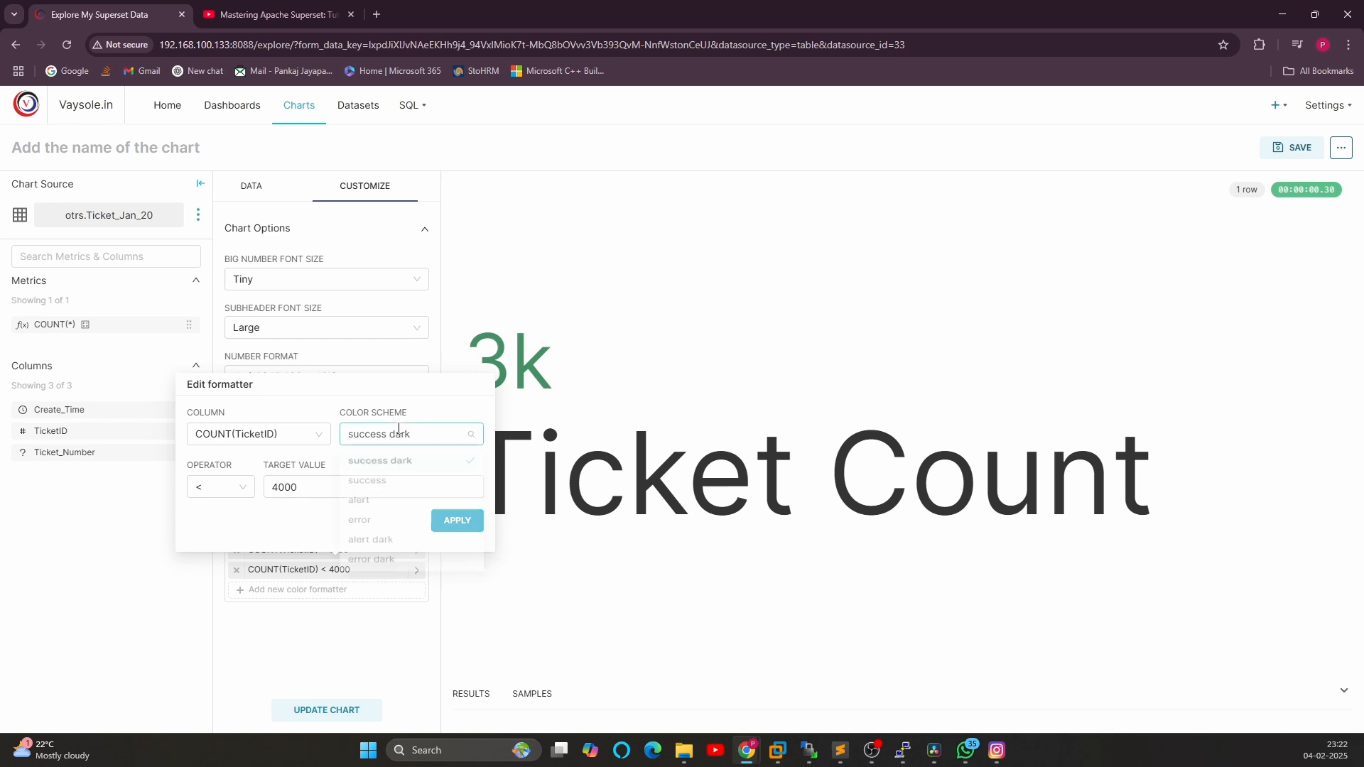
pyautogui.click(380, 506)
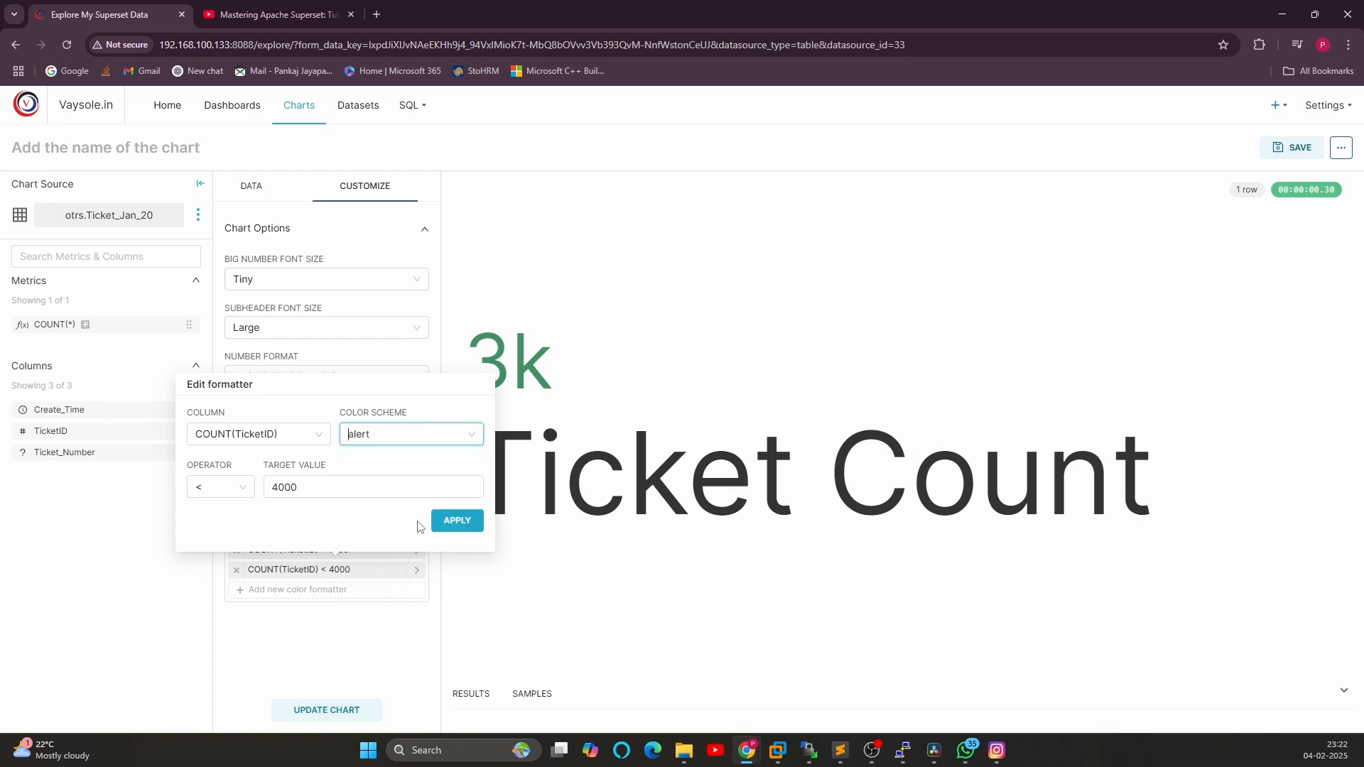
pyautogui.click(456, 520)
# Change the < 4000 formatter's color scheme to error dark
pyautogui.moveTo(481, 360); pyautogui.dragTo(561, 369)
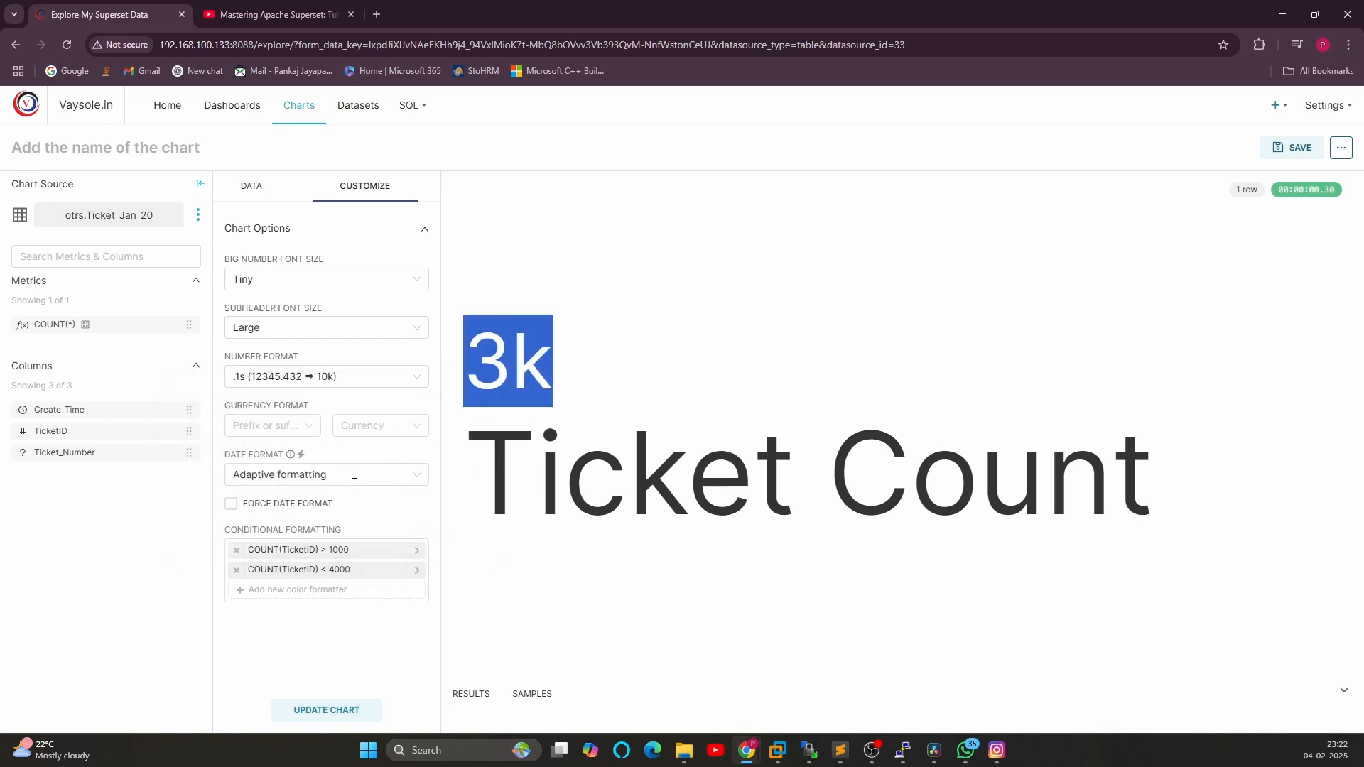
pyautogui.click(344, 572)
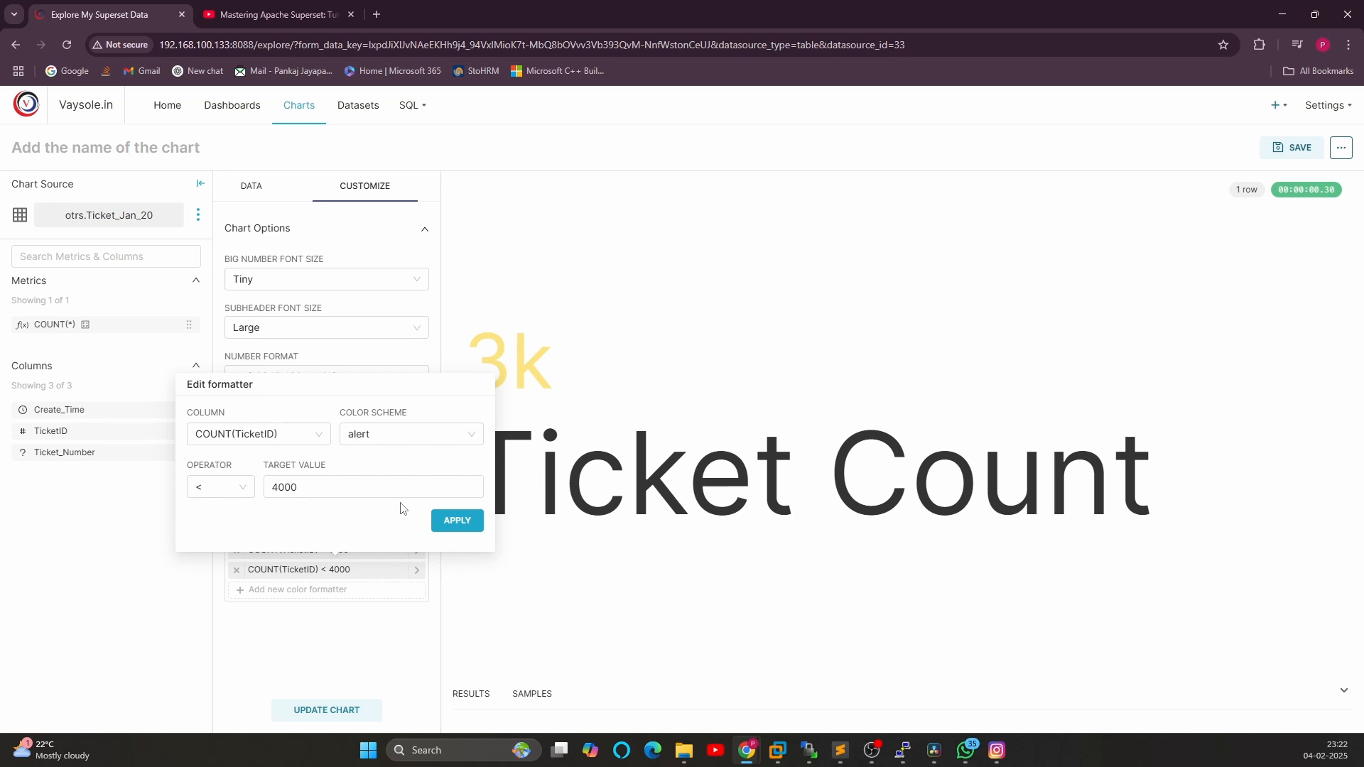
pyautogui.click(385, 436)
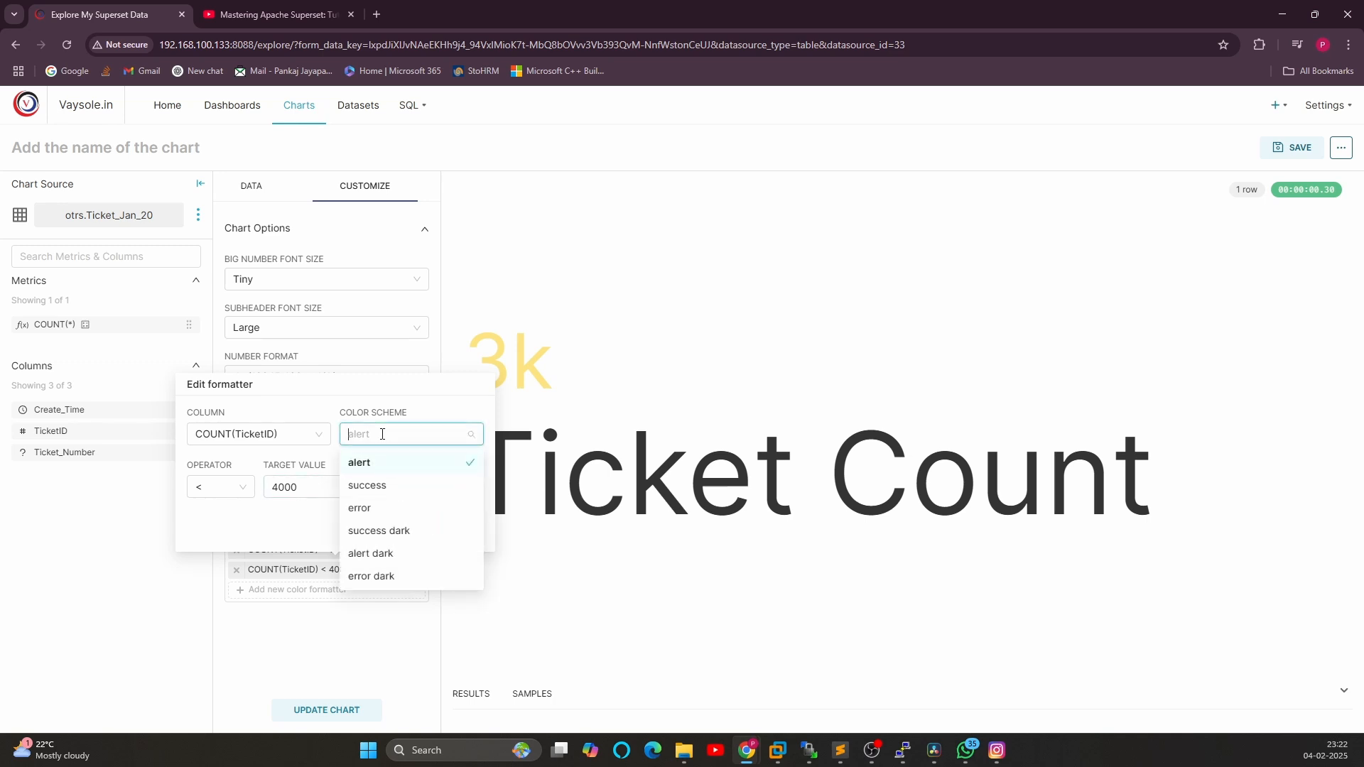
pyautogui.click(376, 576)
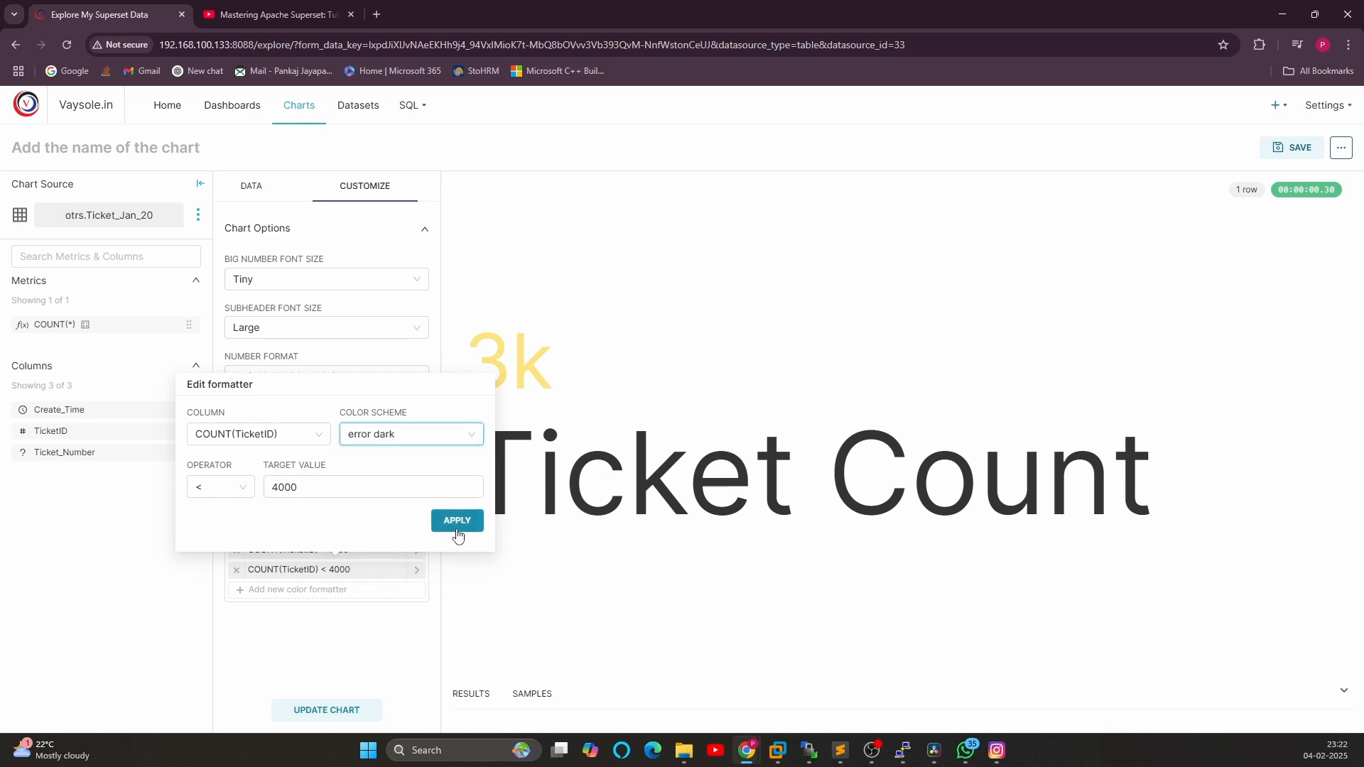
pyautogui.click(455, 522)
# Return to the chart's data settings
pyautogui.moveTo(465, 370); pyautogui.dragTo(584, 372)
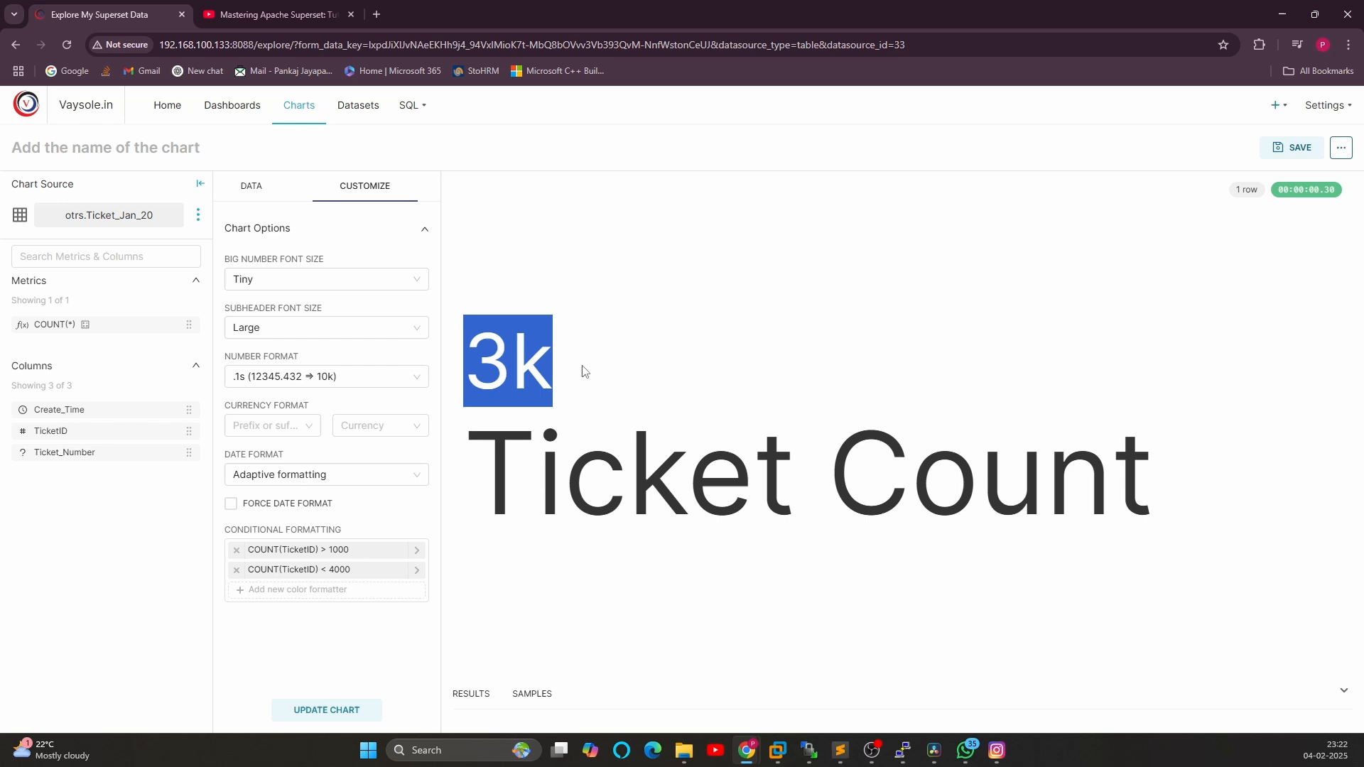
pyautogui.click(520, 361)
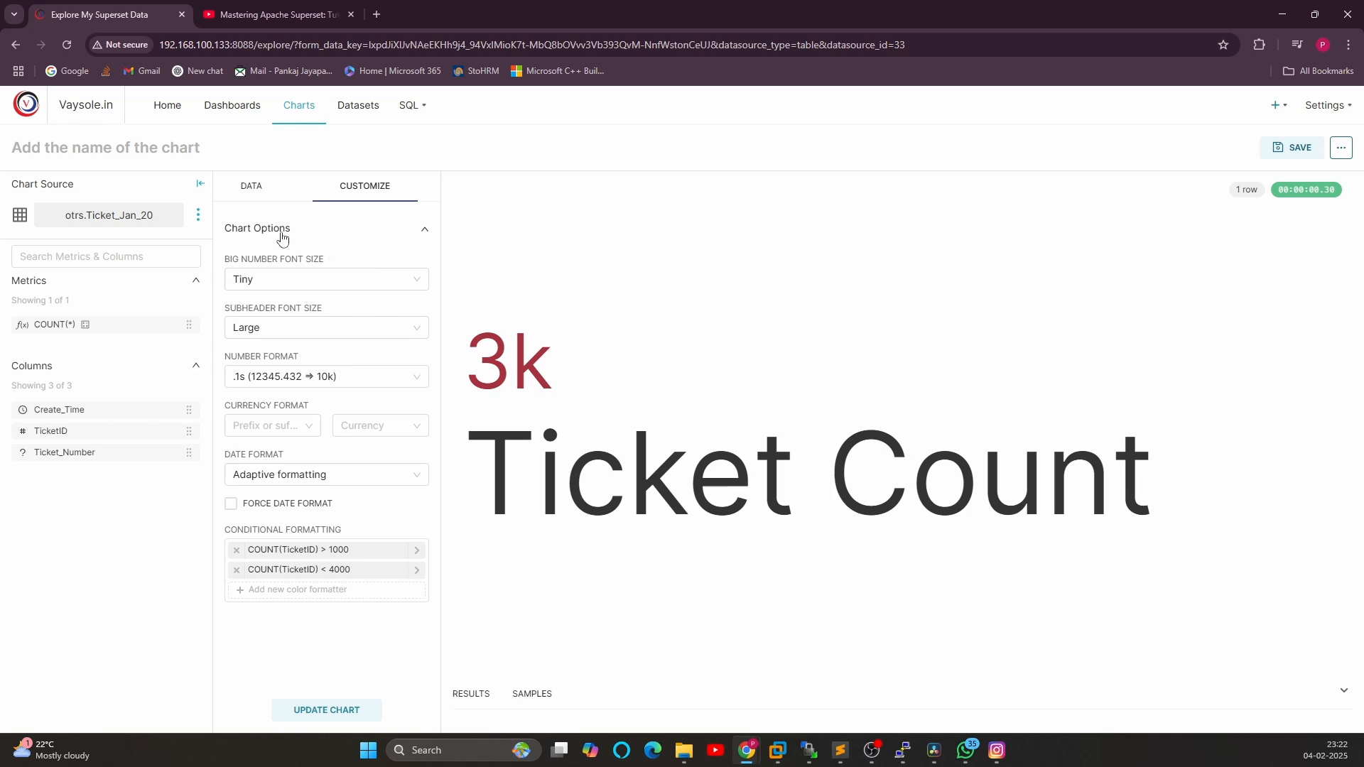
pyautogui.click(257, 188)
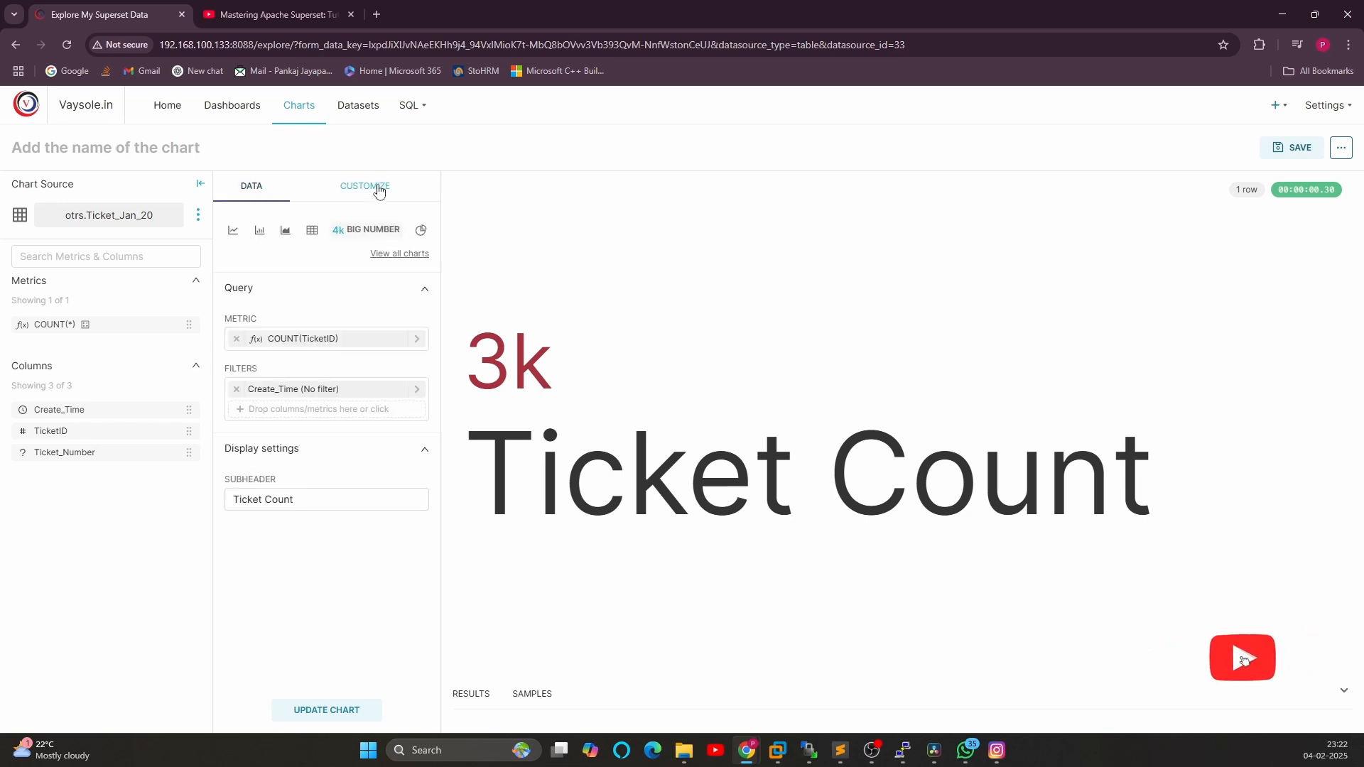